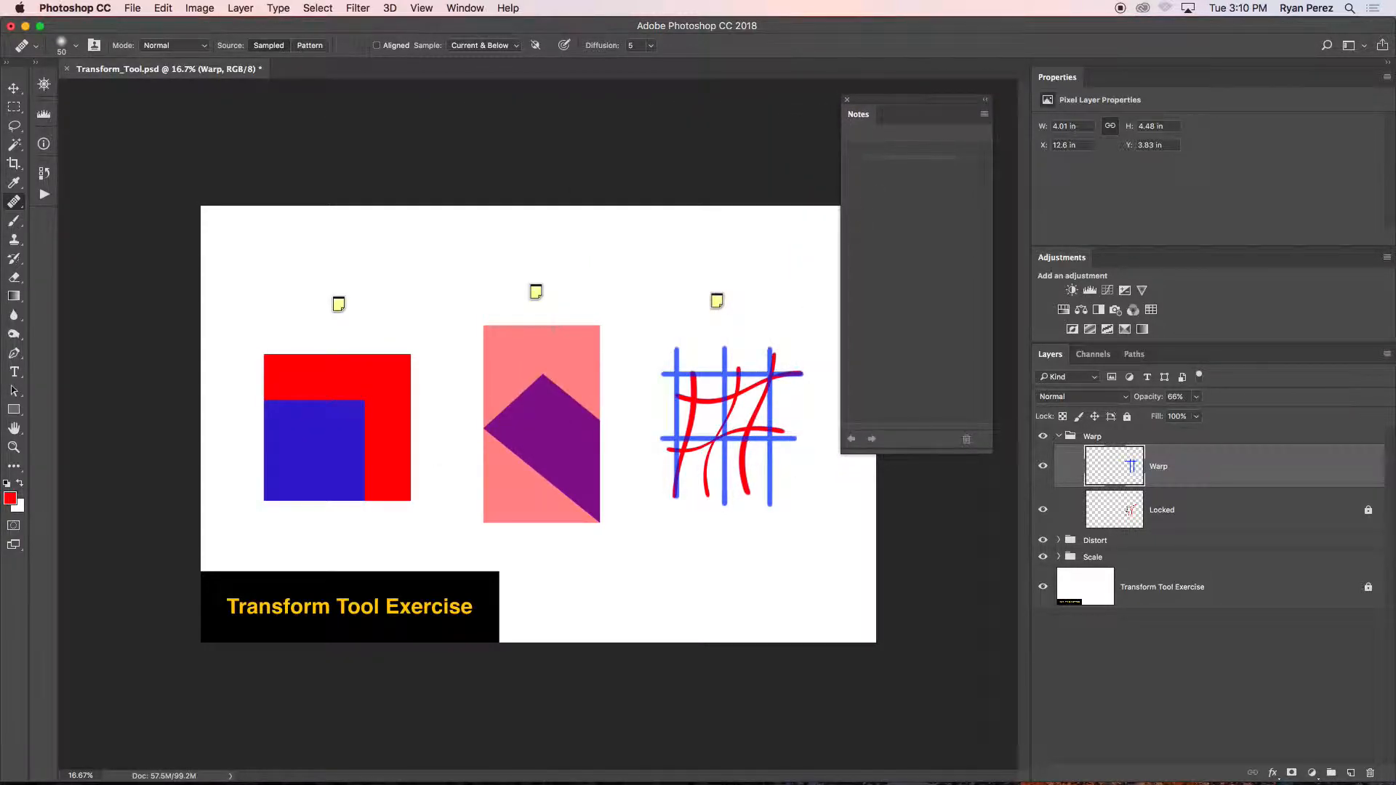
Activate the Move tool and open the note above the red and blue squares to read the Scale instructions.
click(13, 88)
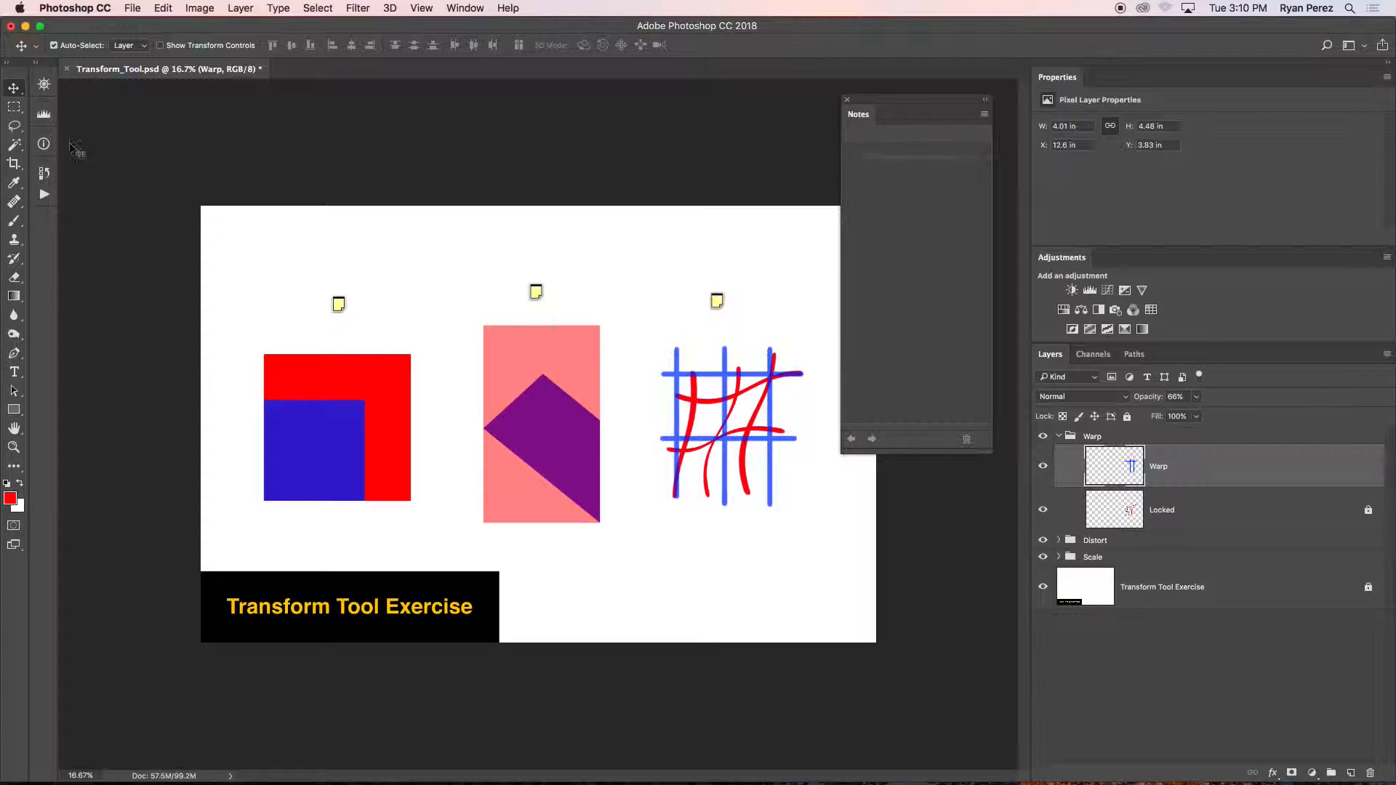
click(338, 306)
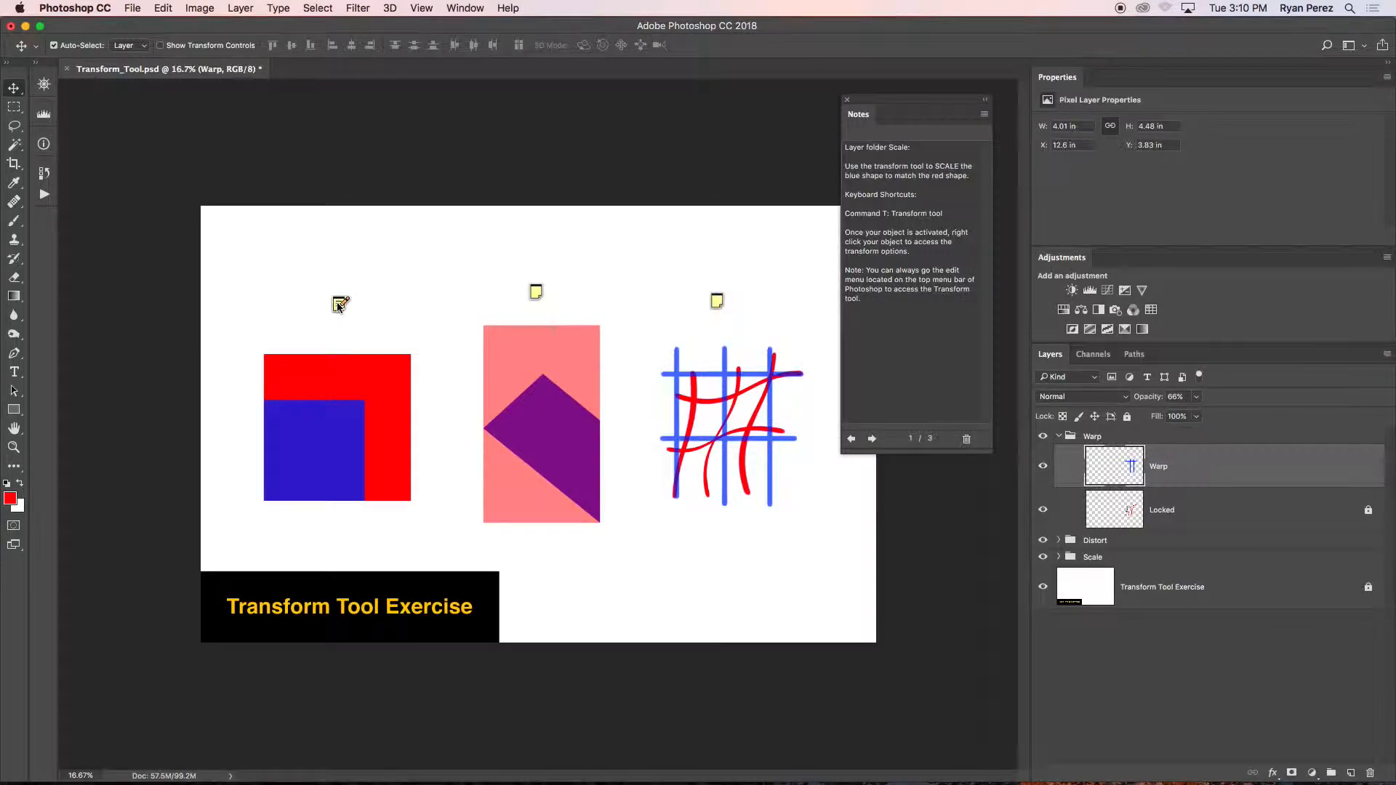
click(852, 439)
click(852, 439)
click(852, 439)
Collapse the Warp layer group and expand the Scale group.
click(1059, 437)
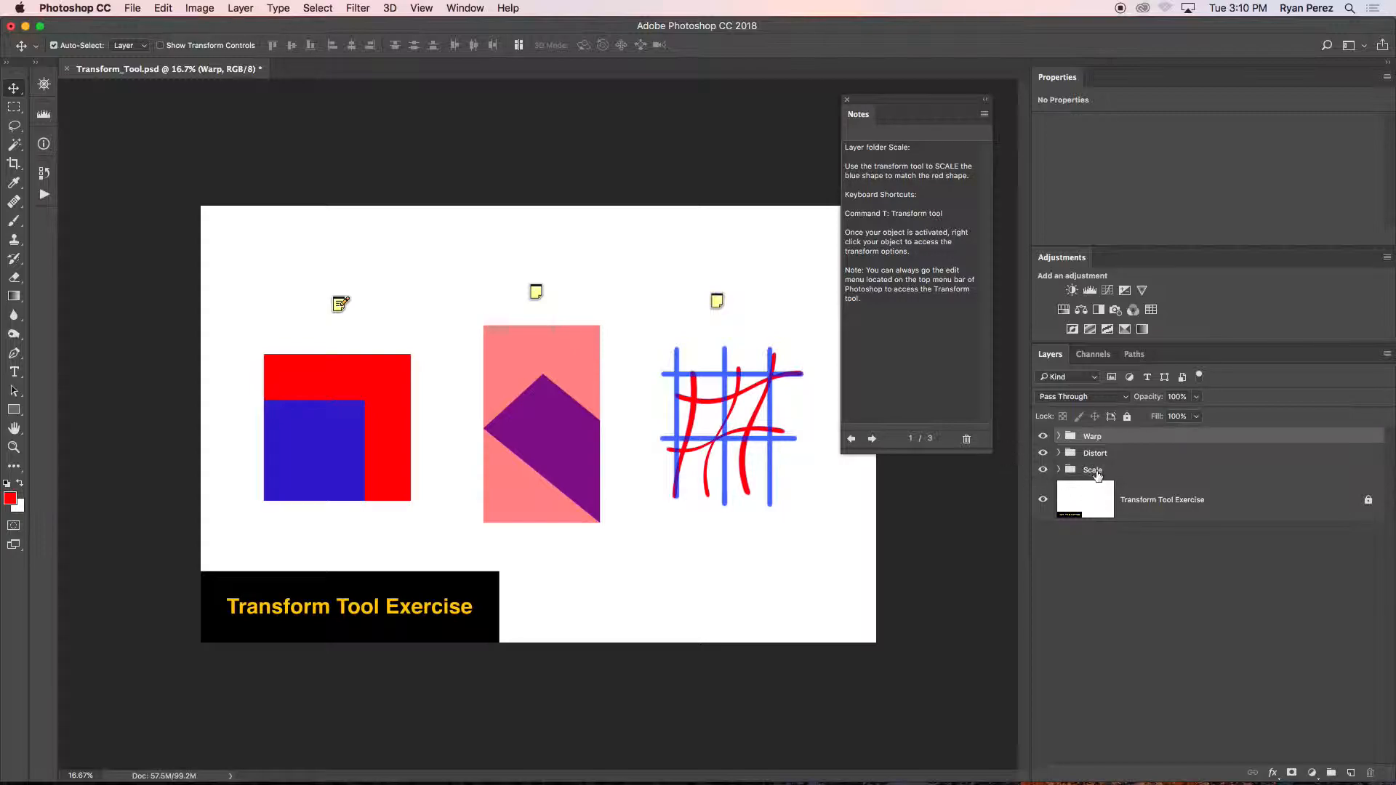
click(1119, 473)
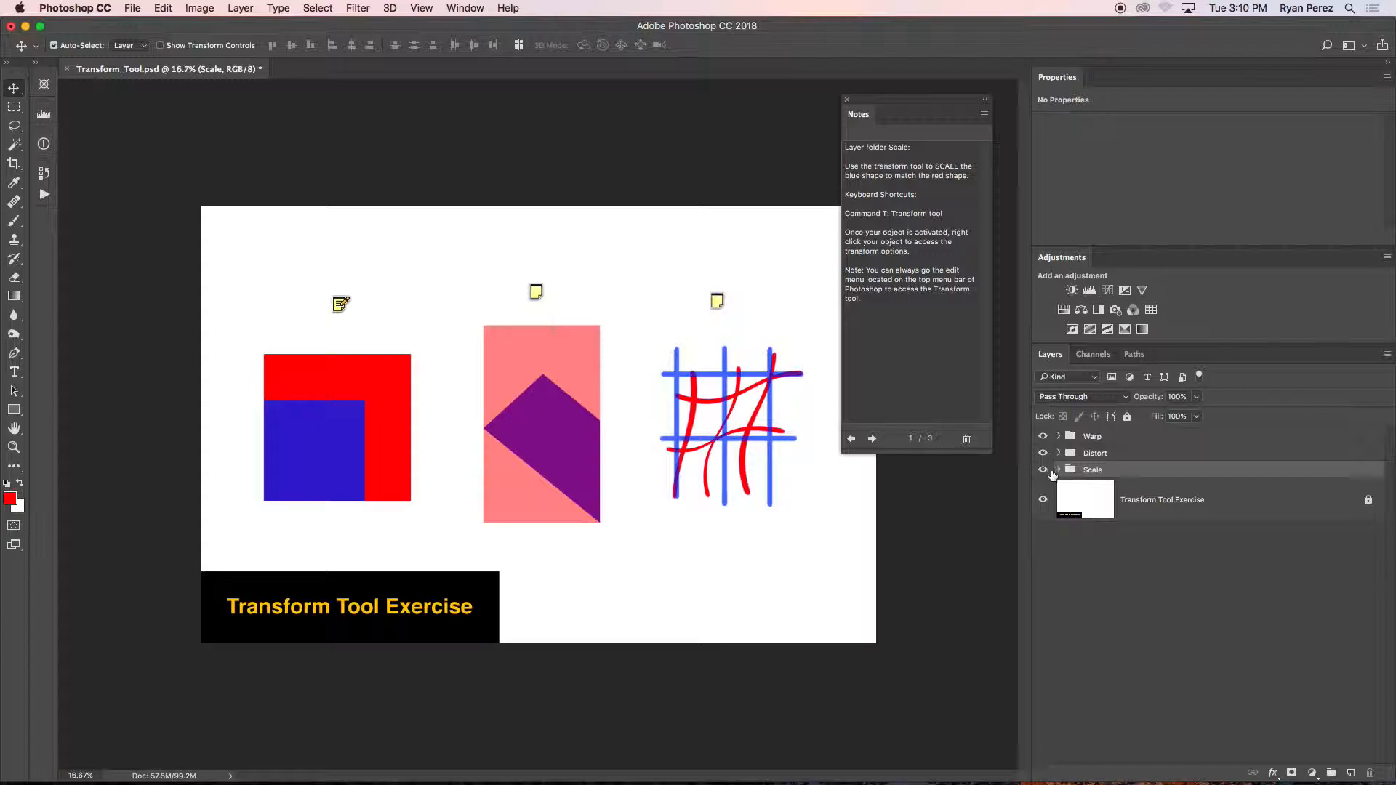
click(1058, 470)
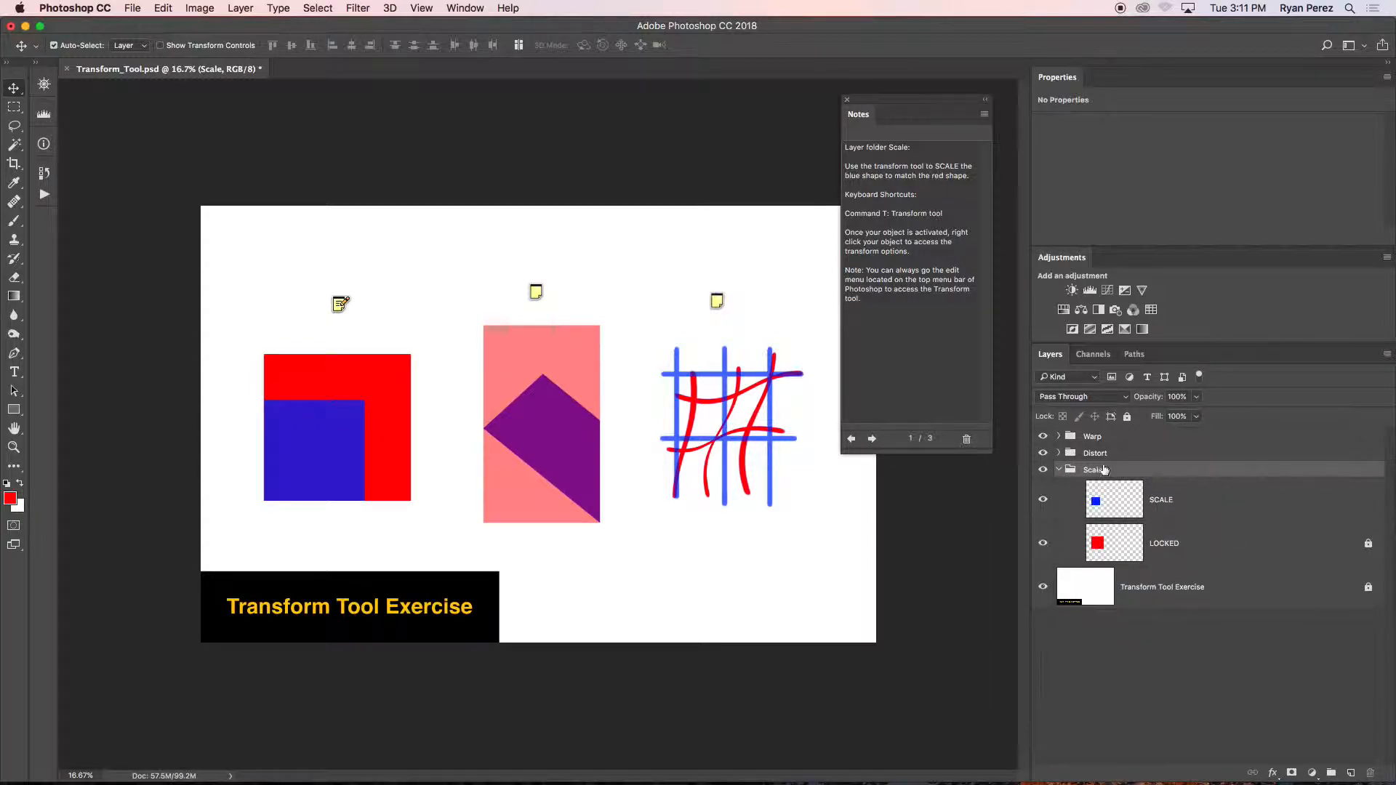
Expand the Distort and Warp groups and look through the layers of all three exercises.
click(1055, 453)
click(1059, 454)
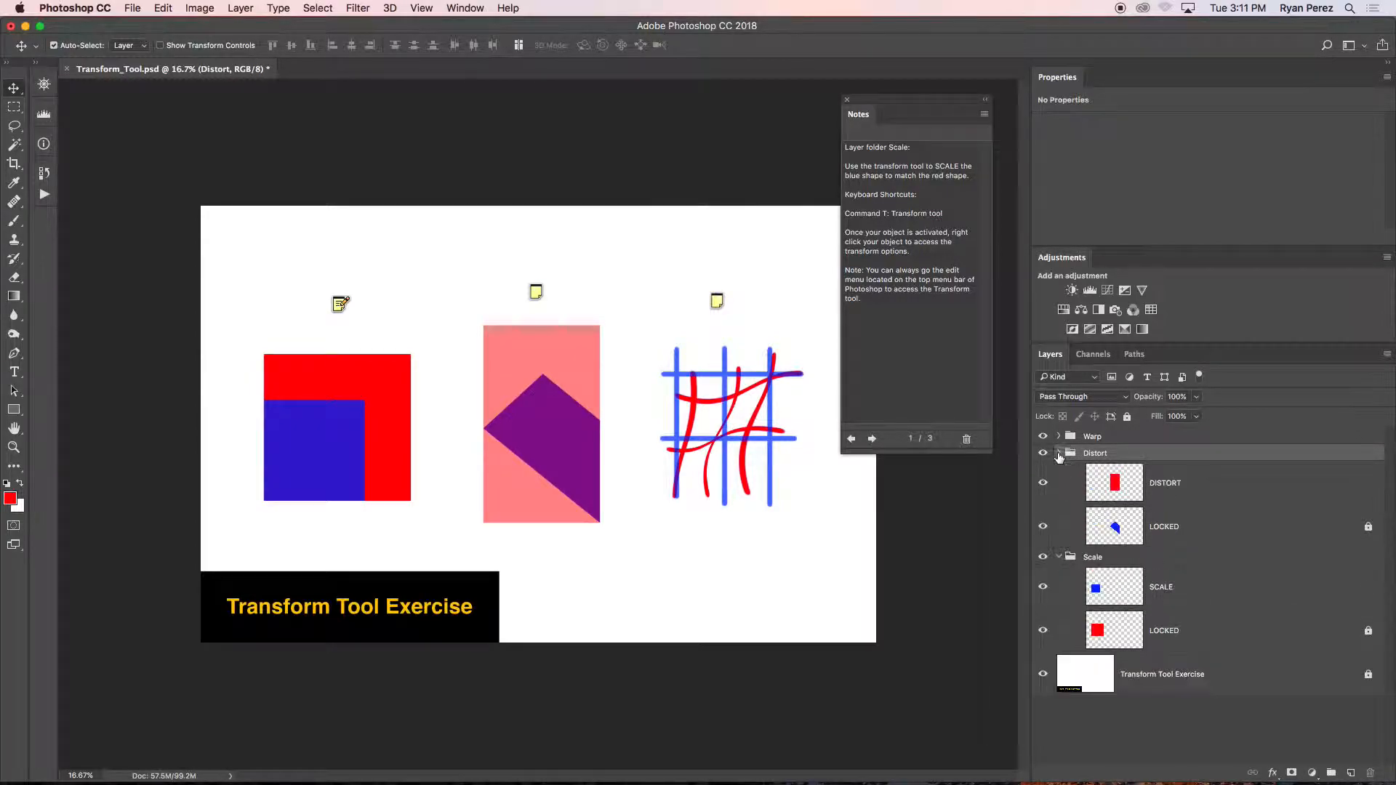
click(1059, 436)
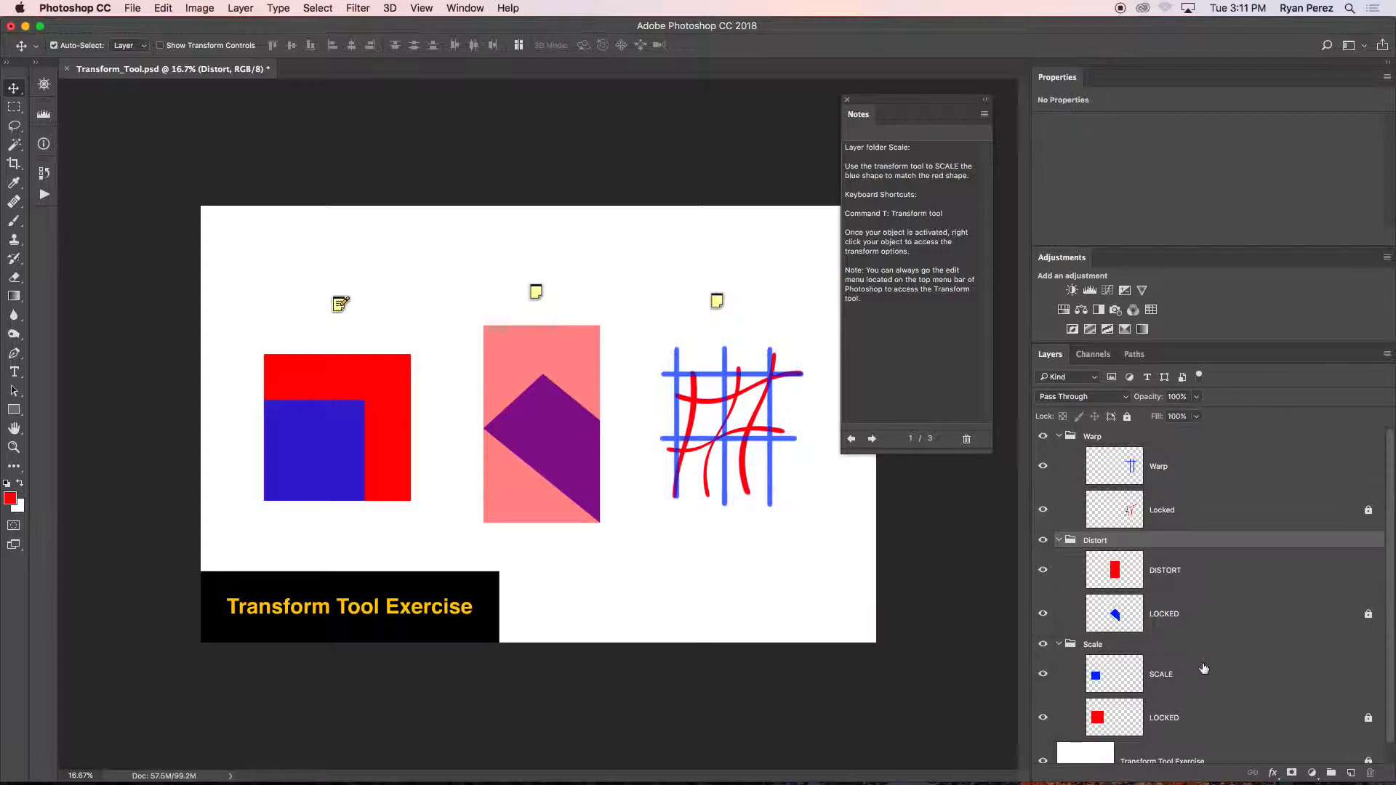
drag(1390, 480, 1385, 597)
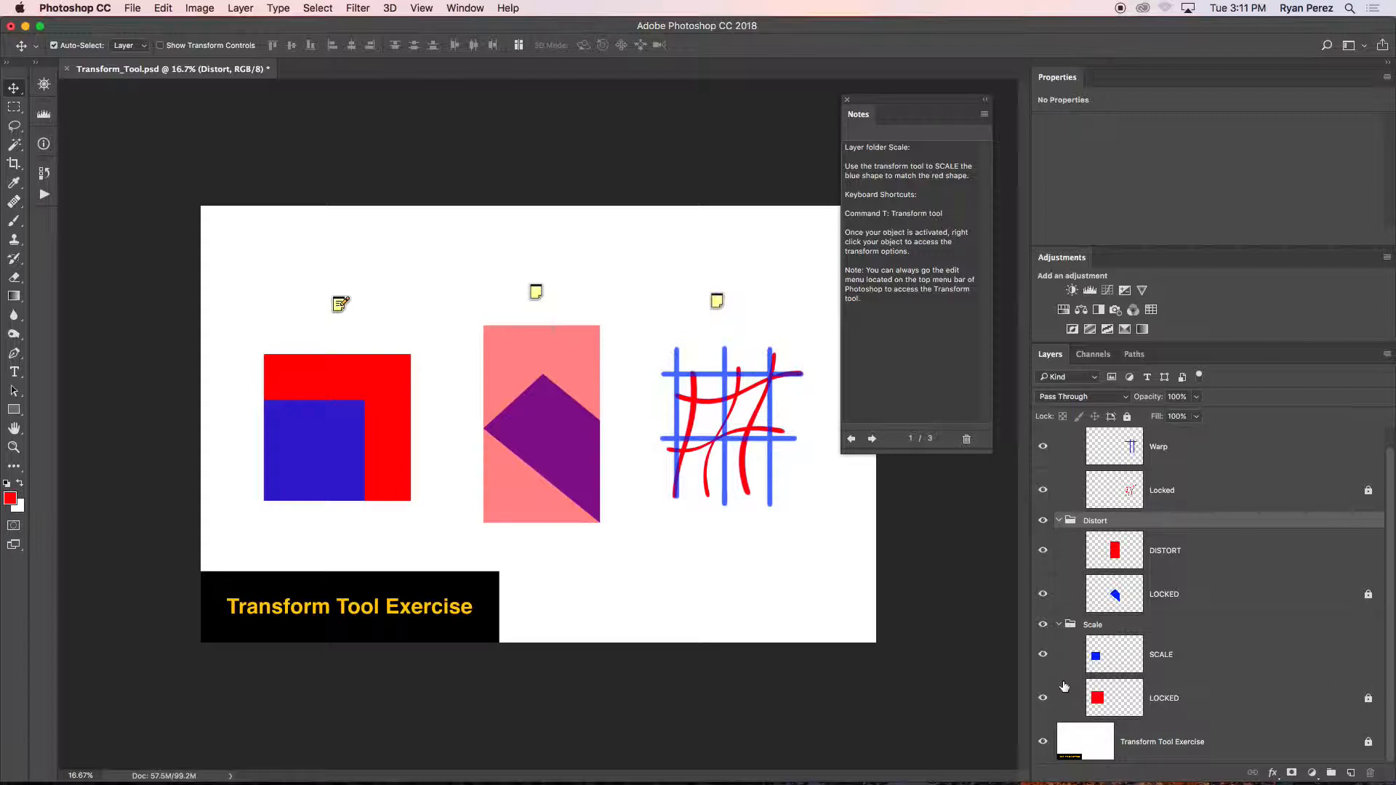
Collapse the Distort and Warp groups and select the SCALE layer.
click(1058, 521)
click(1058, 437)
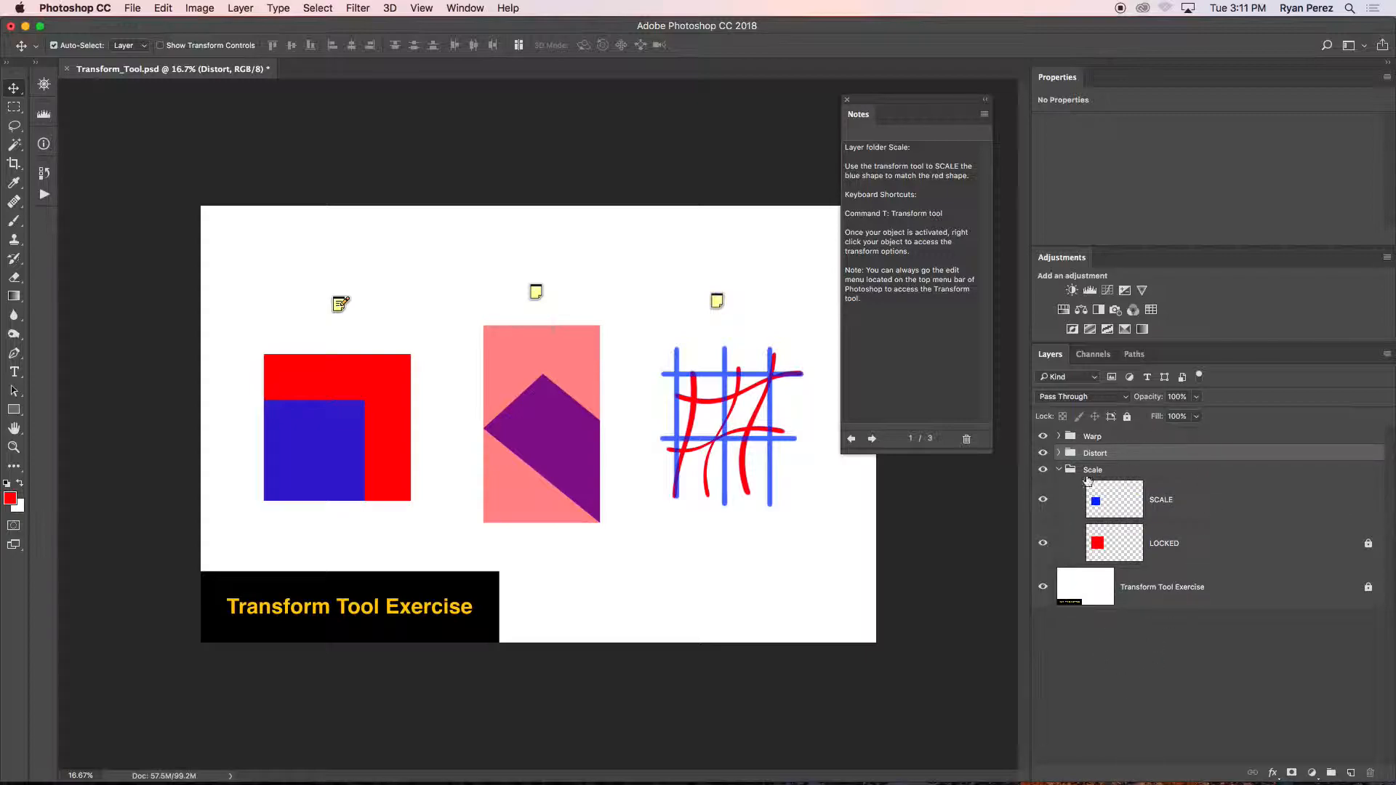
click(1213, 502)
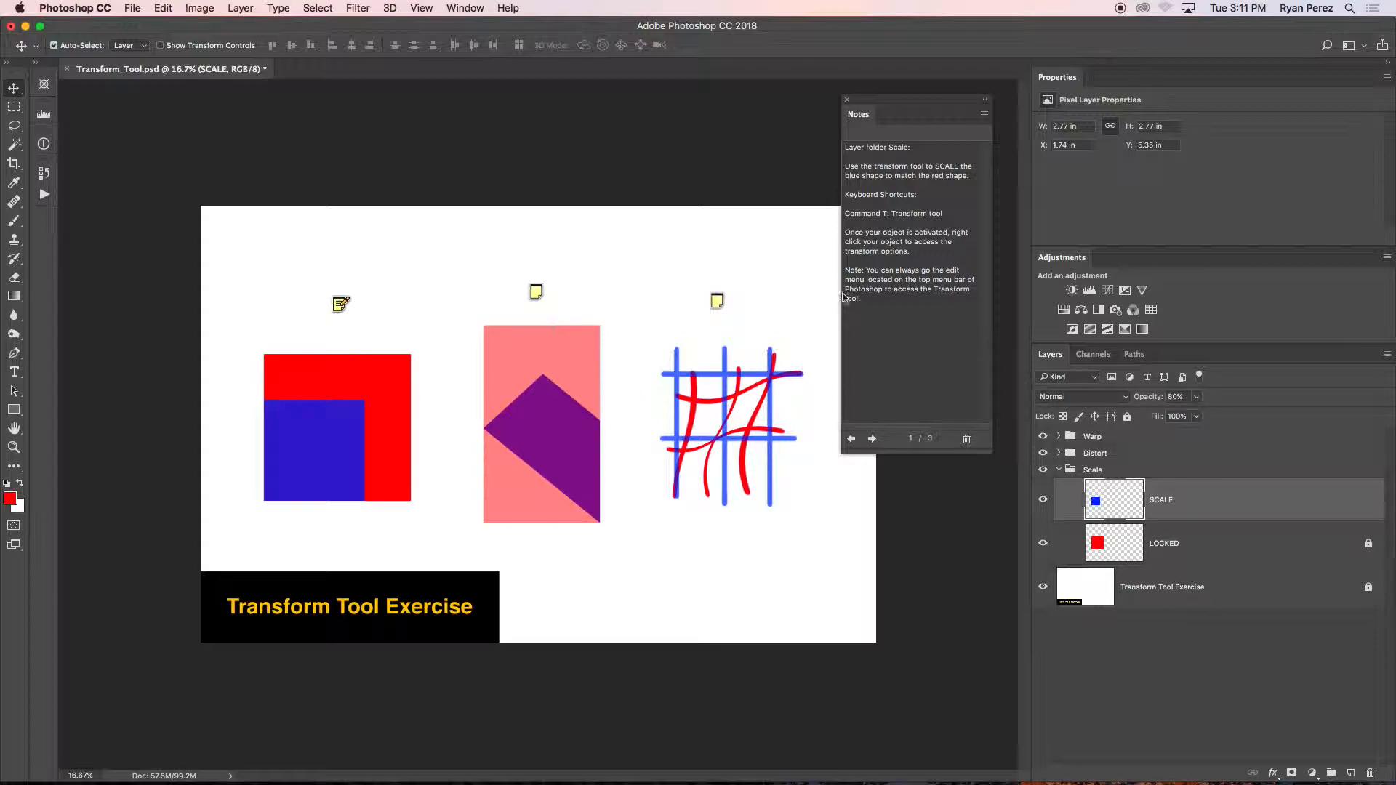
click(164, 8)
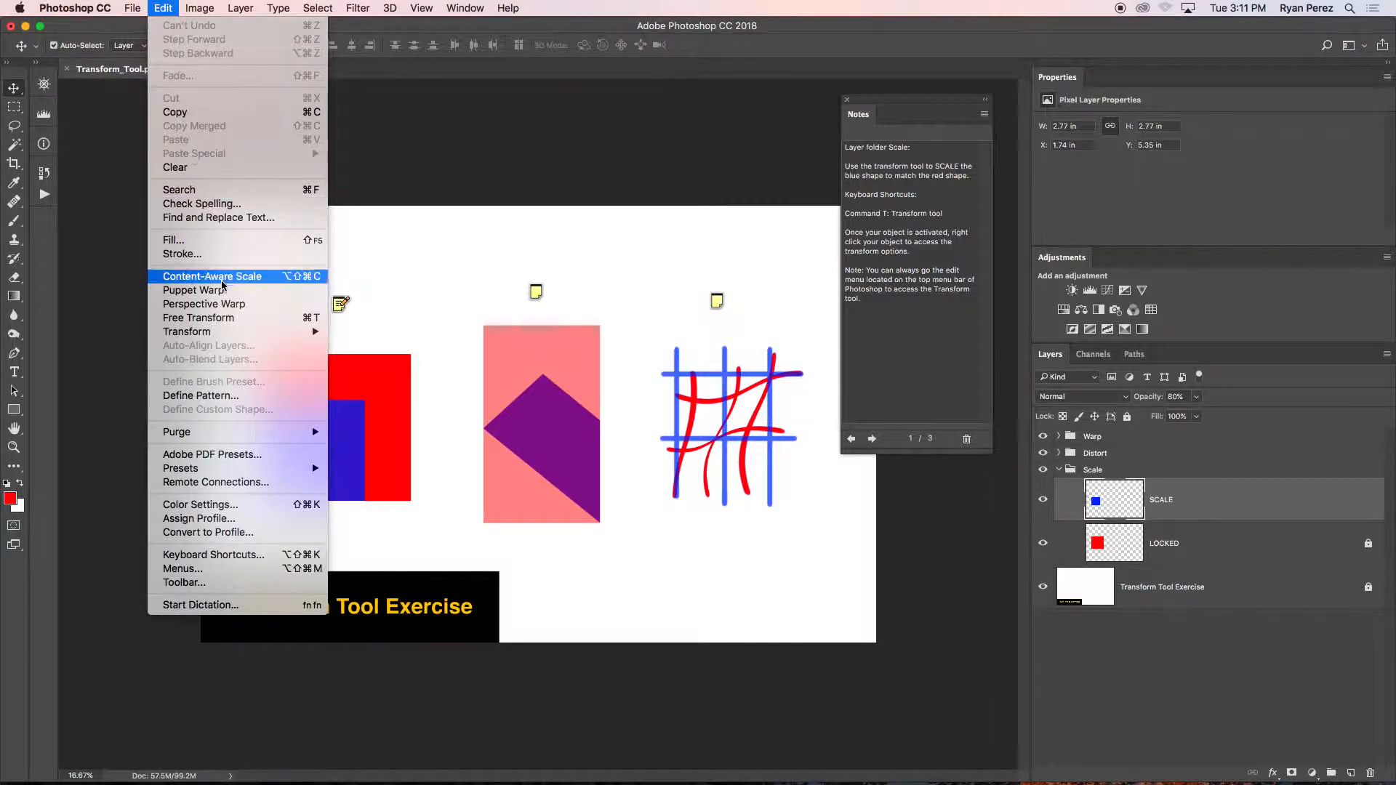
mouse_move(240, 333)
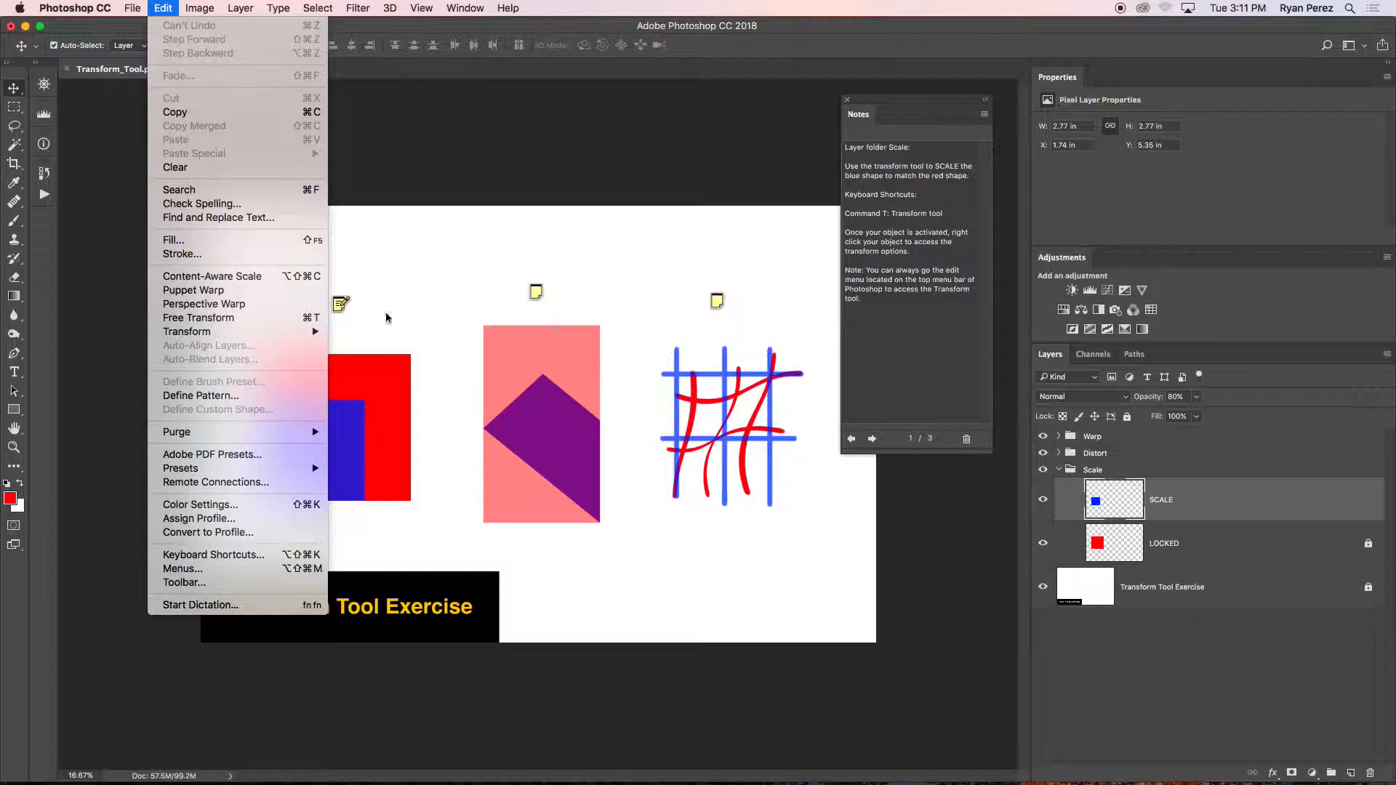
click(880, 254)
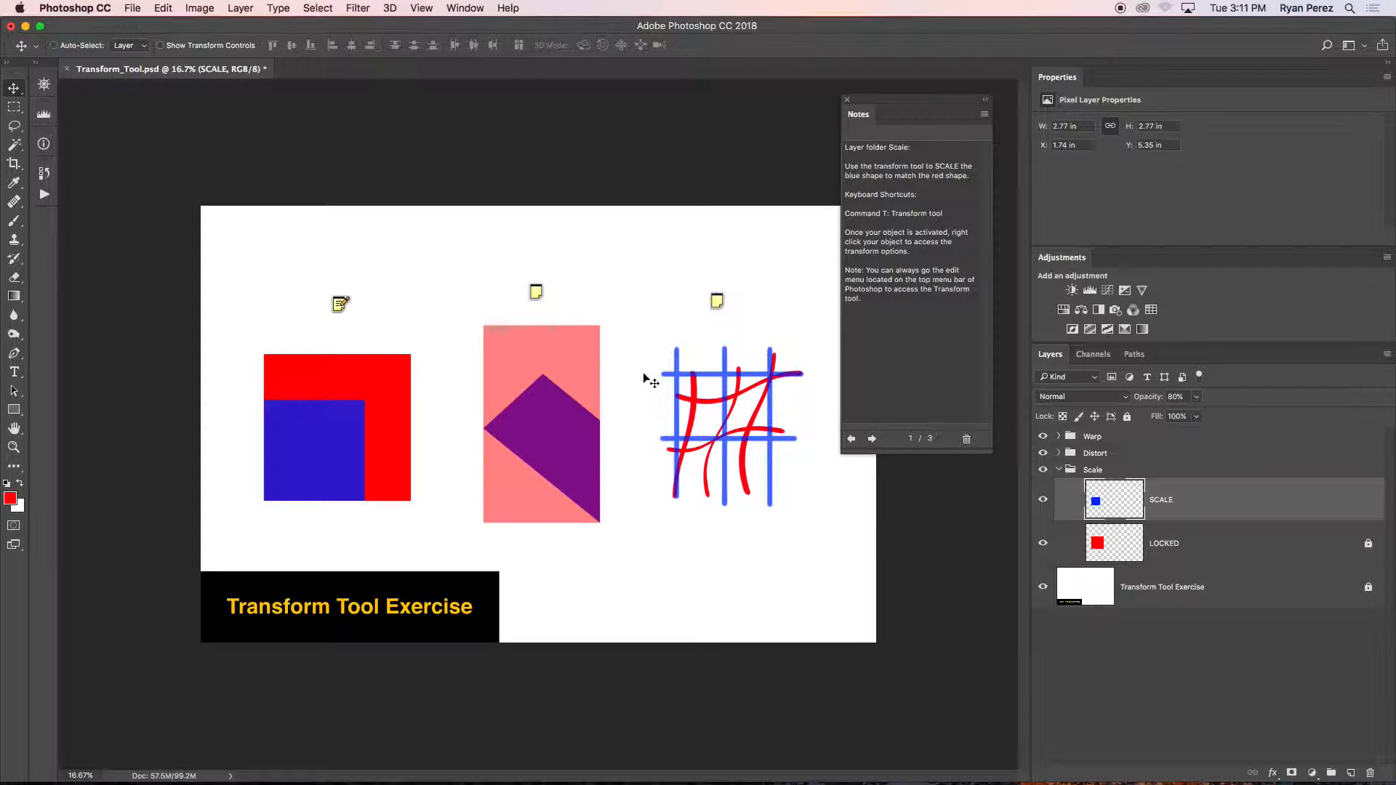
Free Transform the blue square proportionally to 145.67% from its upper-right corner so it covers the red square.
key(super+t)
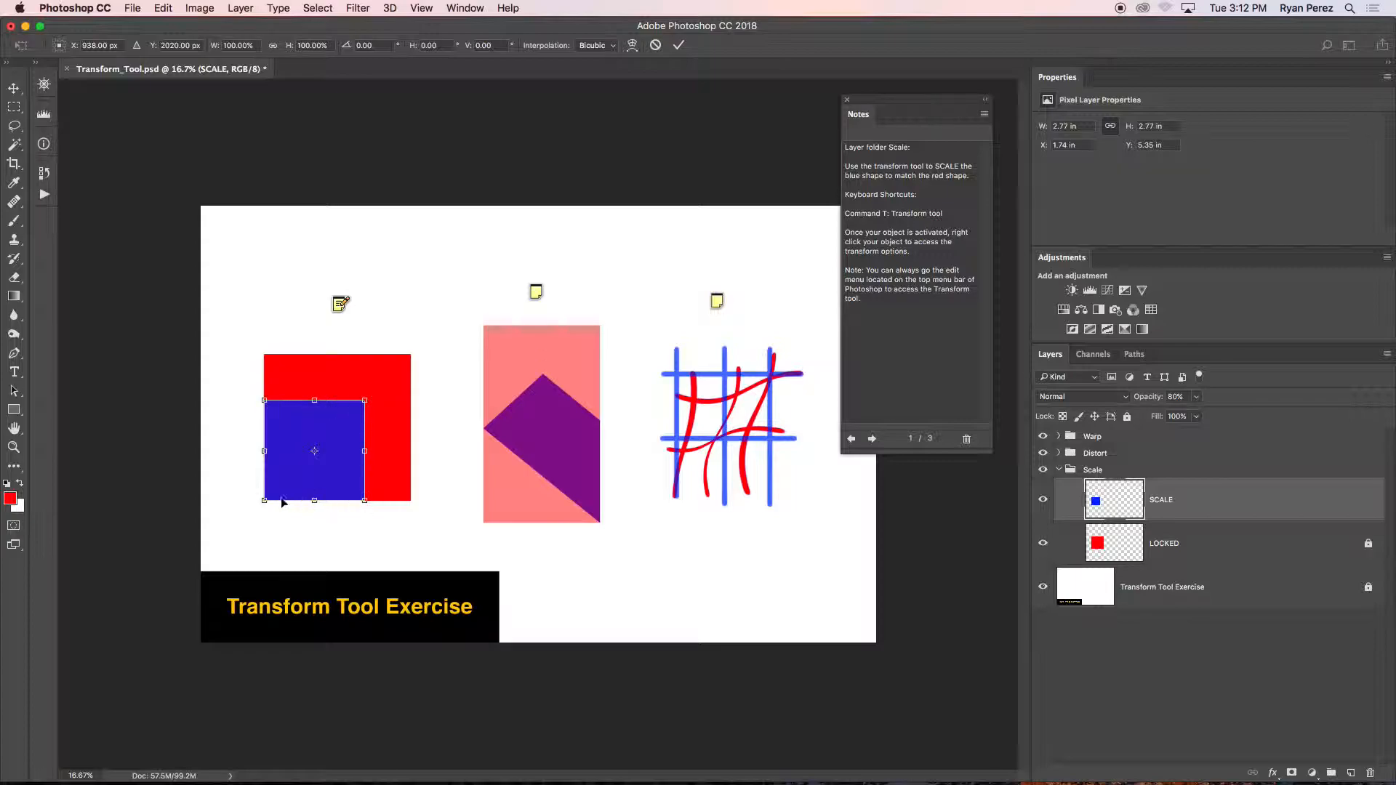
key(super+plus)
key(super+plus)
key(super+plus)
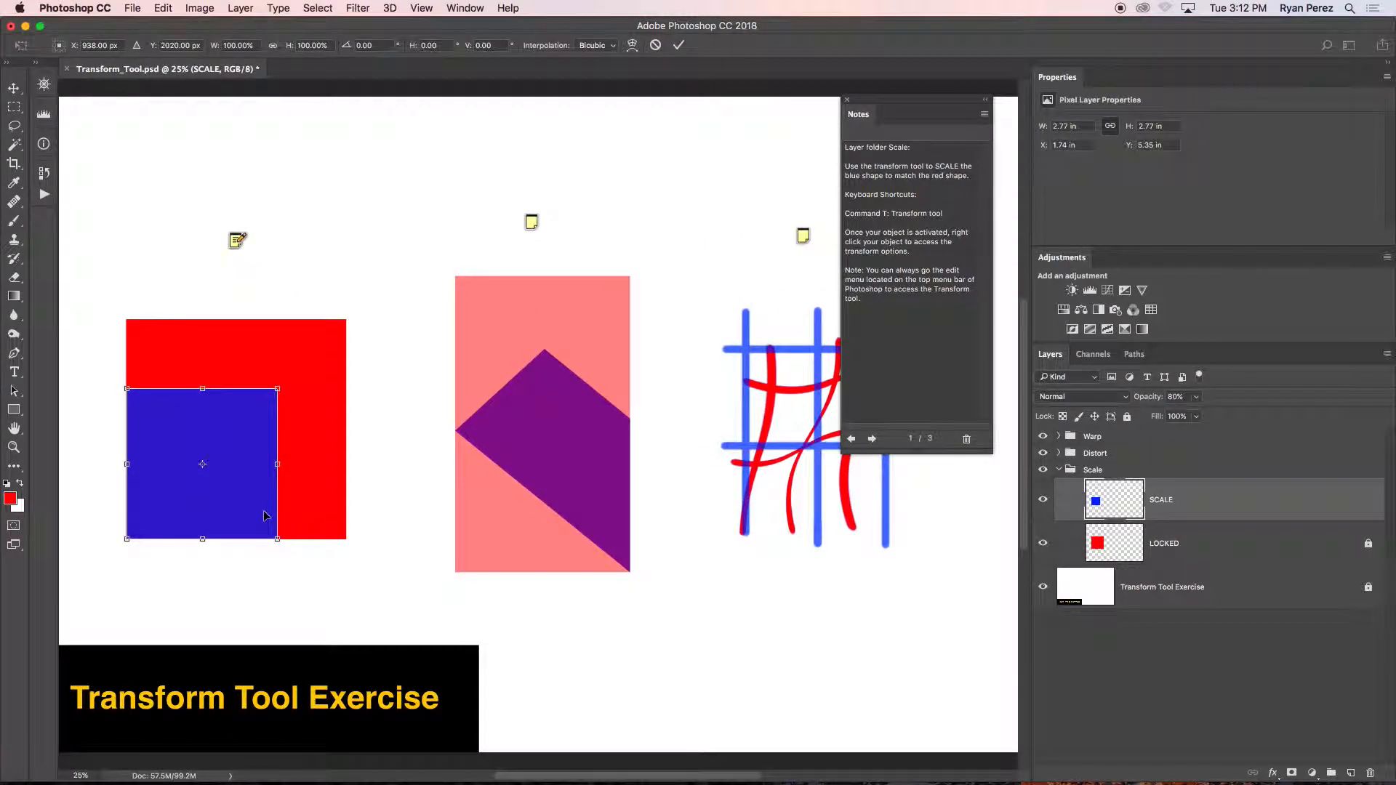
drag(475, 495, 734, 466)
drag(624, 406, 579, 474)
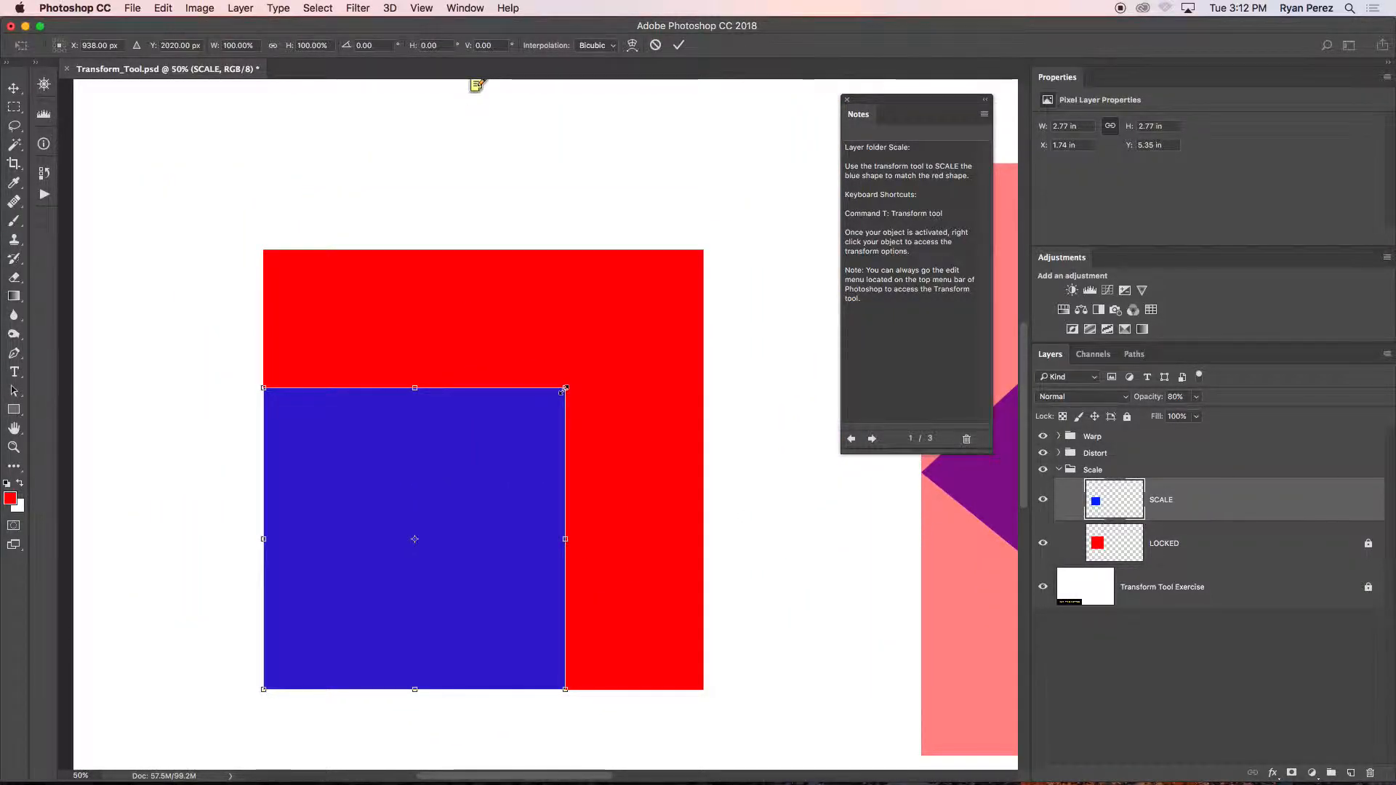
drag(566, 389, 744, 278)
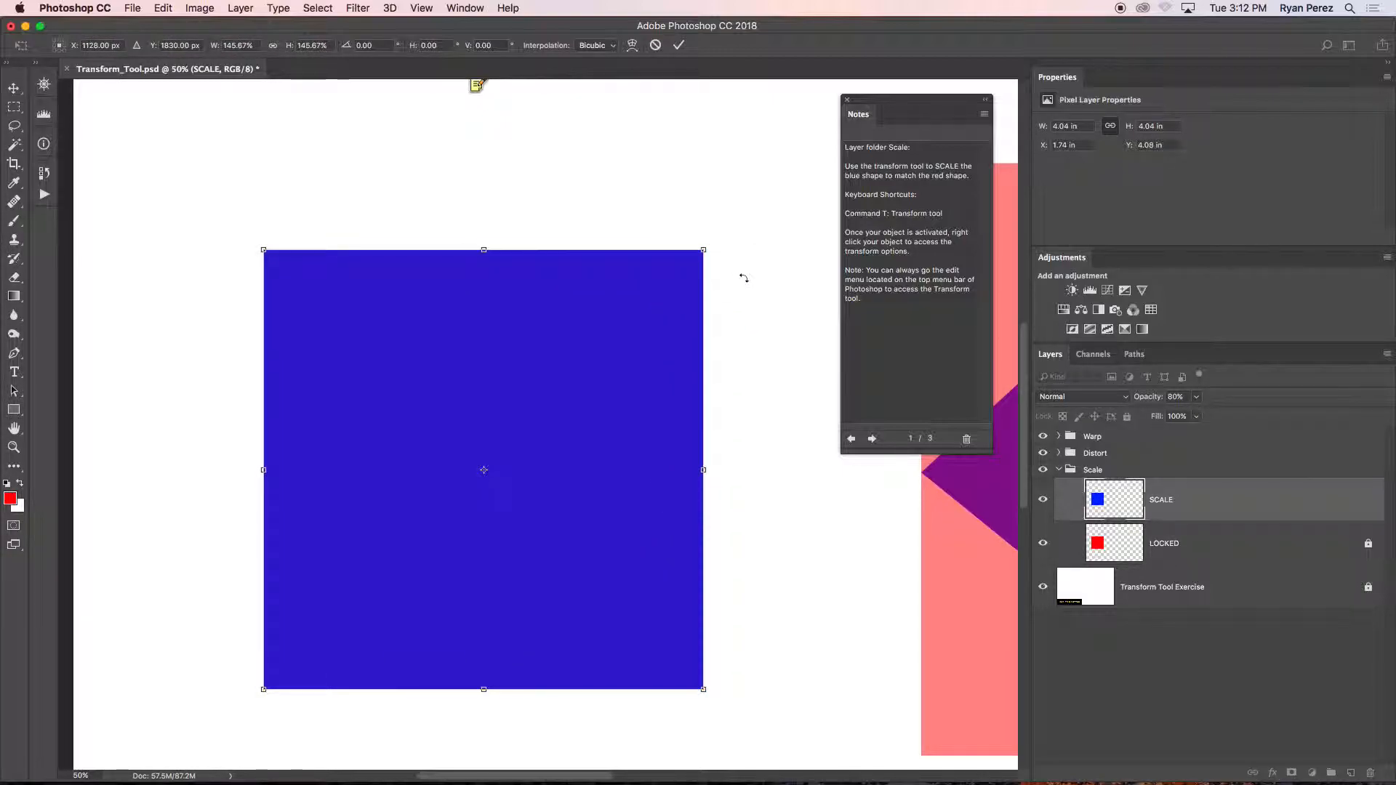
key(Return)
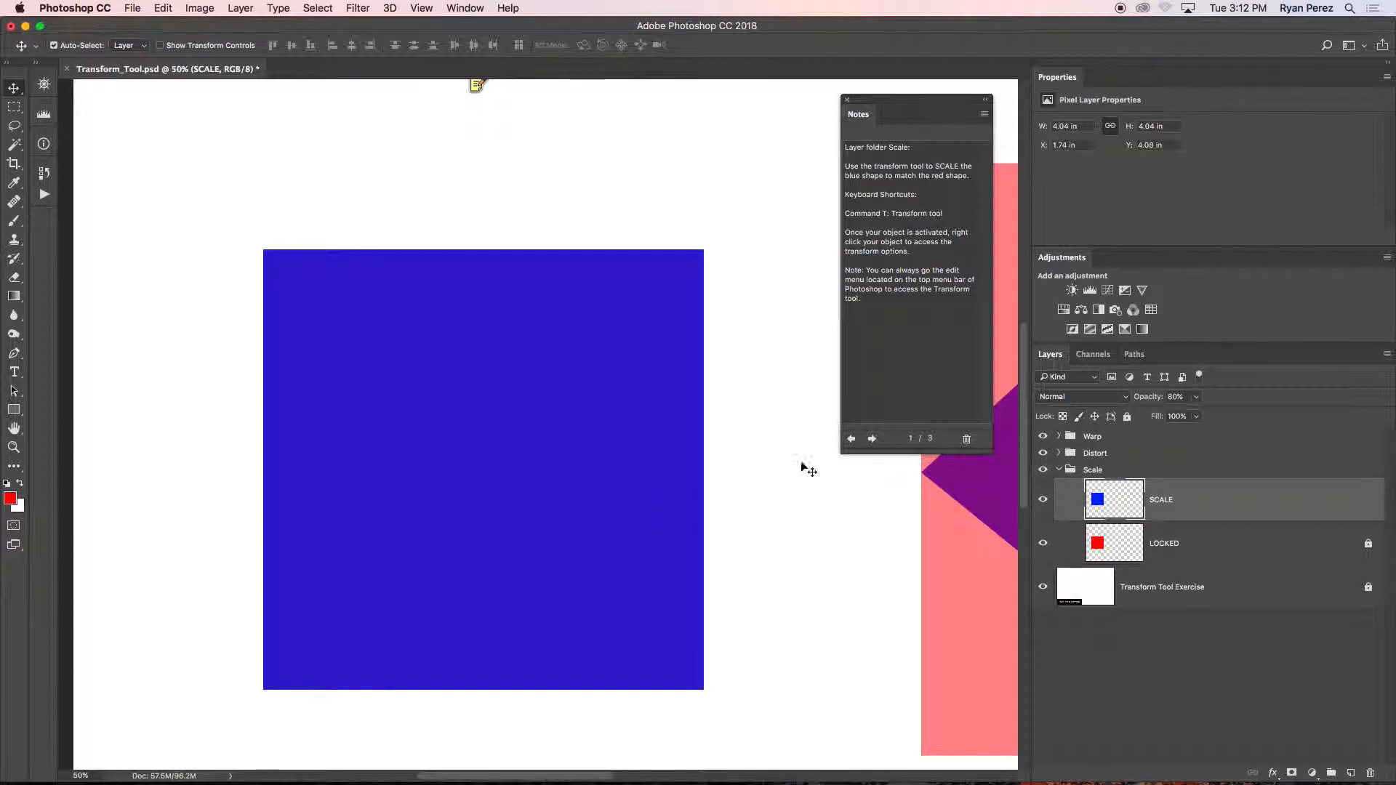
Collapse the Scale group, select the DISTORT layer in the Distort group, and show the note with the Distort instructions.
drag(715, 484, 254, 428)
drag(729, 352, 596, 359)
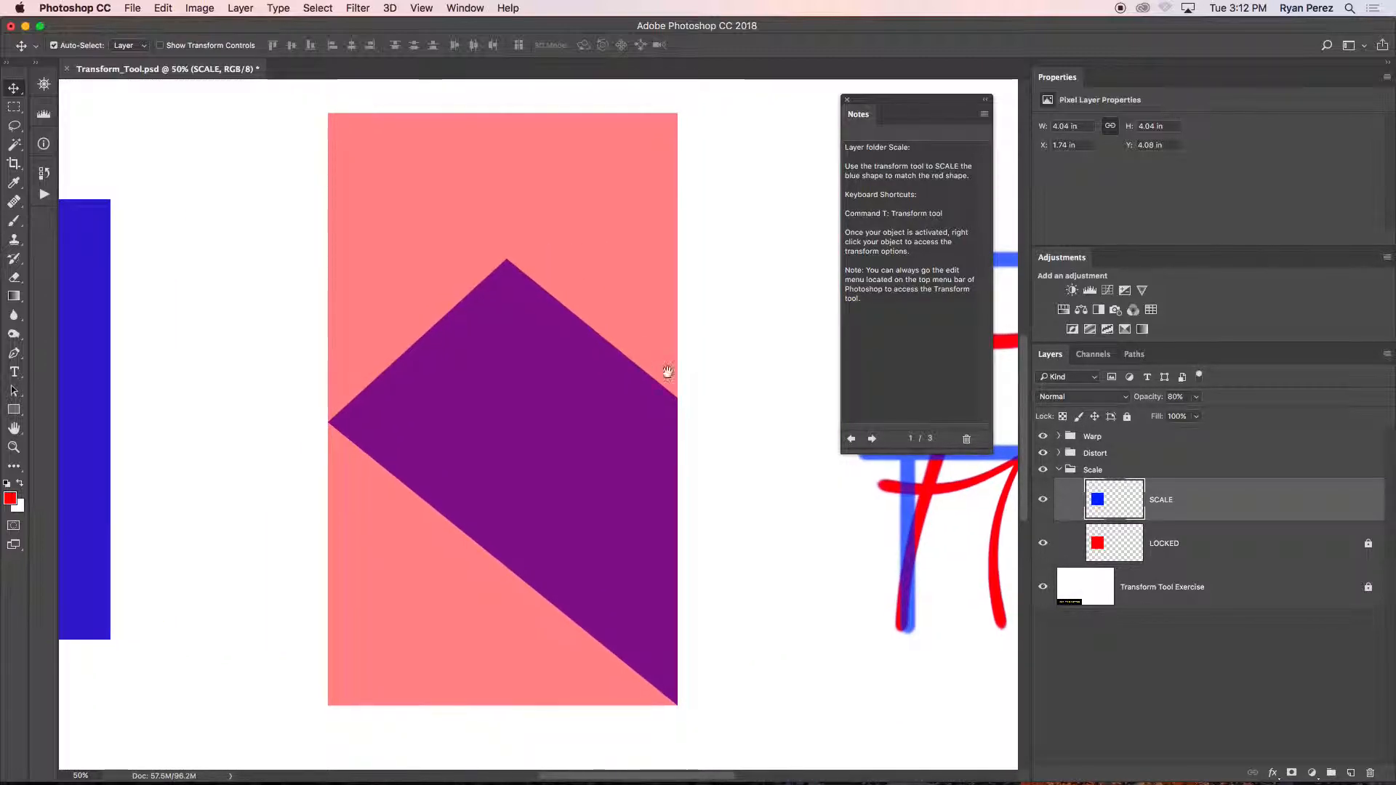
click(1058, 470)
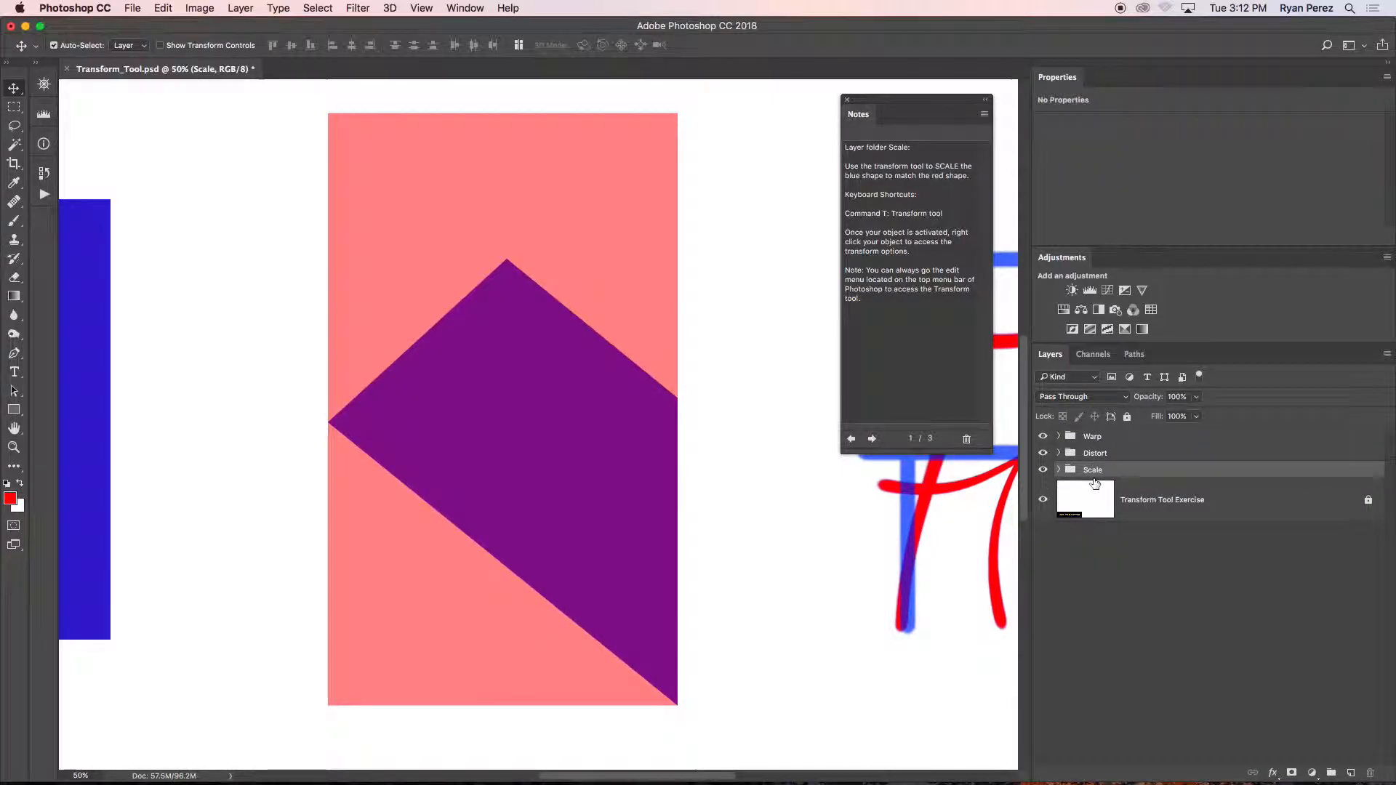
click(1059, 454)
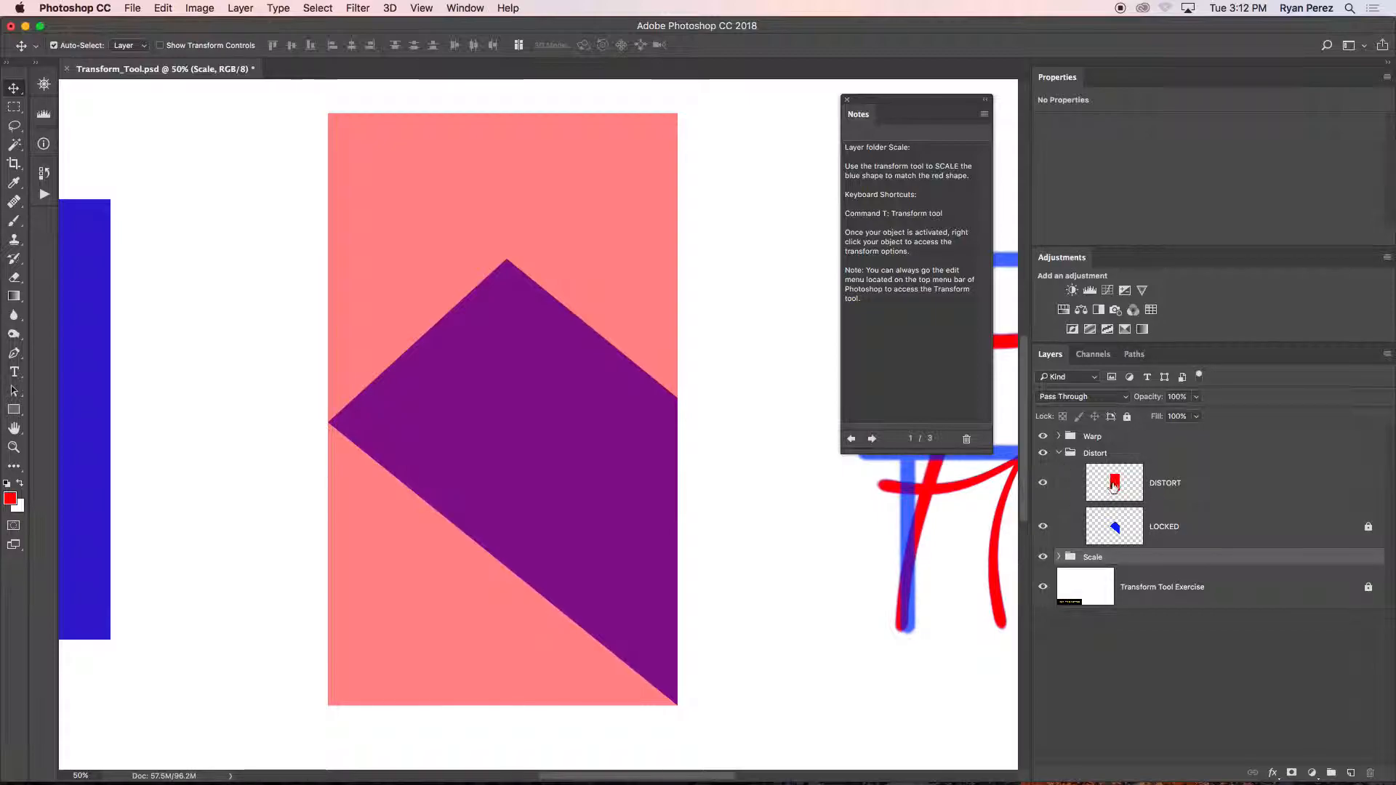
click(1118, 482)
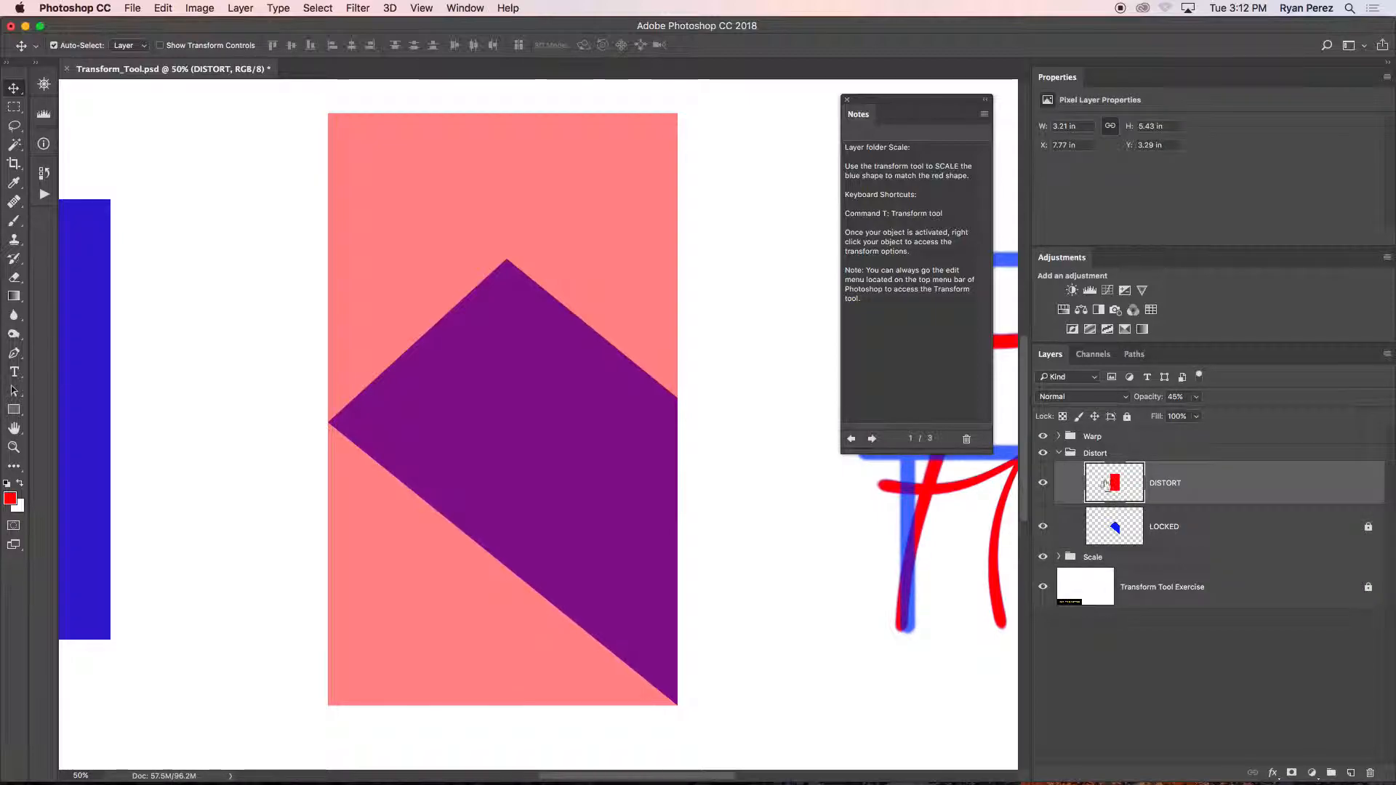
click(872, 439)
drag(592, 524, 545, 421)
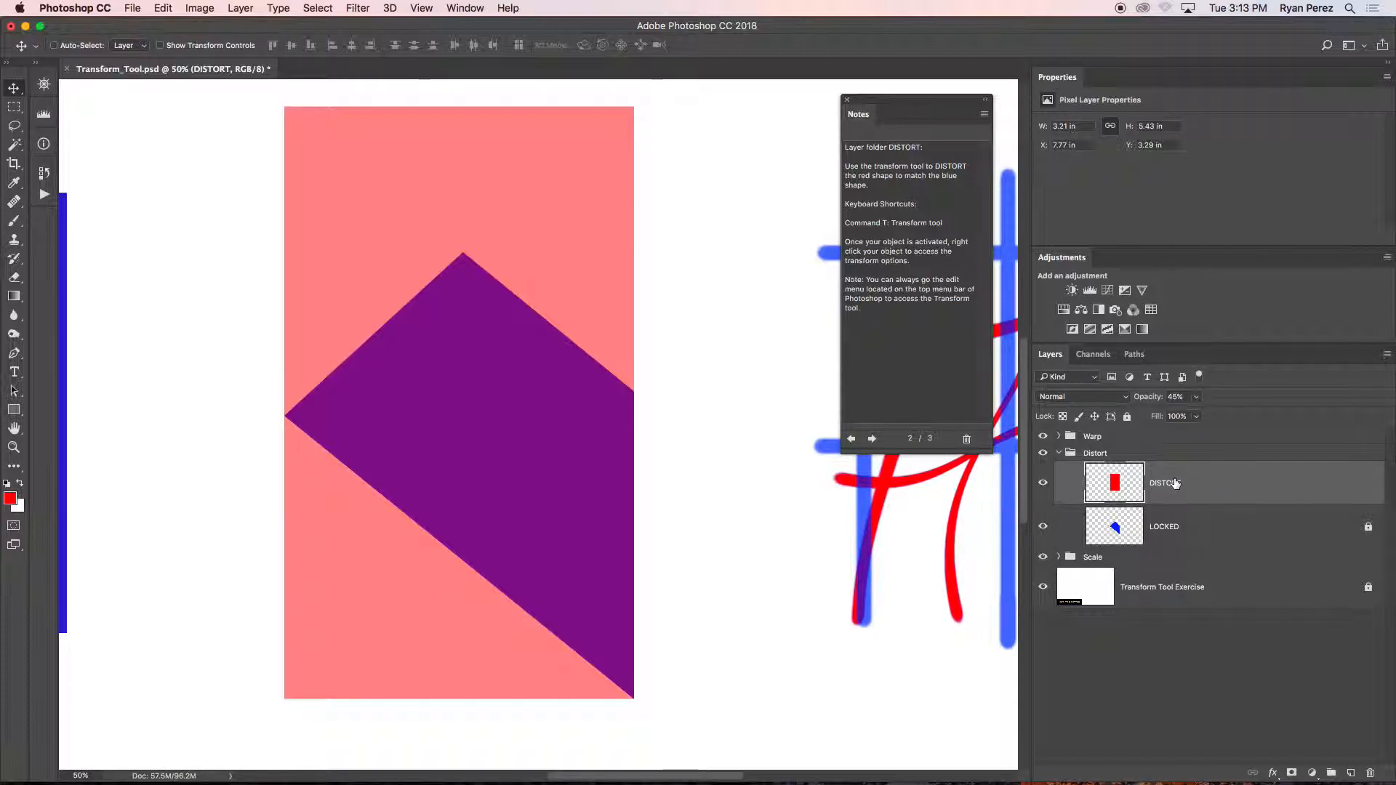
Start a Free Transform on the DISTORT layer's rectangle and switch it to Distort mode.
key(super+t)
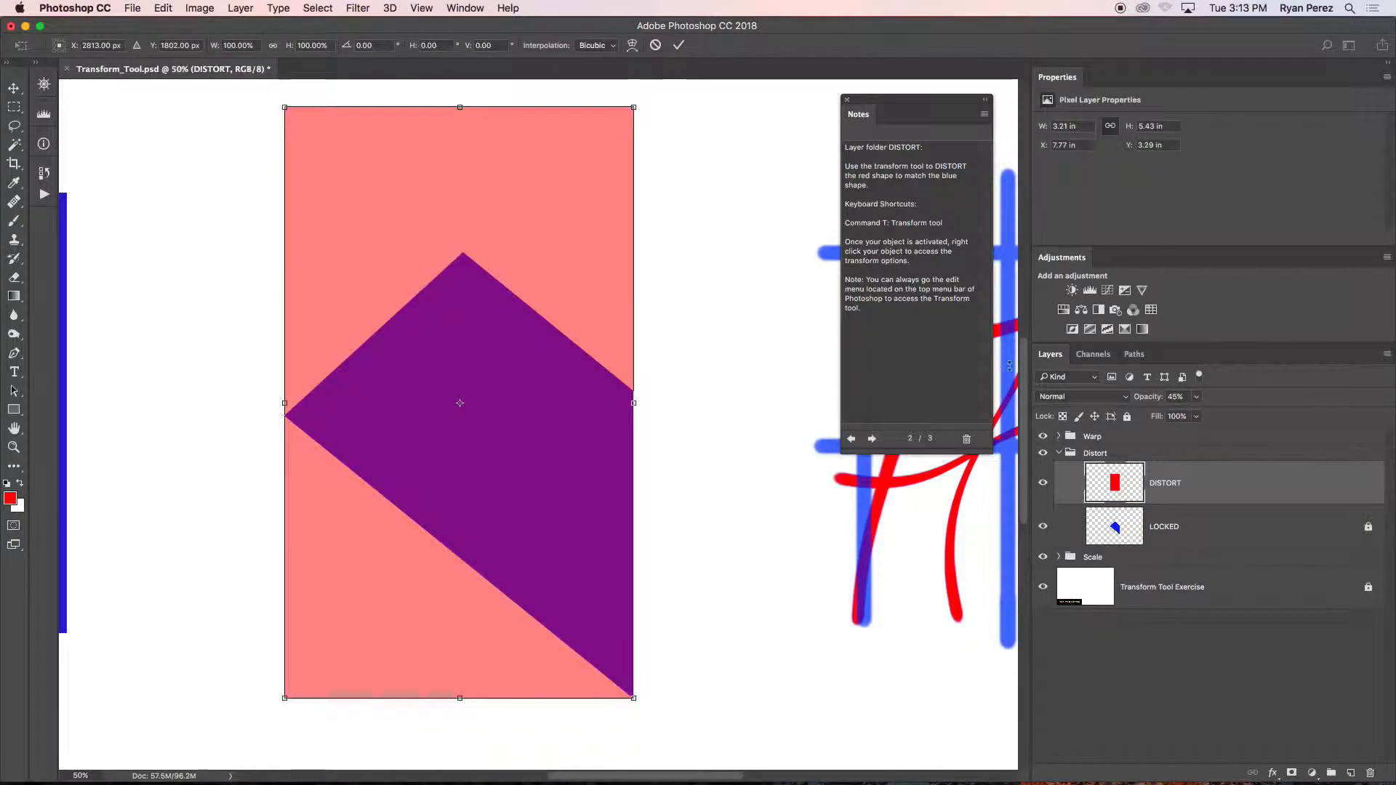
click(165, 7)
mouse_move(197, 331)
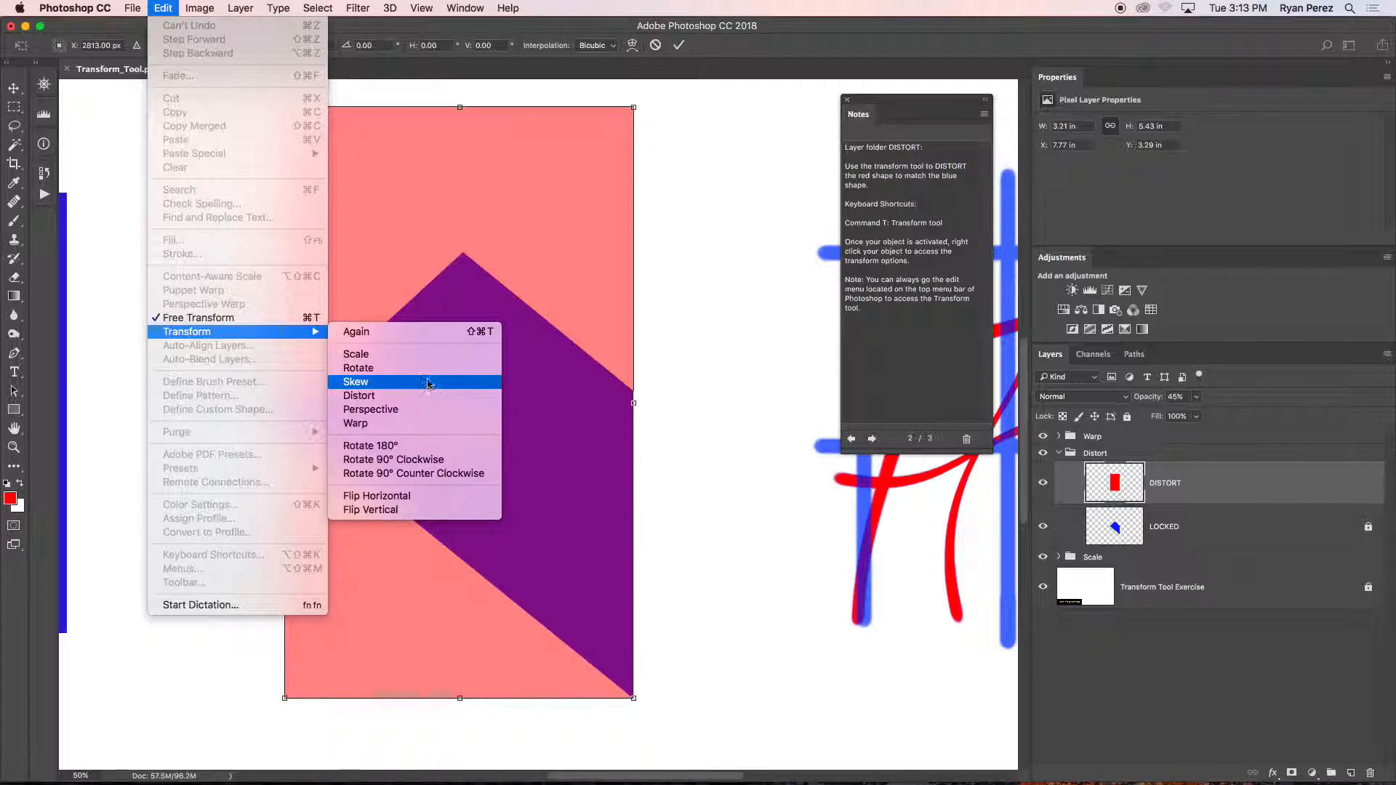
click(546, 242)
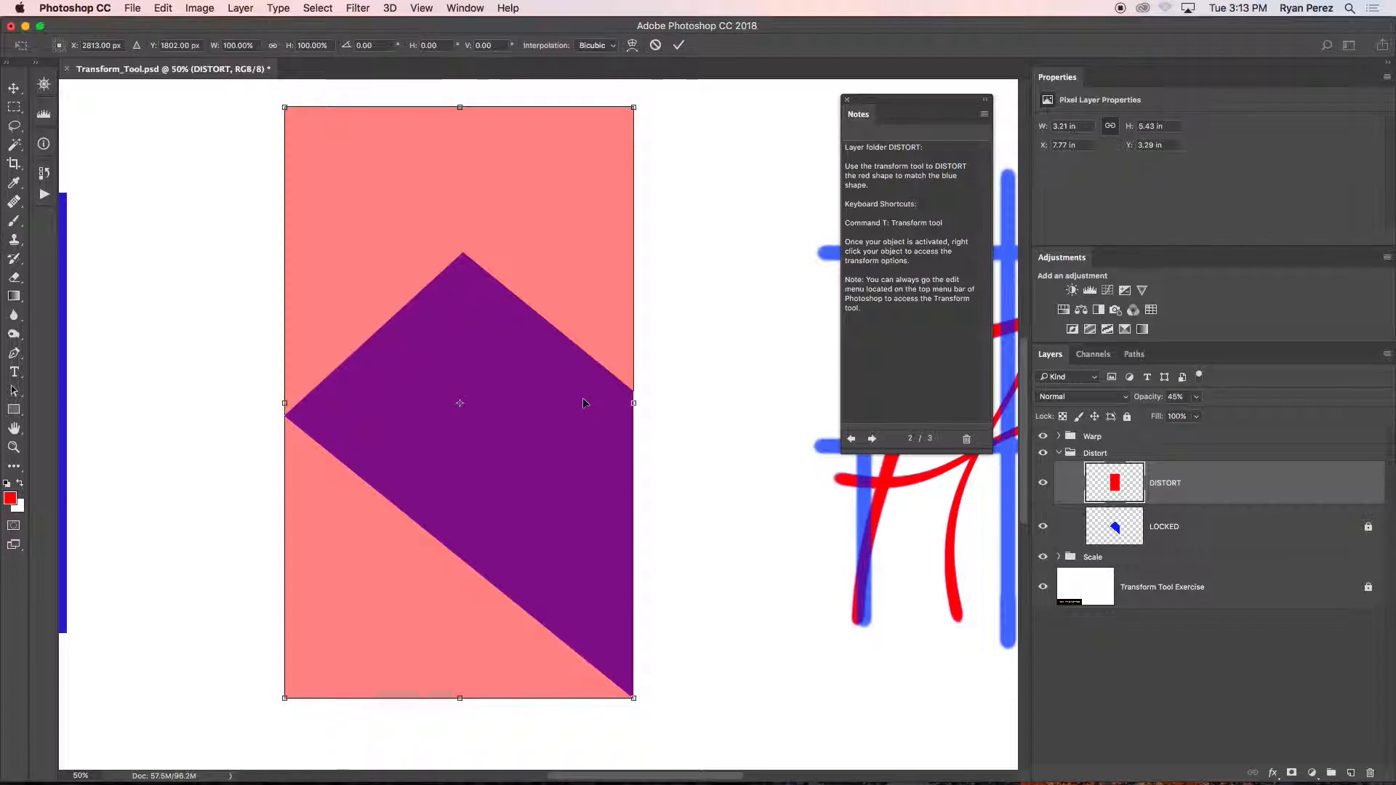
right_click(574, 411)
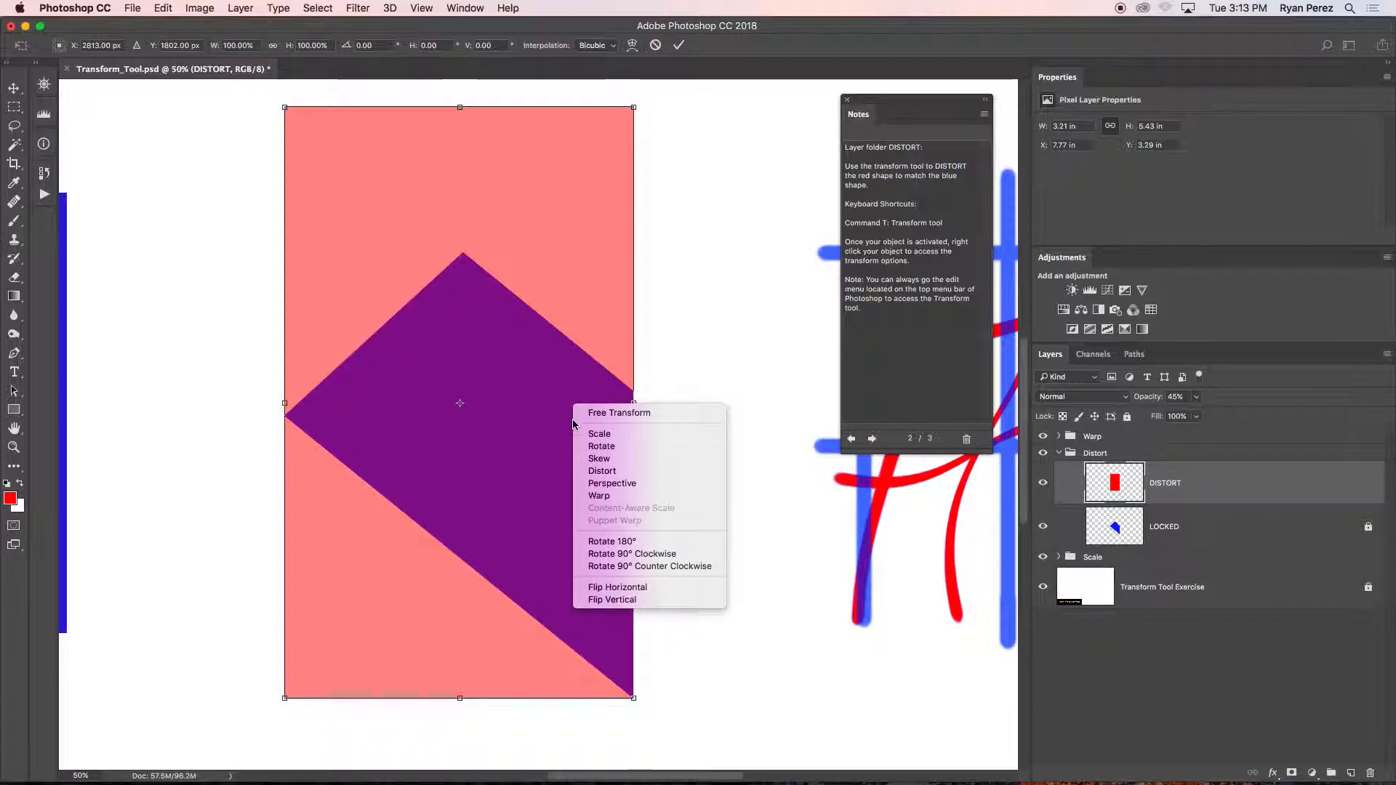
click(630, 472)
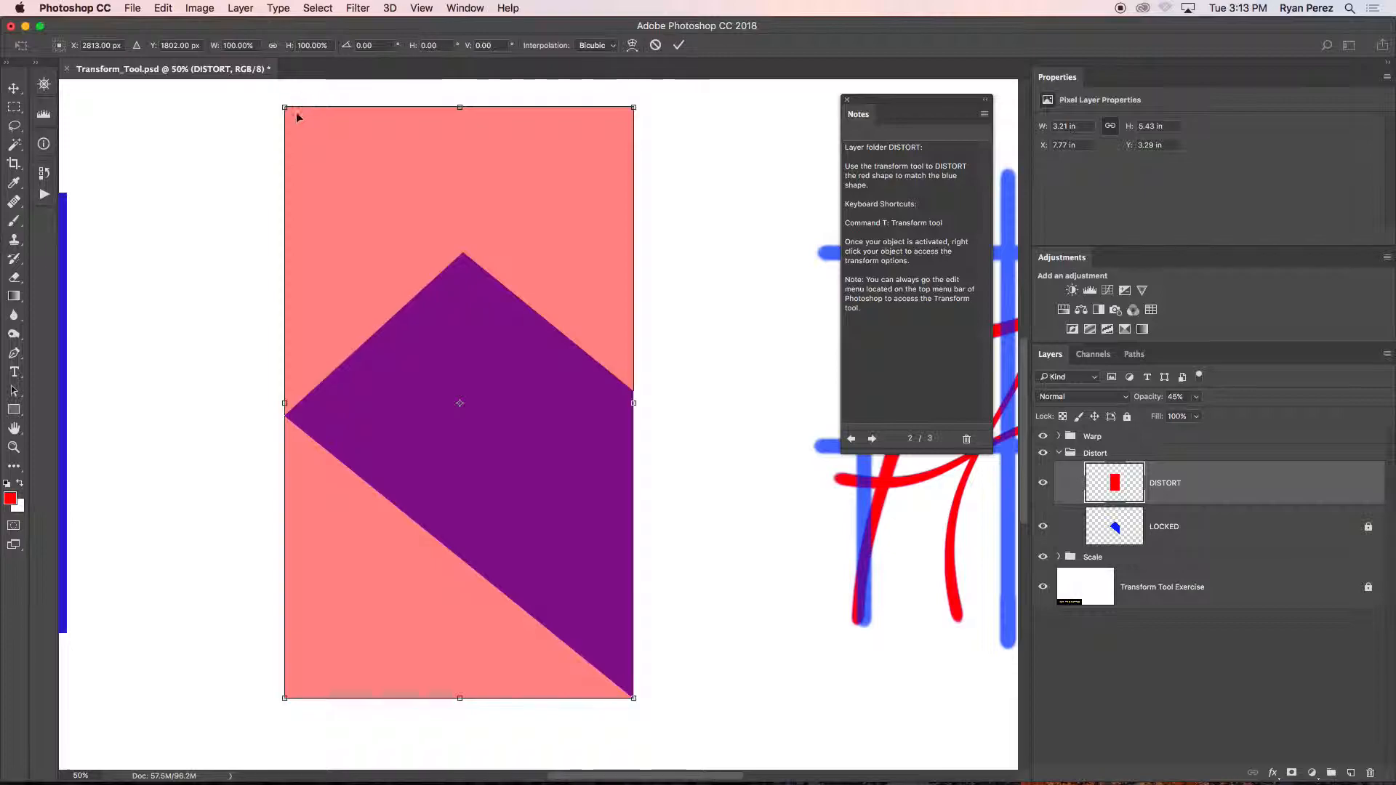
Distort the rectangle by moving its upper-left corner to the blue shape's peak and its upper-right corner to the blue shape's right corner.
drag(285, 108, 288, 419)
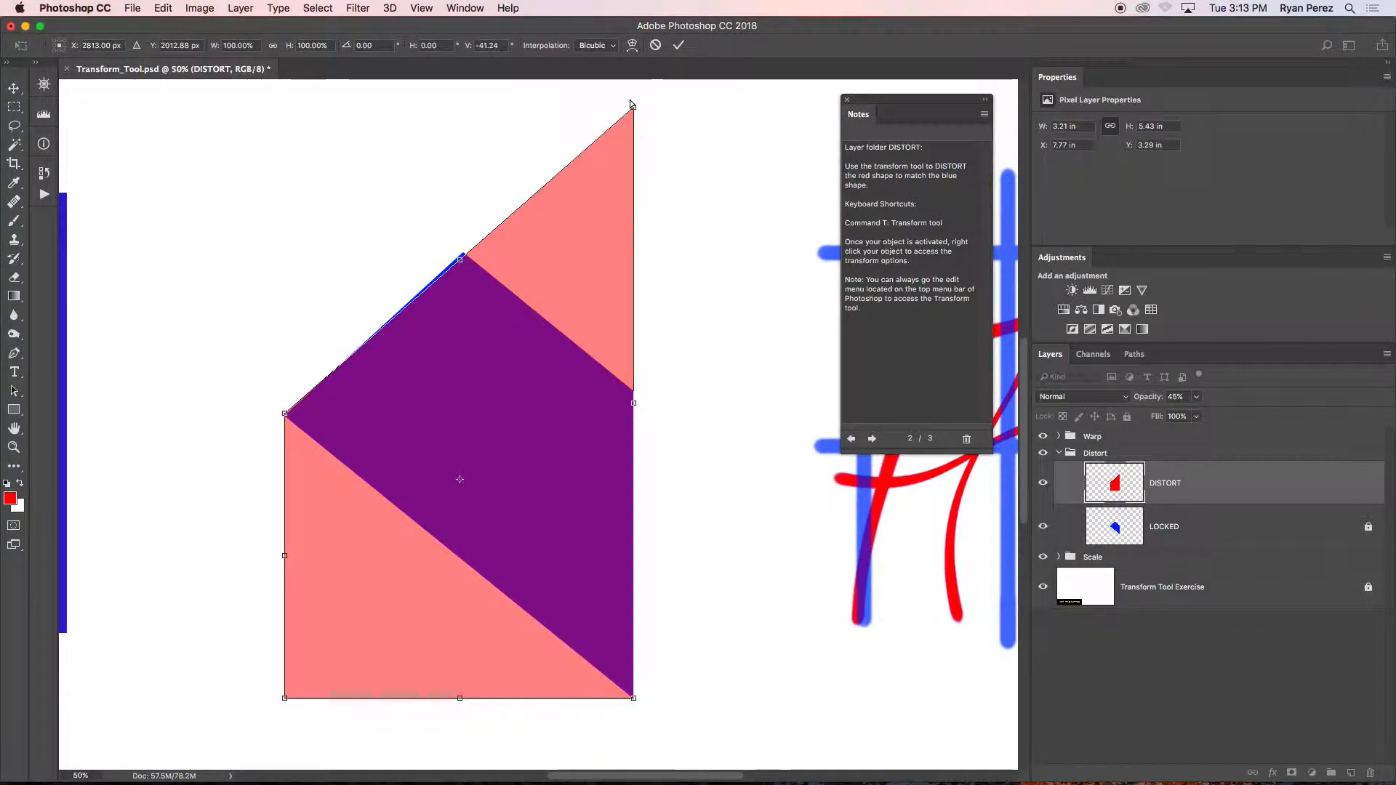
drag(632, 104, 633, 395)
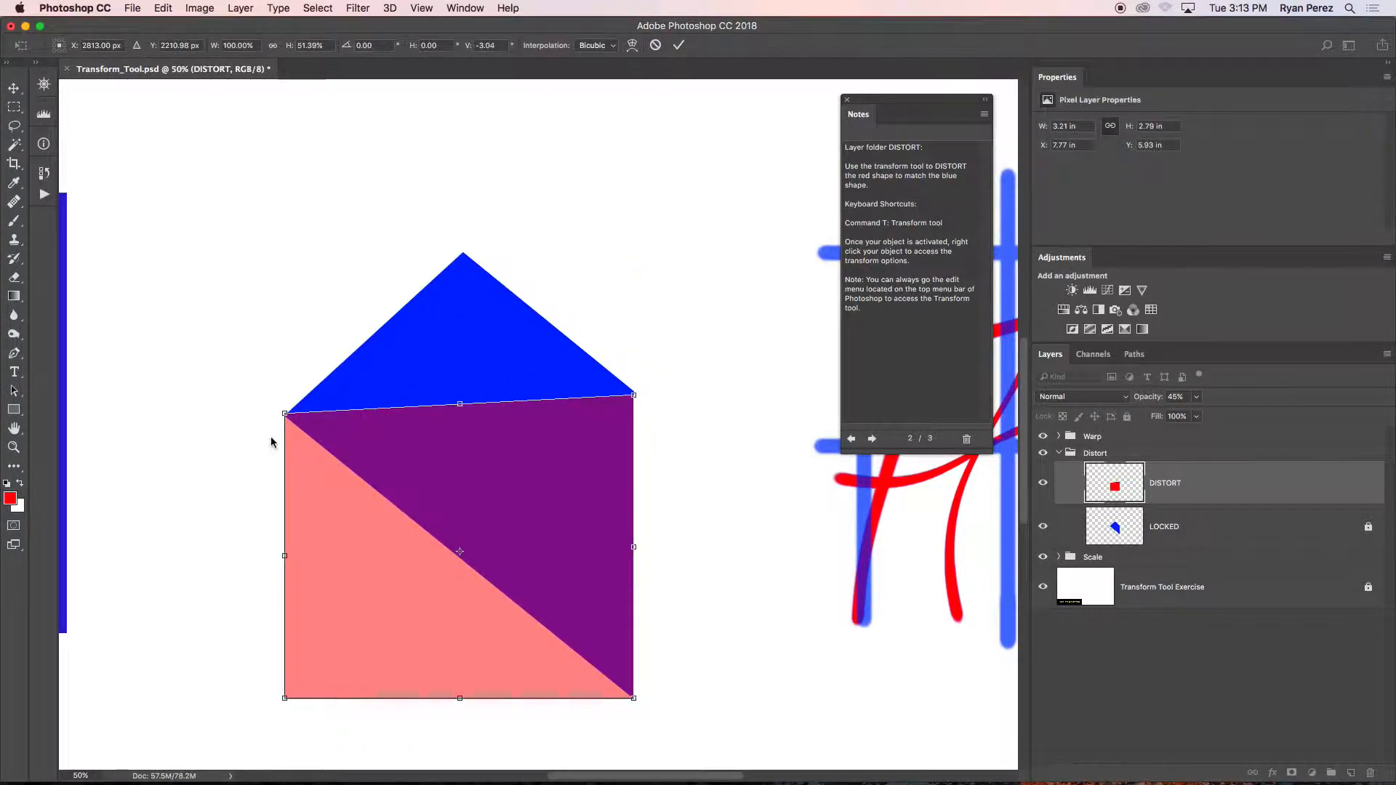
drag(284, 413, 465, 252)
drag(633, 395, 637, 390)
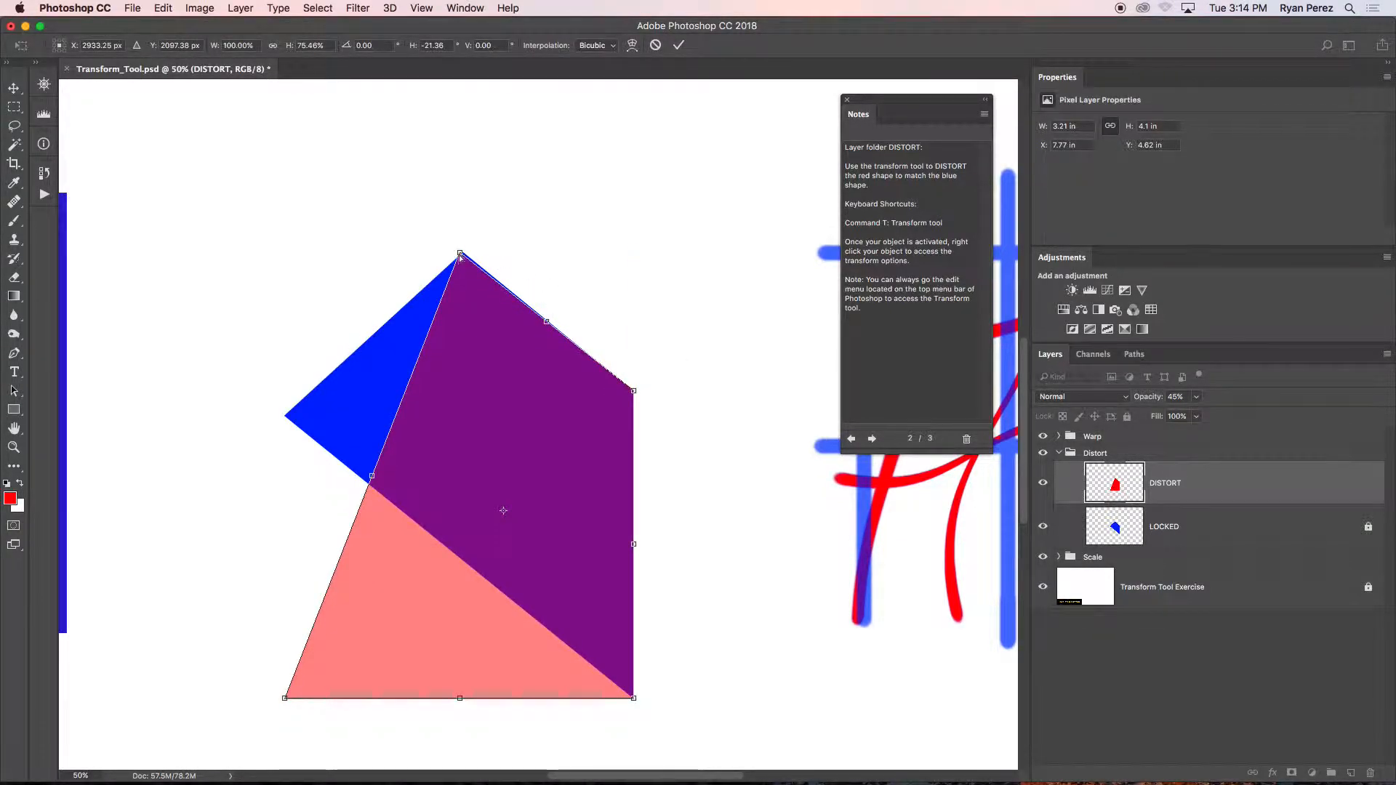
drag(461, 254, 460, 253)
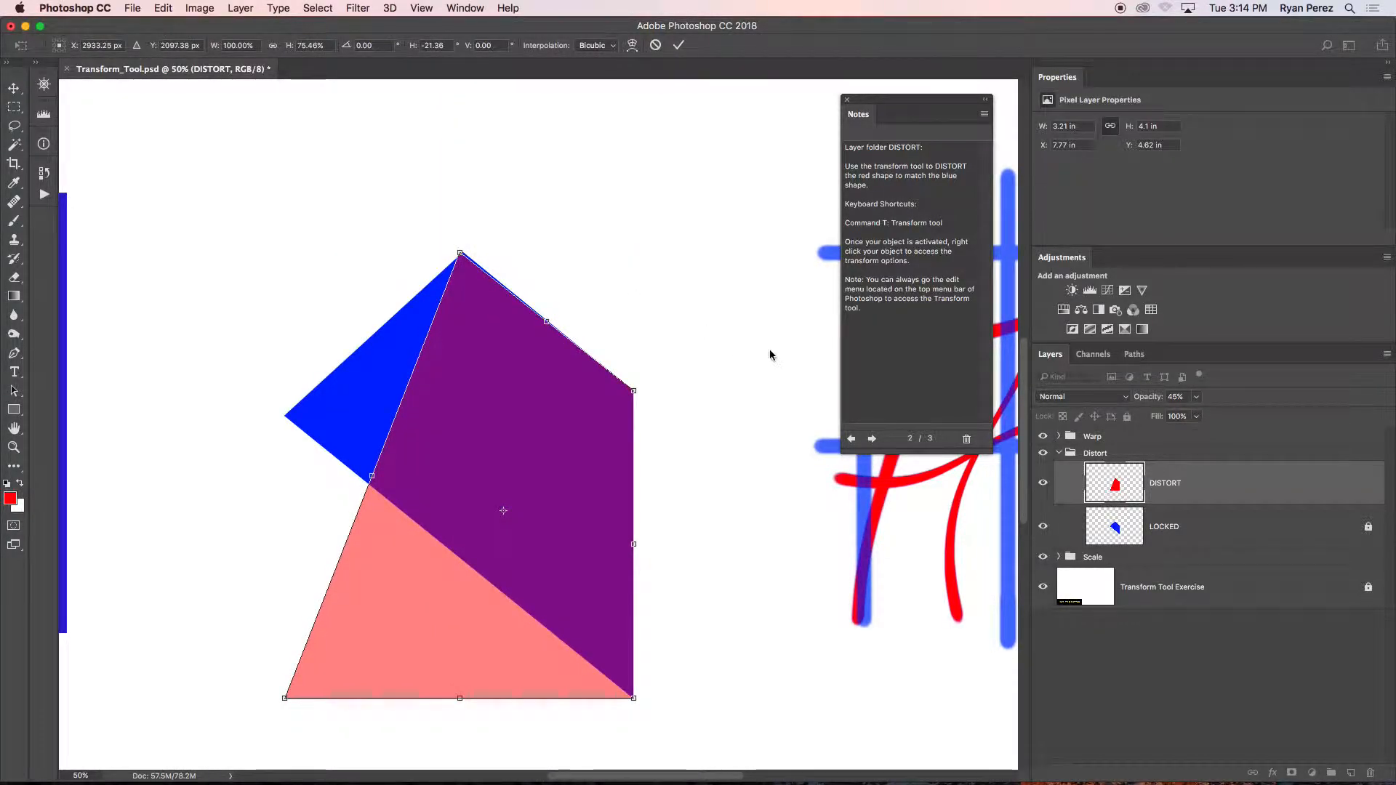
Turn off snapping and move the distorted red shape's upper-left corner exactly onto the blue shape's peak.
key(super+plus)
key(super+plus)
key(super+plus)
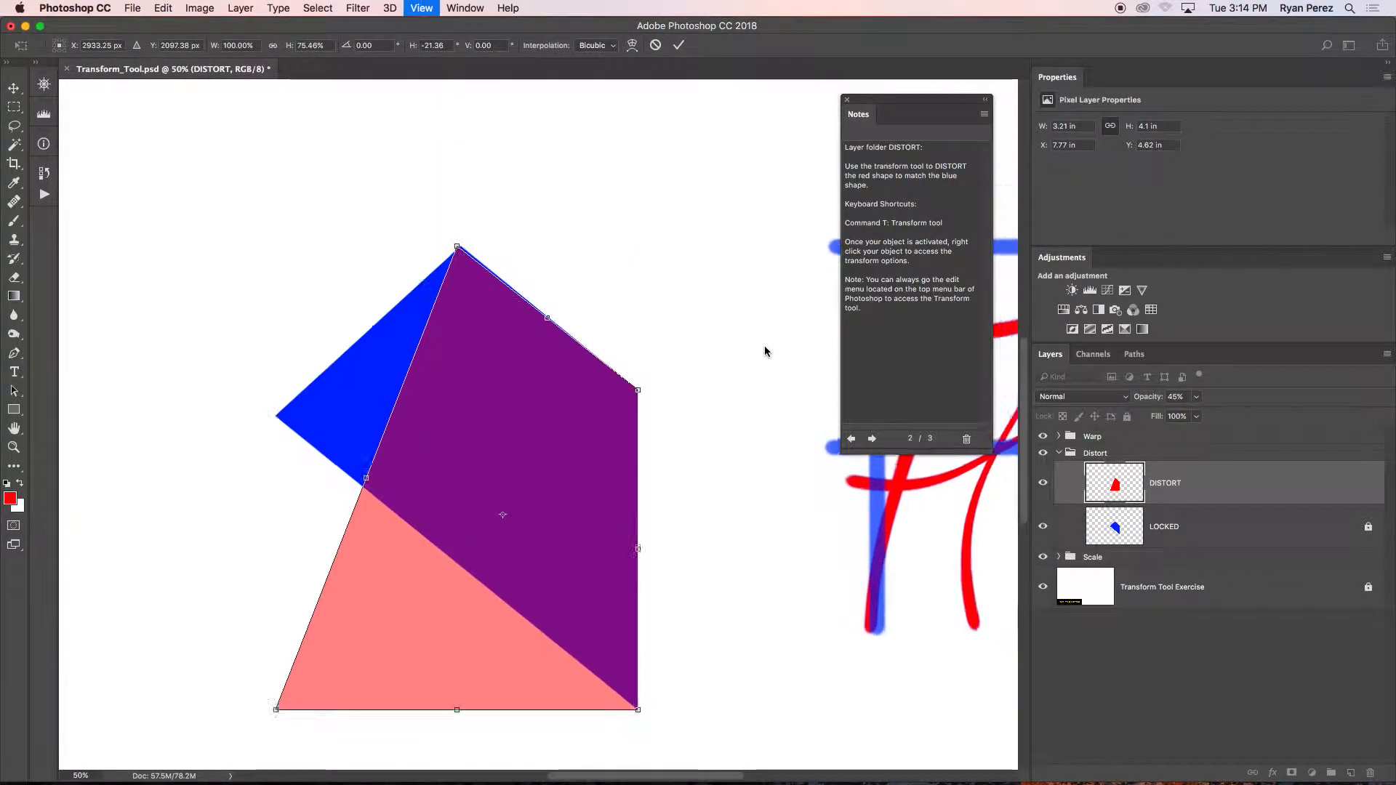
drag(503, 310, 576, 684)
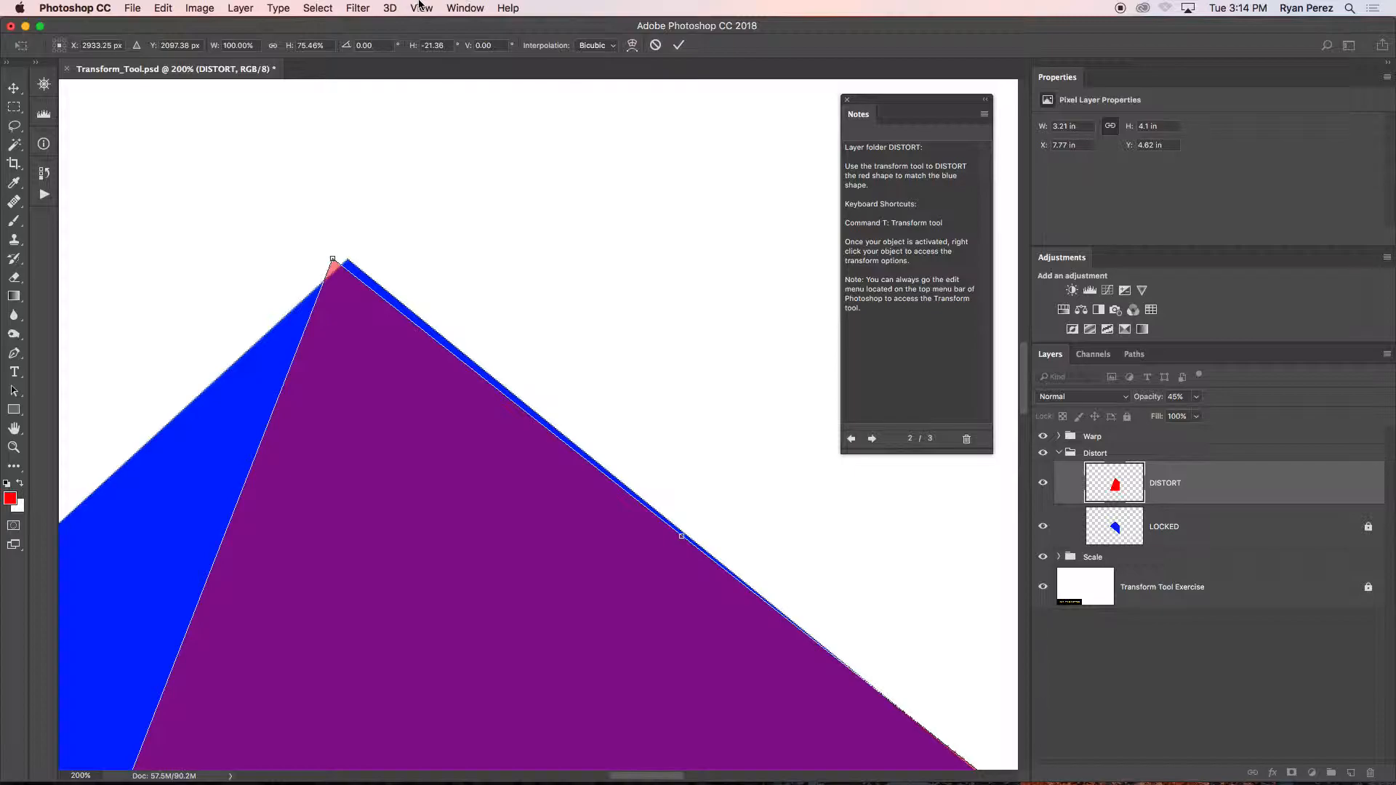
click(421, 8)
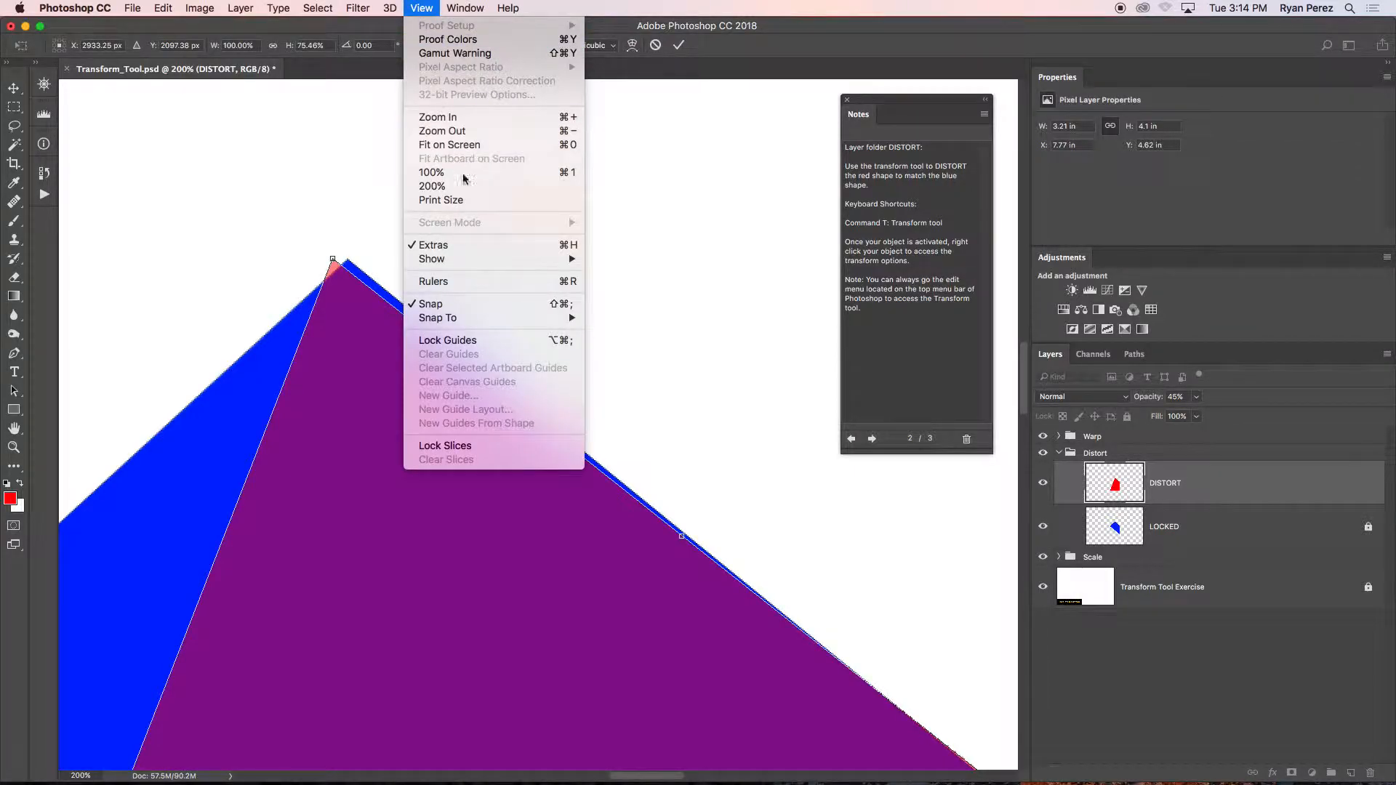
click(472, 304)
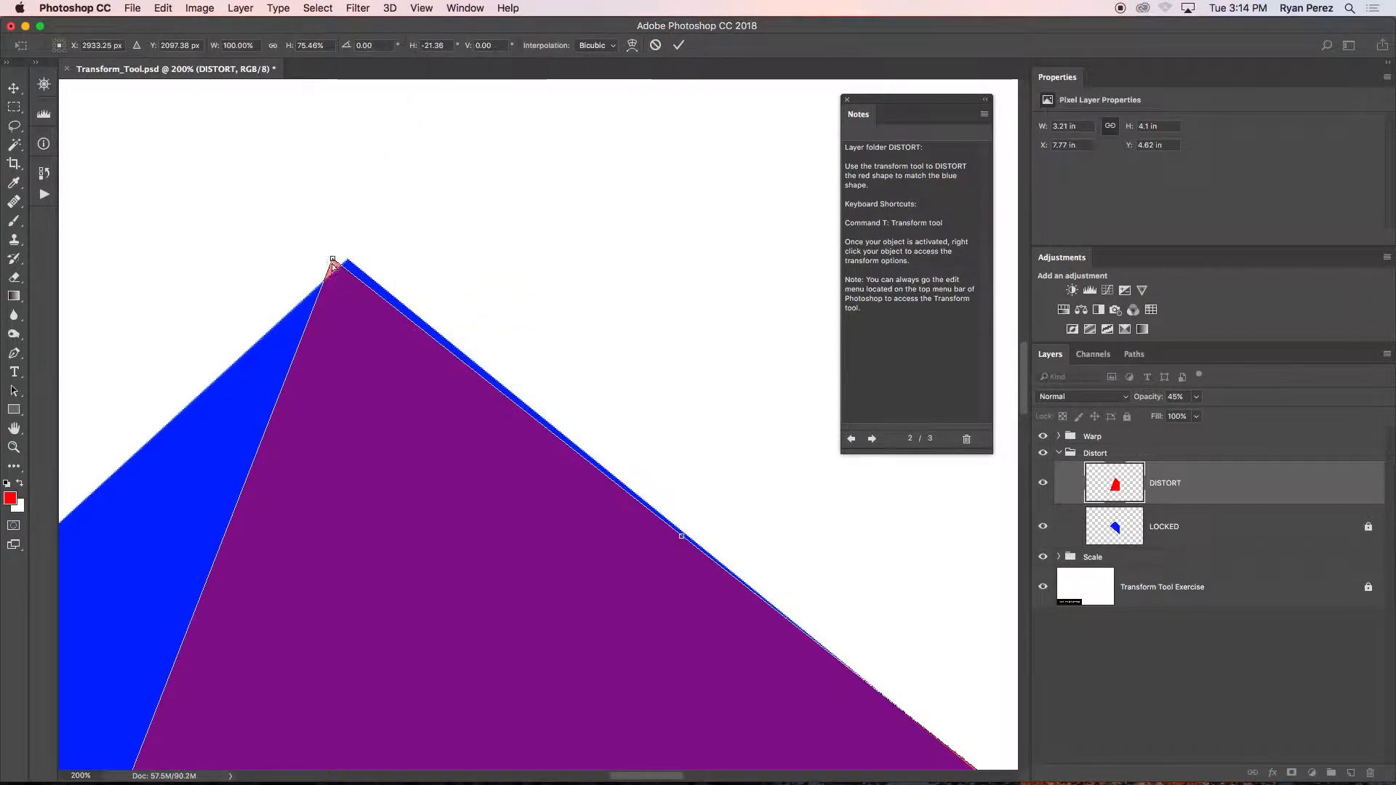
drag(334, 259, 349, 261)
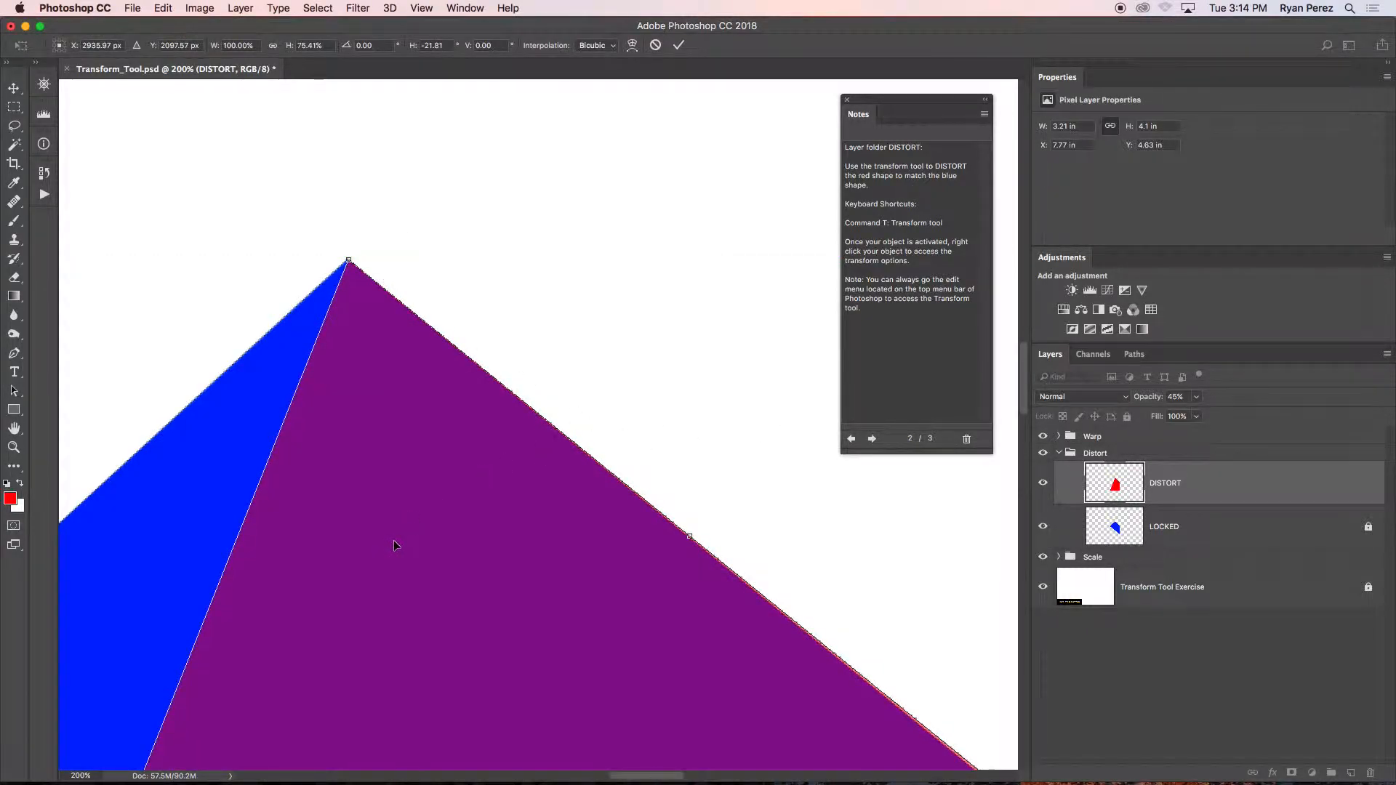
Move the red shape's lower-left corner onto the blue shape's left corner and apply the Distort transform.
key(super+minus)
key(super+minus)
key(super+minus)
drag(533, 492, 568, 276)
drag(373, 577, 373, 293)
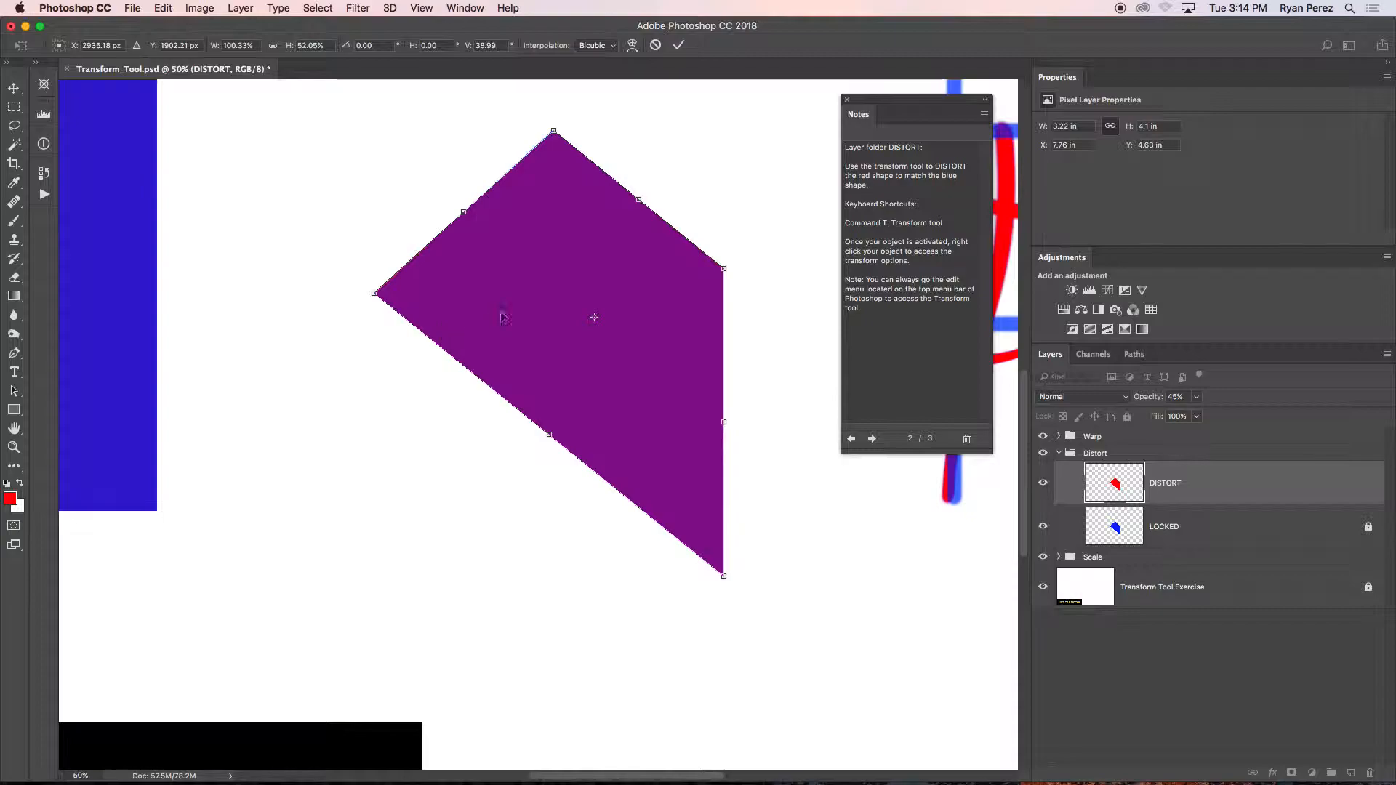
key(Return)
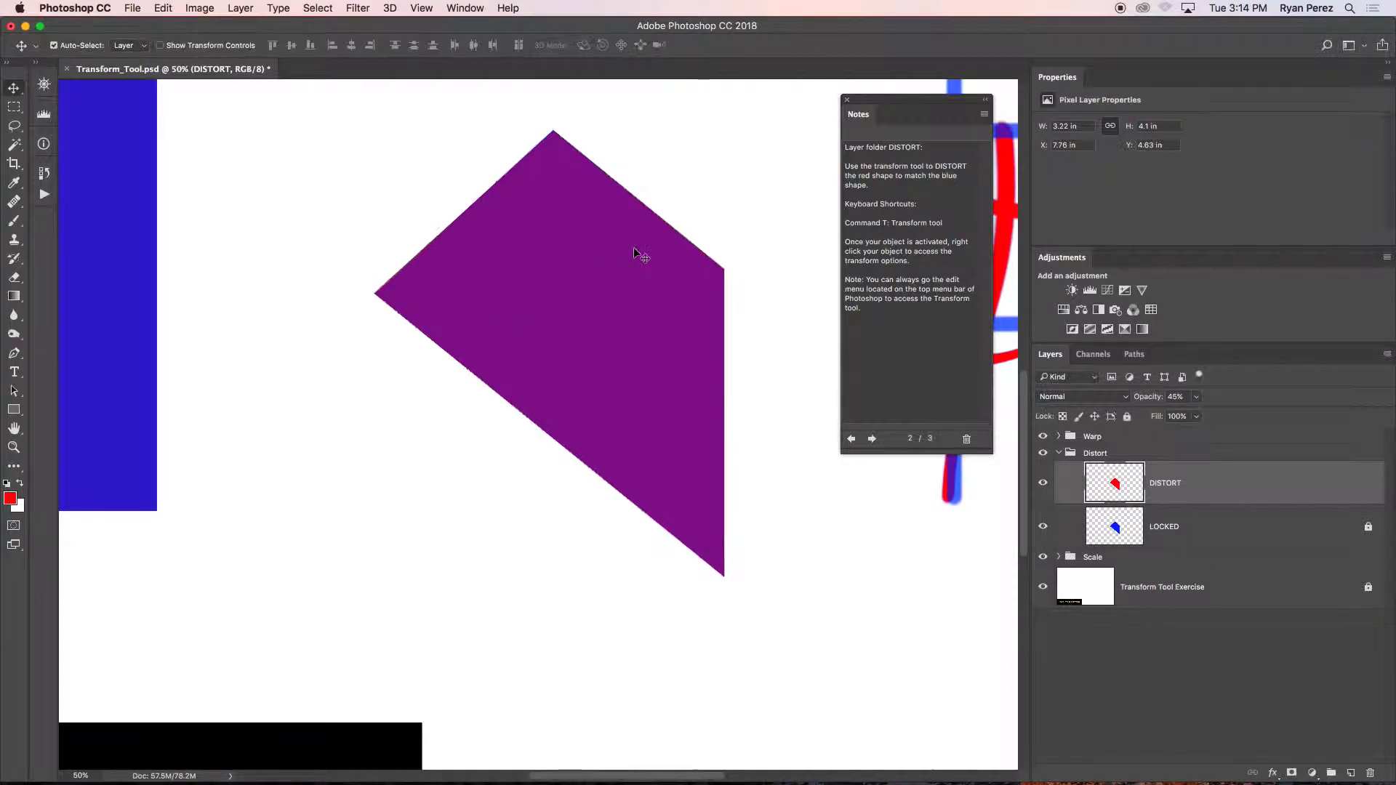
Collapse the Distort group, expand the Warp group and select its Warp layer.
drag(748, 399, 436, 380)
drag(712, 332, 676, 408)
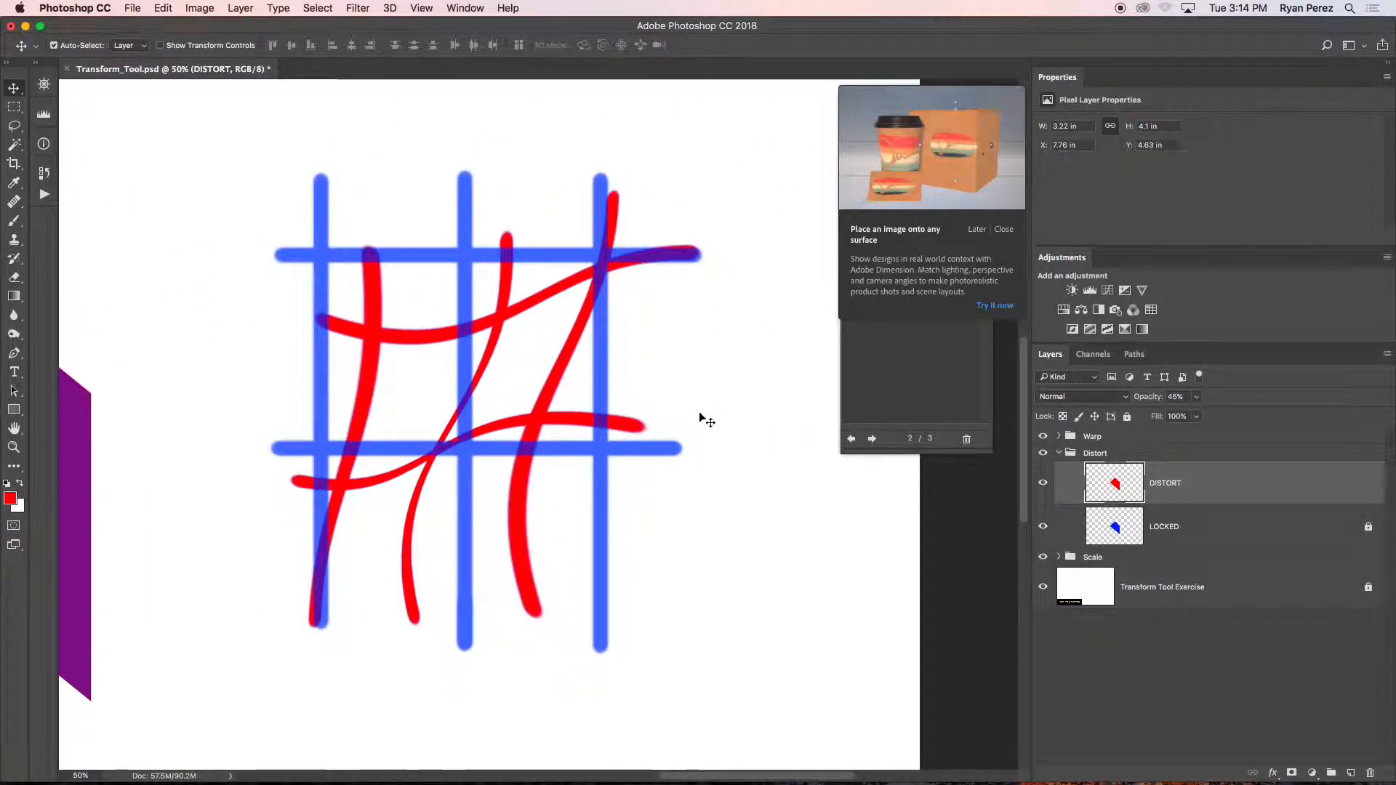
click(1059, 458)
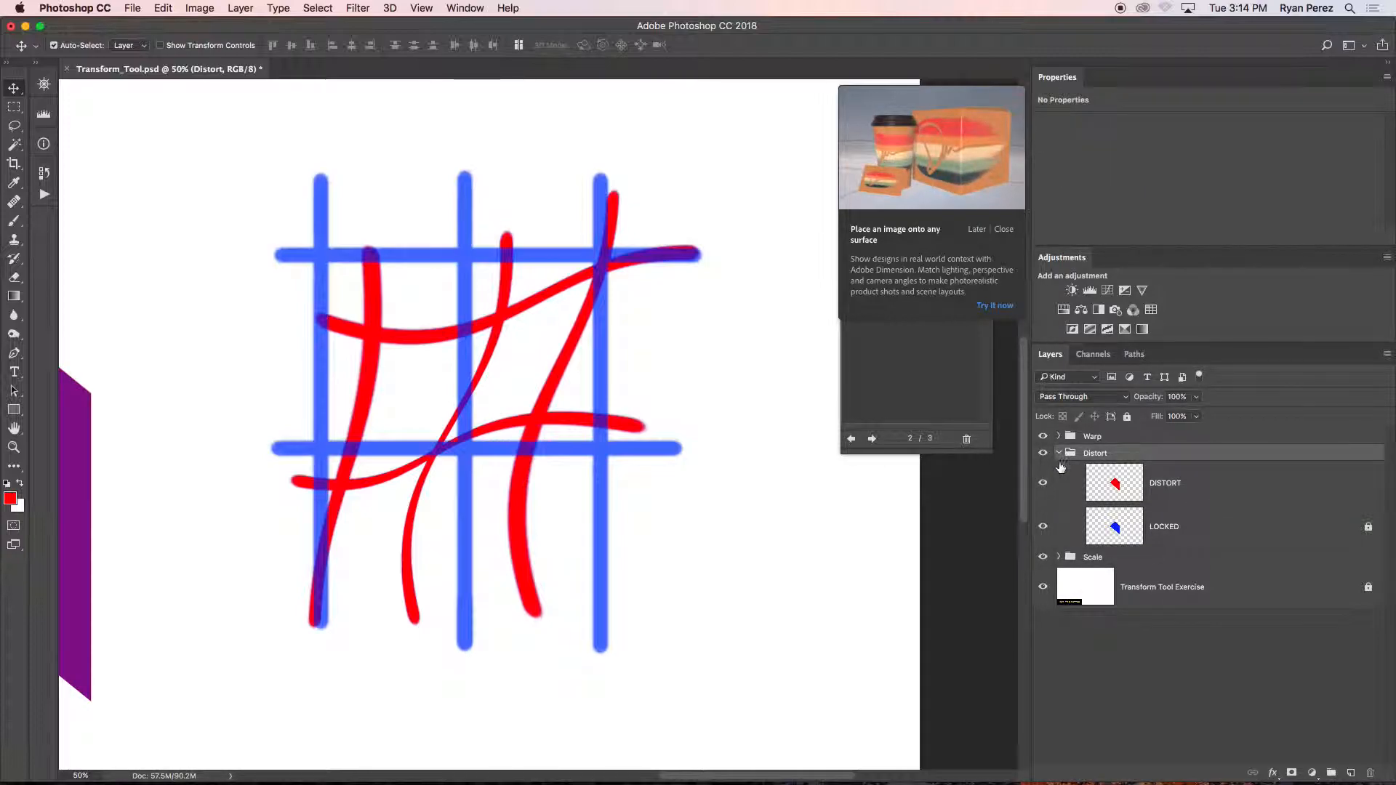
click(1060, 455)
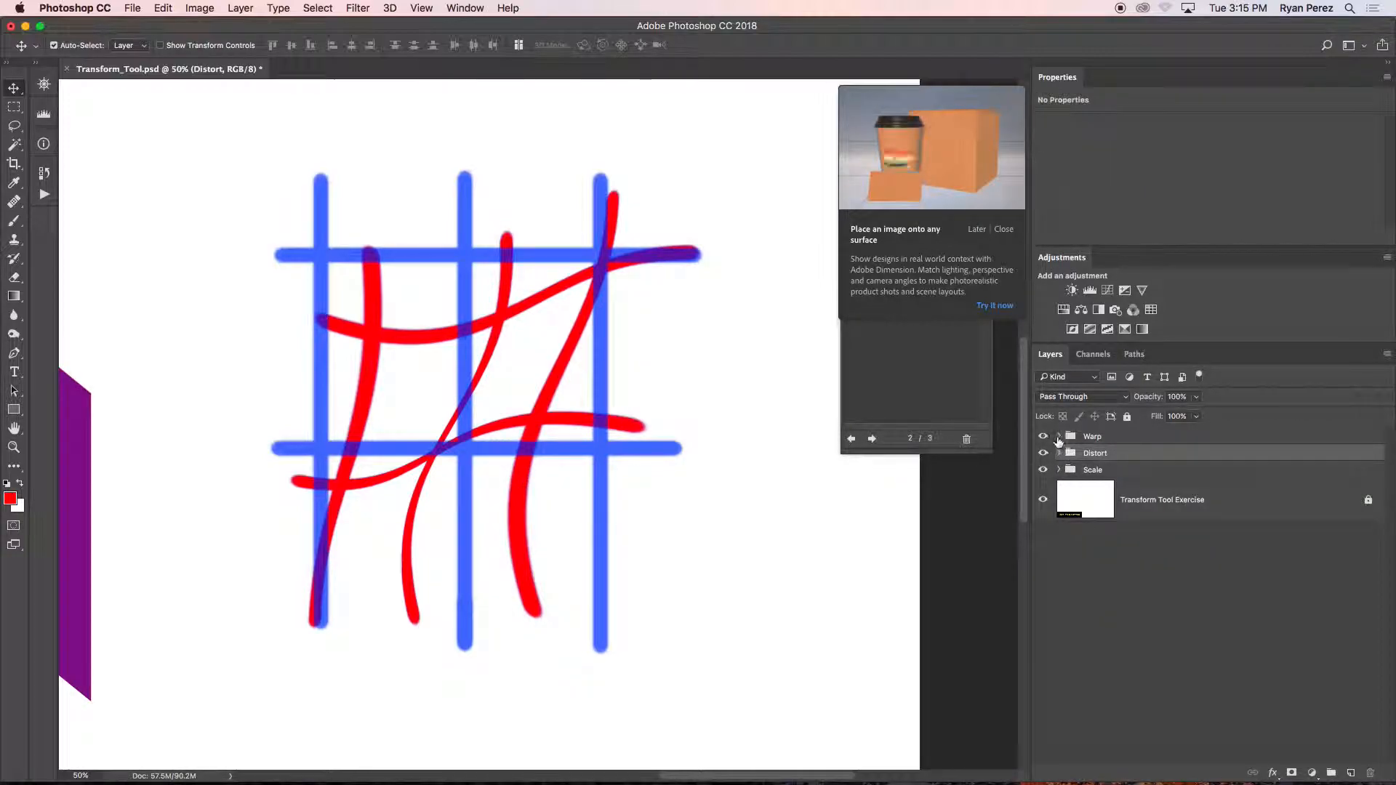
click(1058, 437)
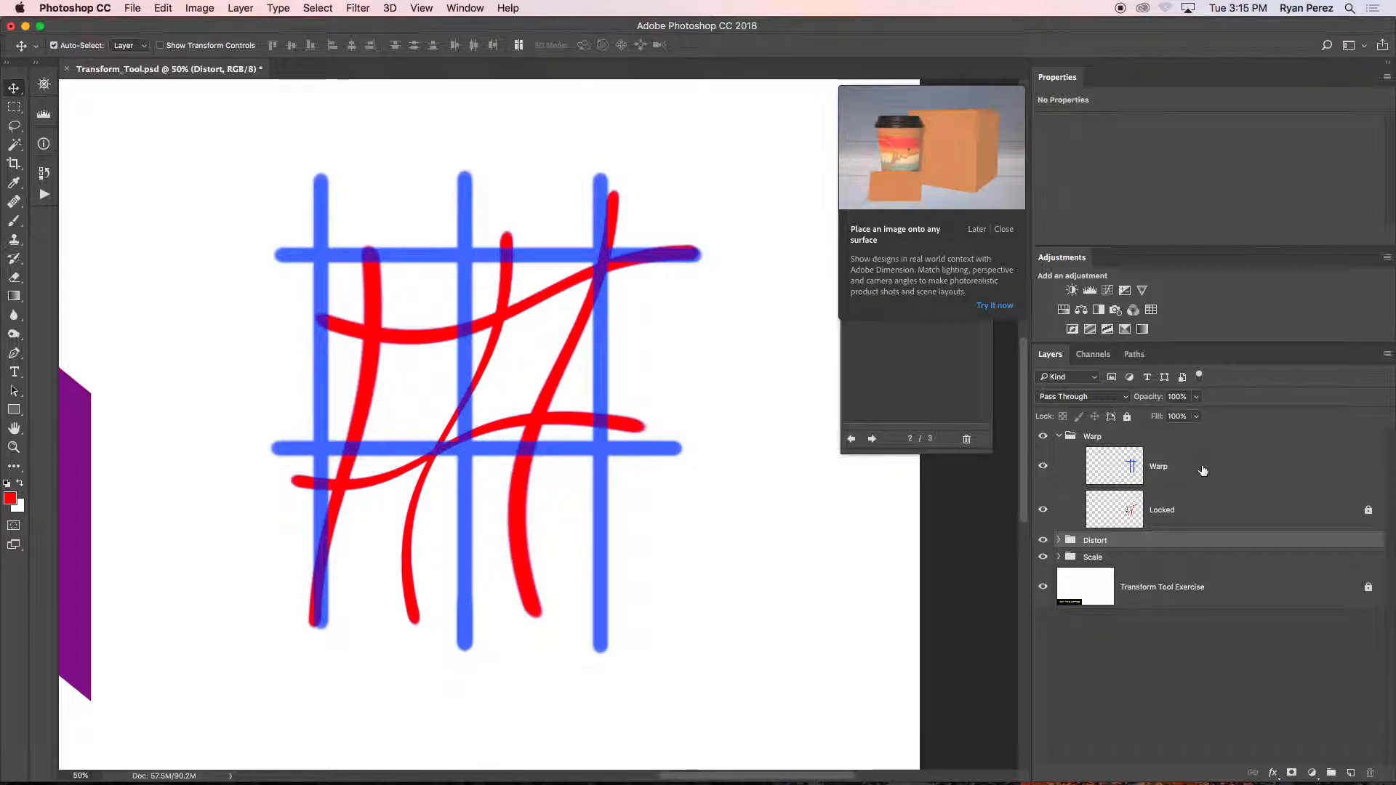
click(1204, 469)
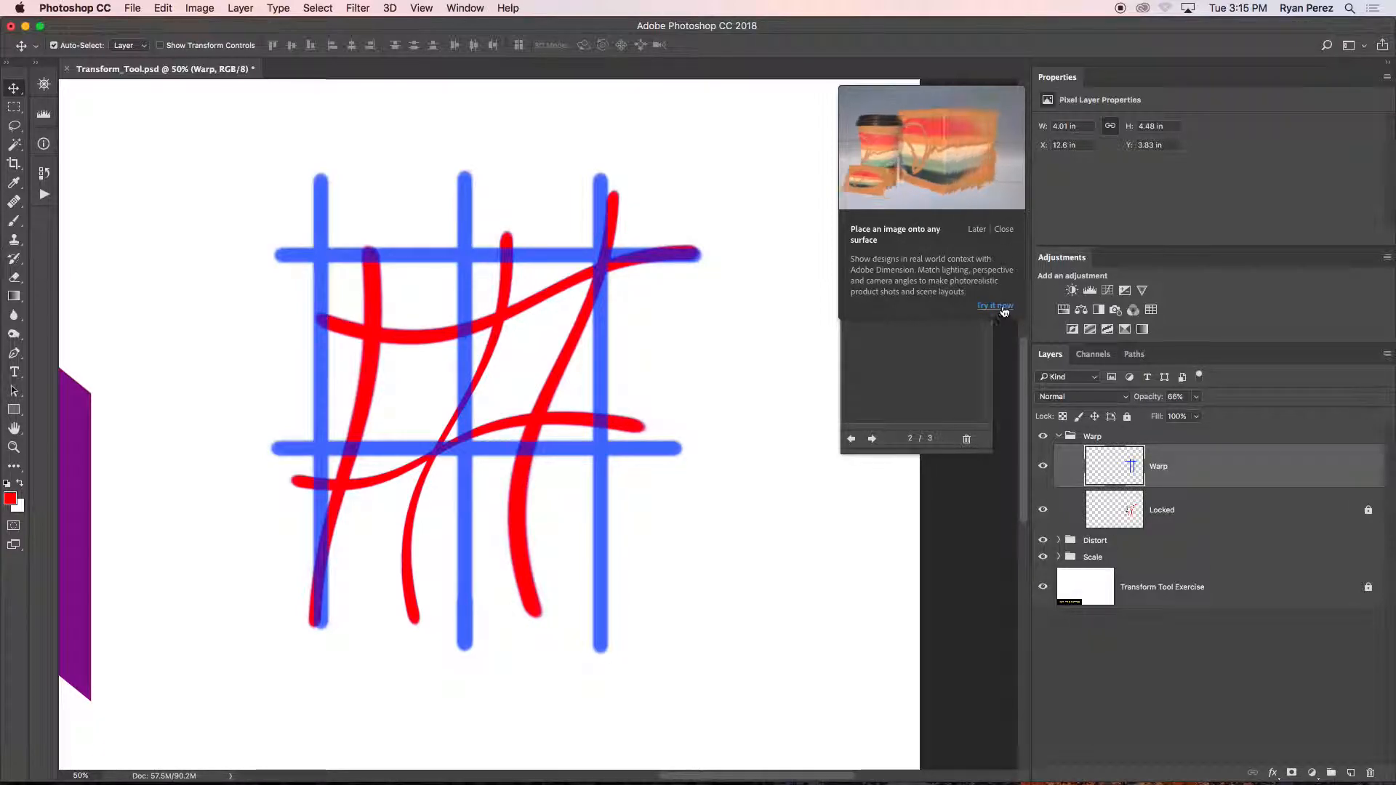
Dismiss the Adobe Dimension promotion and show the note with the Warp instructions.
click(1003, 230)
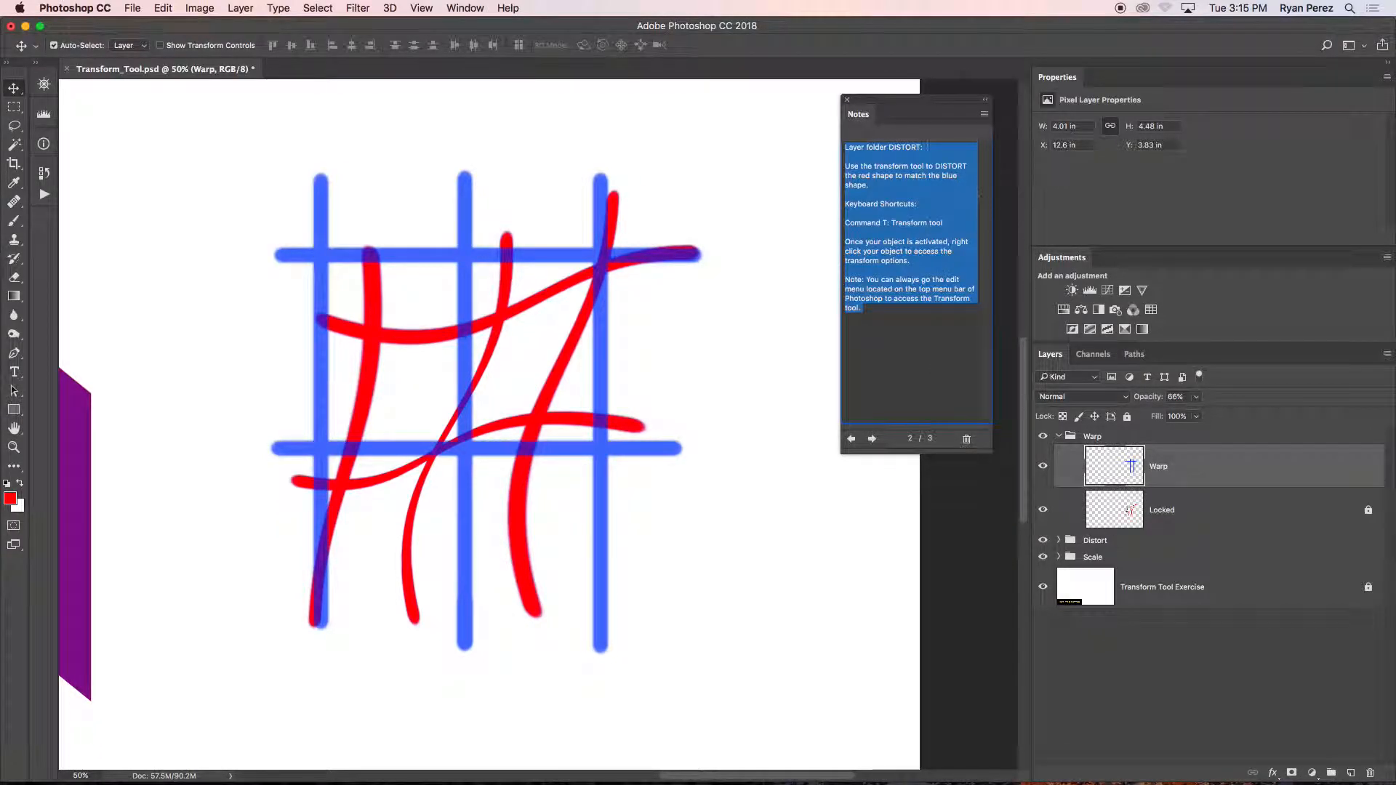
click(908, 354)
click(872, 440)
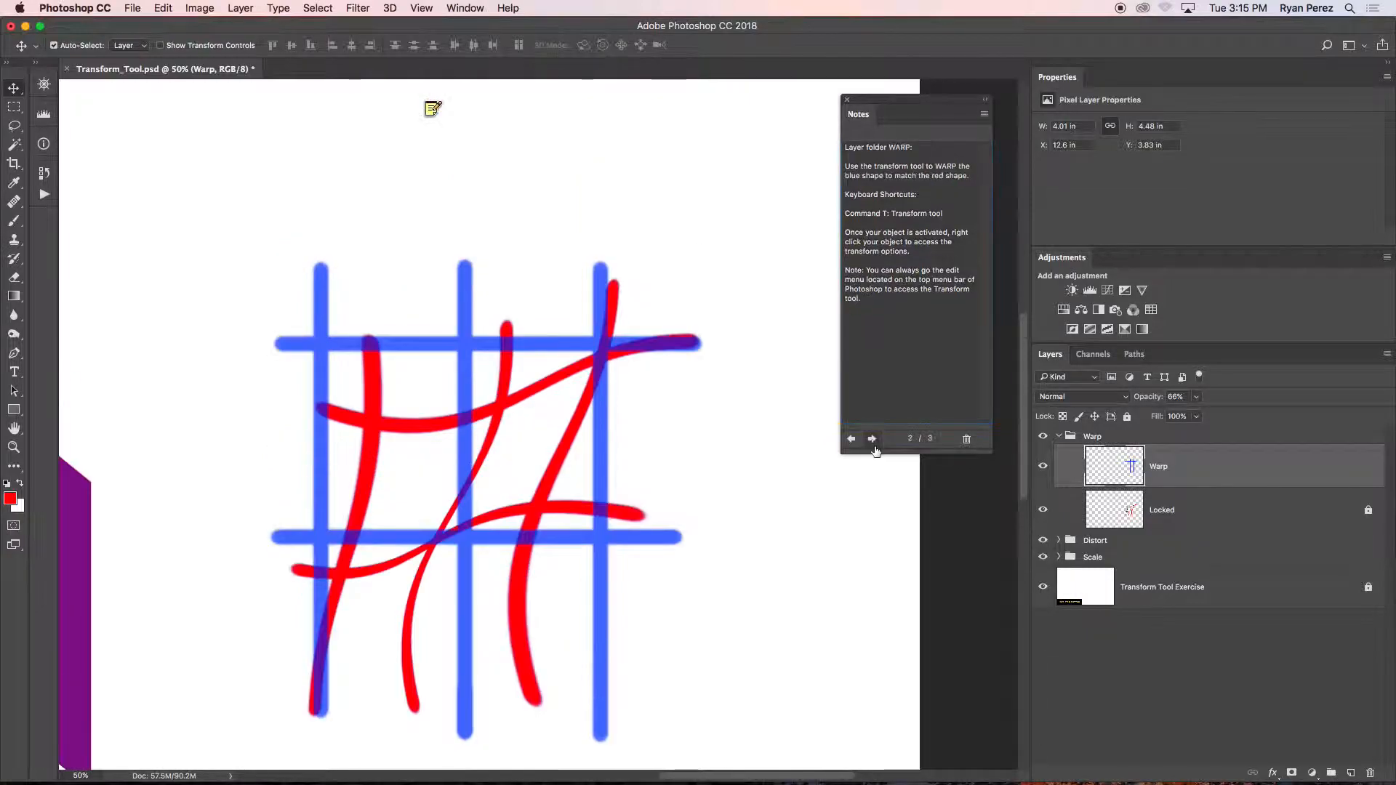
scroll(602, 485, down, 5)
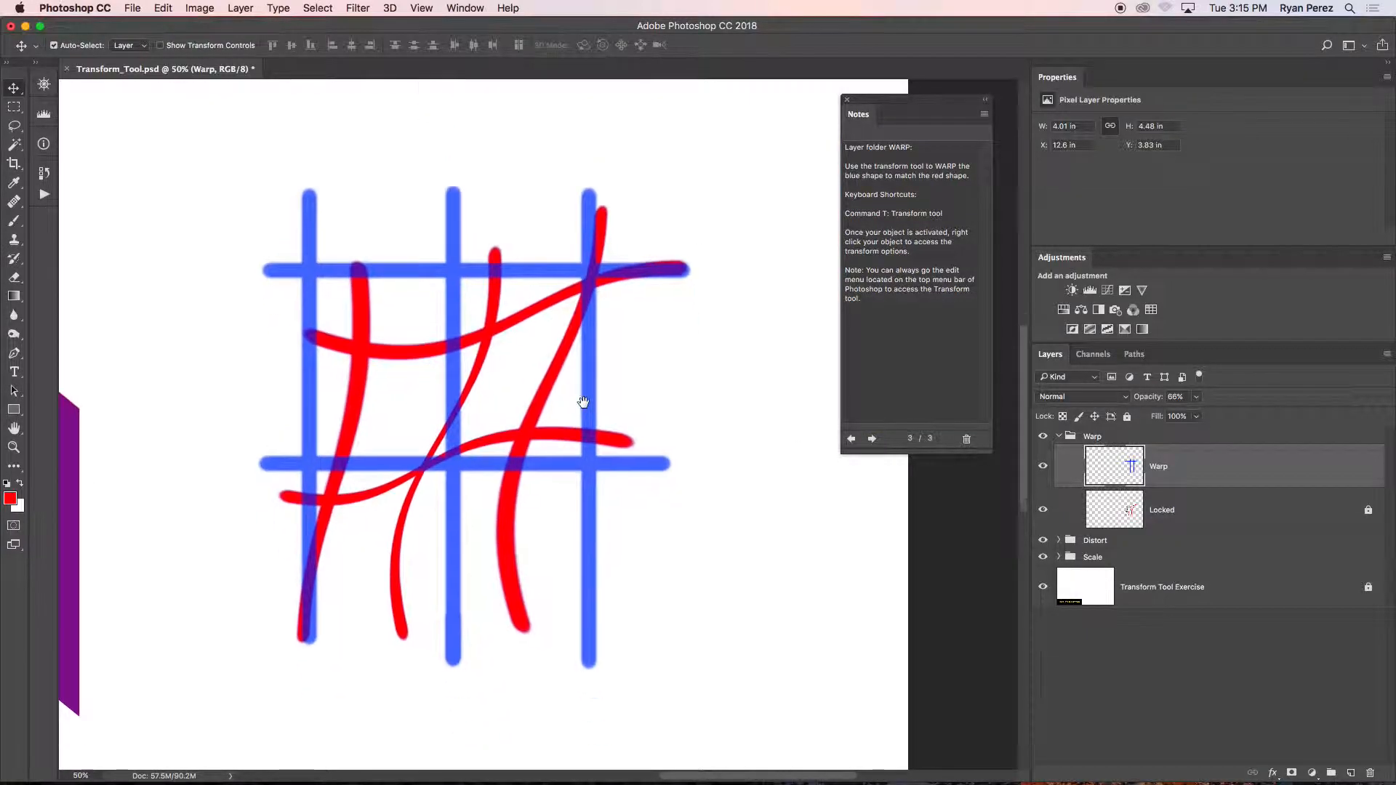
Start a Free Transform on the Warp layer's blue grid and switch it to Warp mode.
key(super+t)
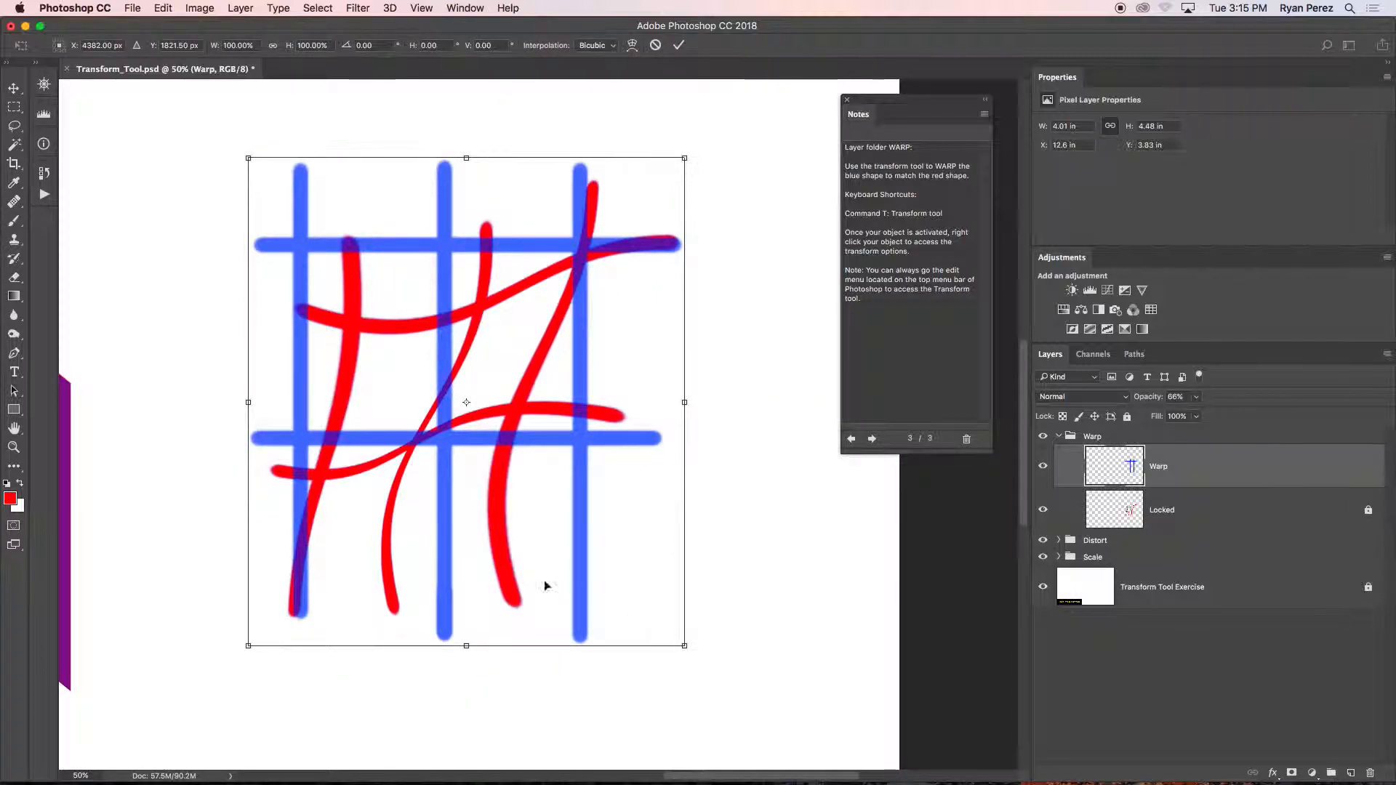
right_click(544, 349)
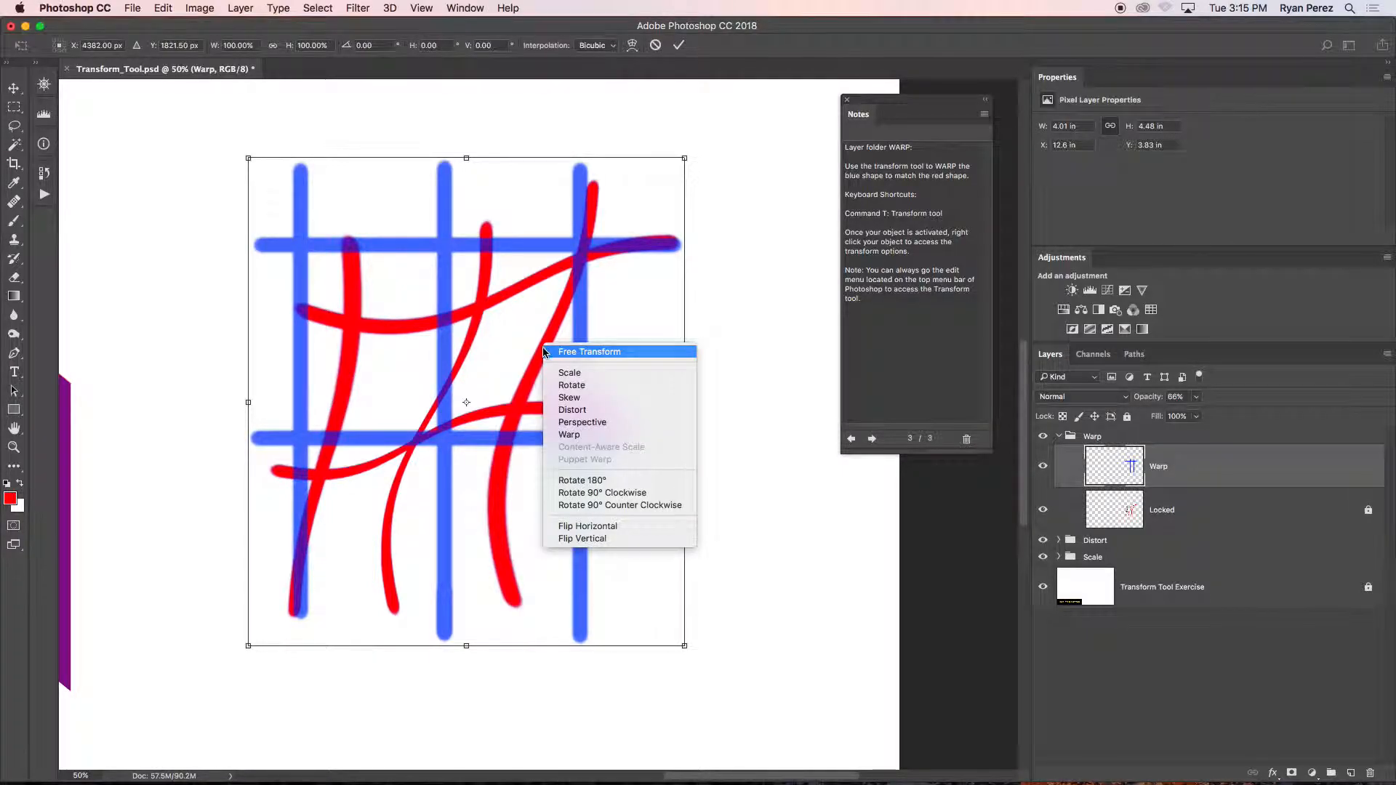
click(621, 436)
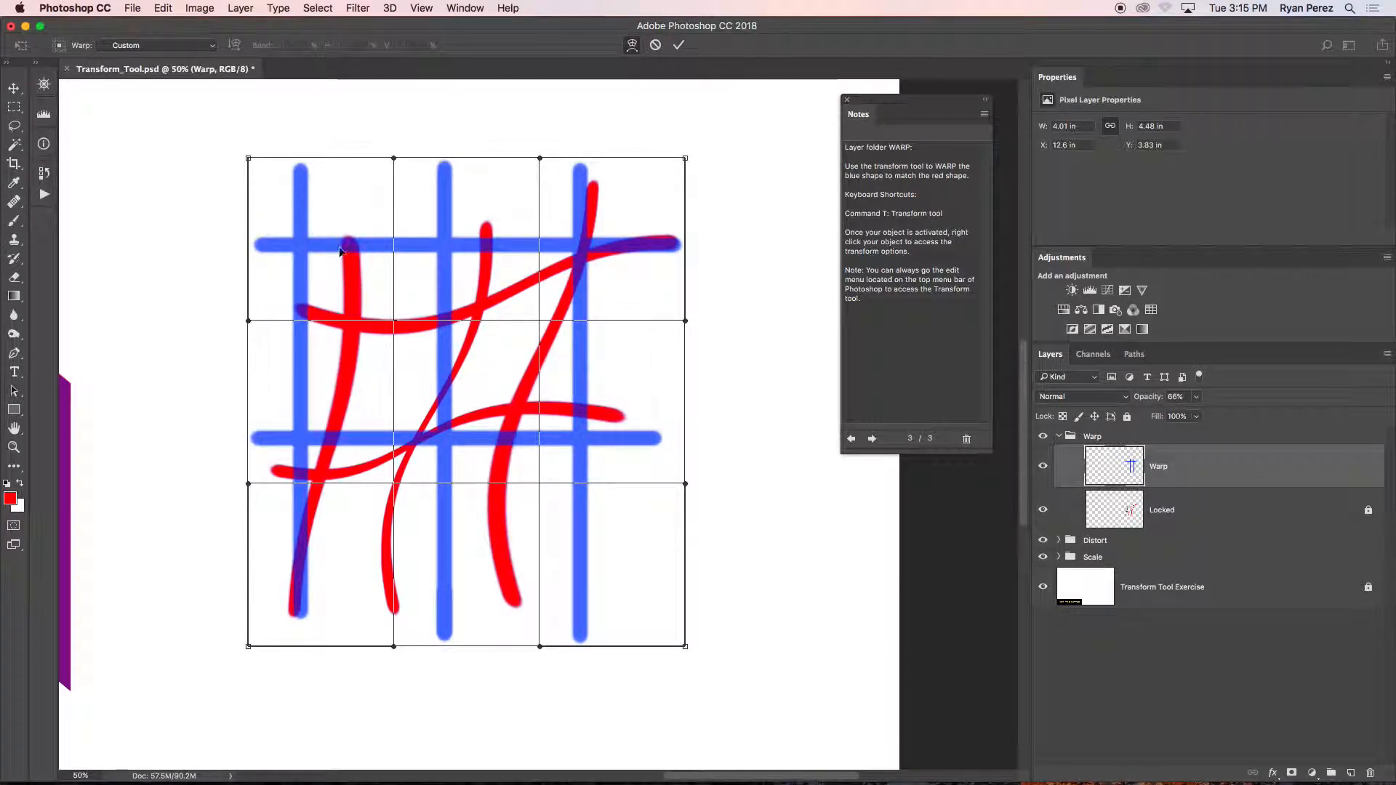
Warp the blue grid's interior so its left, middle and right line crossings move onto the matching red crossings.
drag(308, 255, 347, 323)
mouse_move(329, 495)
mouse_down()
mouse_move(460, 455)
mouse_move(403, 445)
mouse_up()
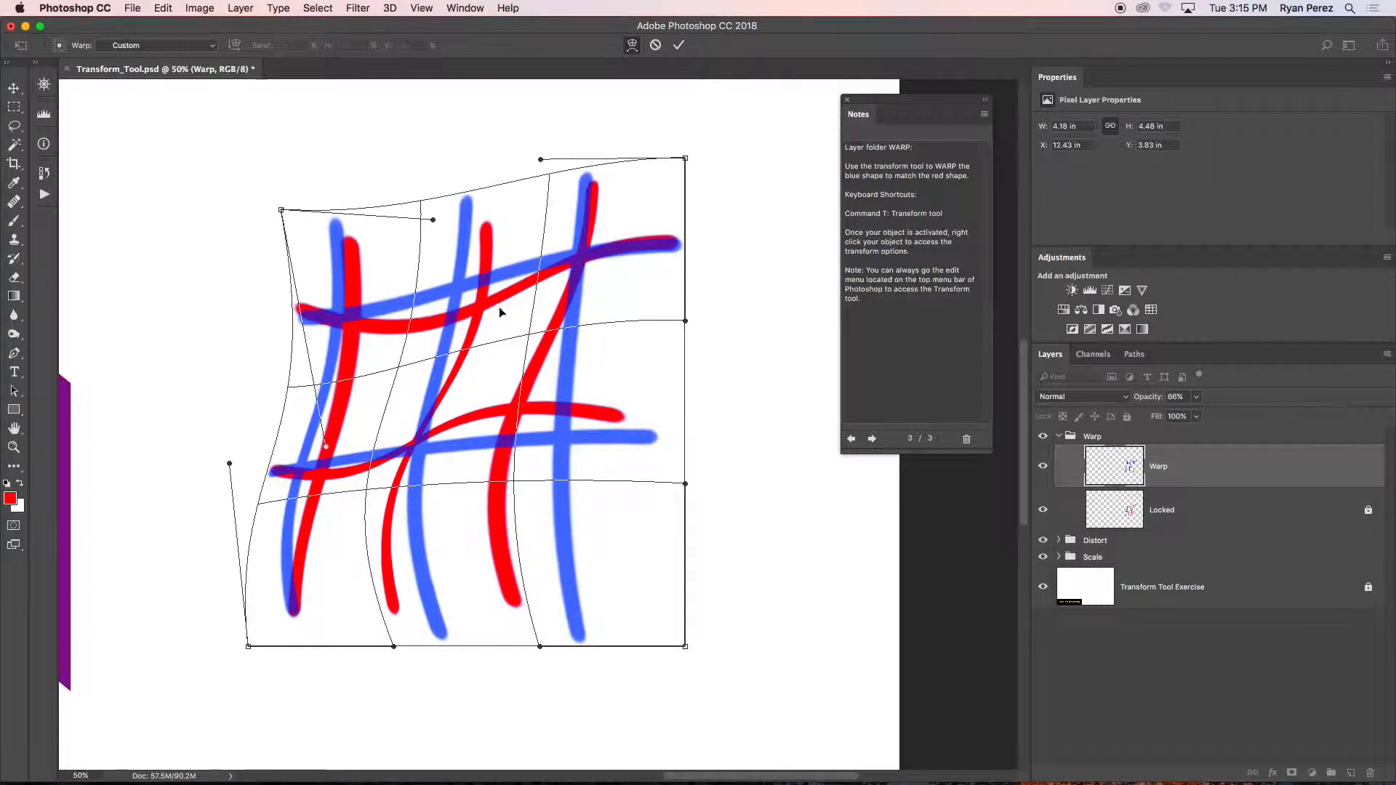
mouse_move(458, 292)
mouse_down()
mouse_move(617, 250)
mouse_move(567, 287)
mouse_up()
drag(557, 435, 518, 408)
drag(398, 441, 412, 435)
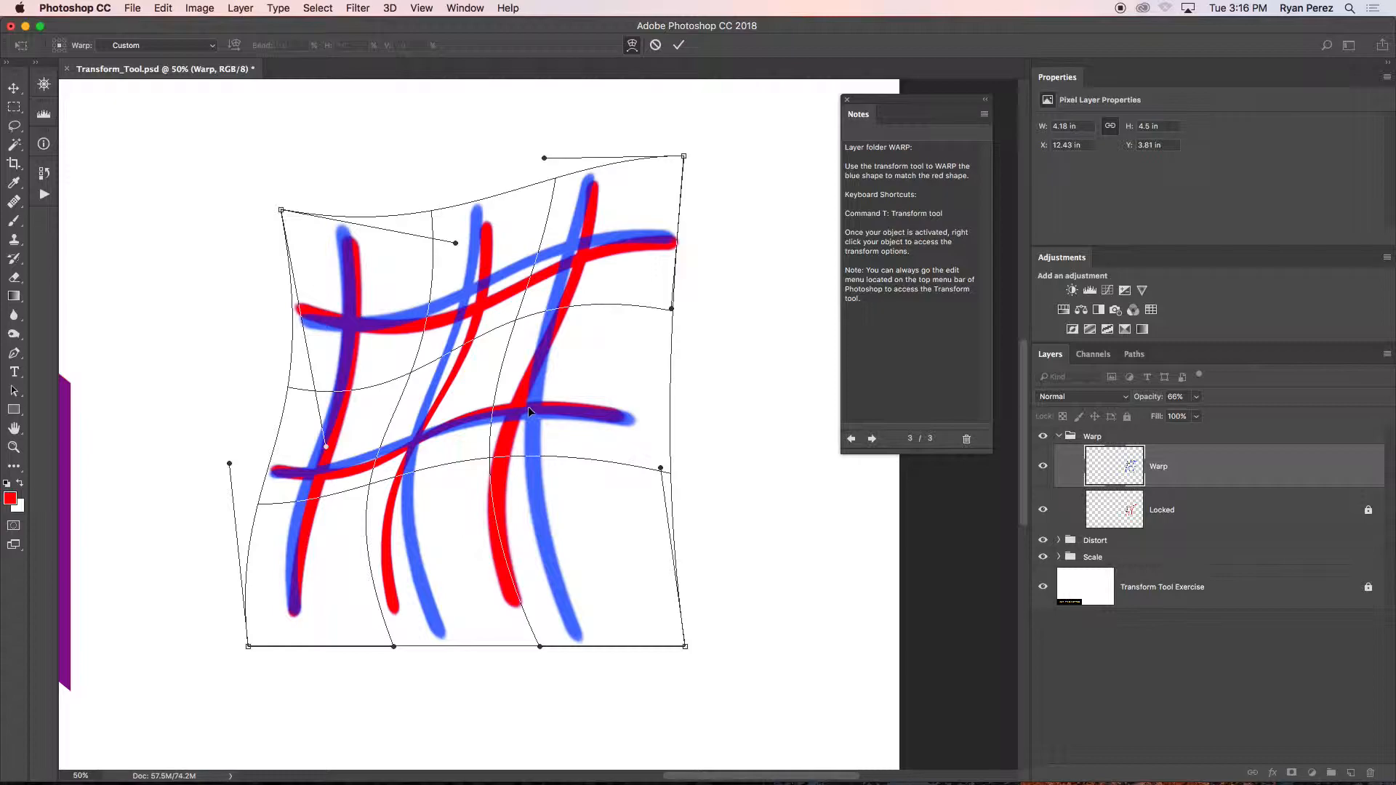
drag(529, 408, 525, 405)
Pull the warp mesh's lower-right corner and bottom edge inward to fit the middle and right lines' lower ends to the red lines.
mouse_move(684, 646)
mouse_down()
mouse_move(694, 658)
mouse_move(597, 600)
mouse_up()
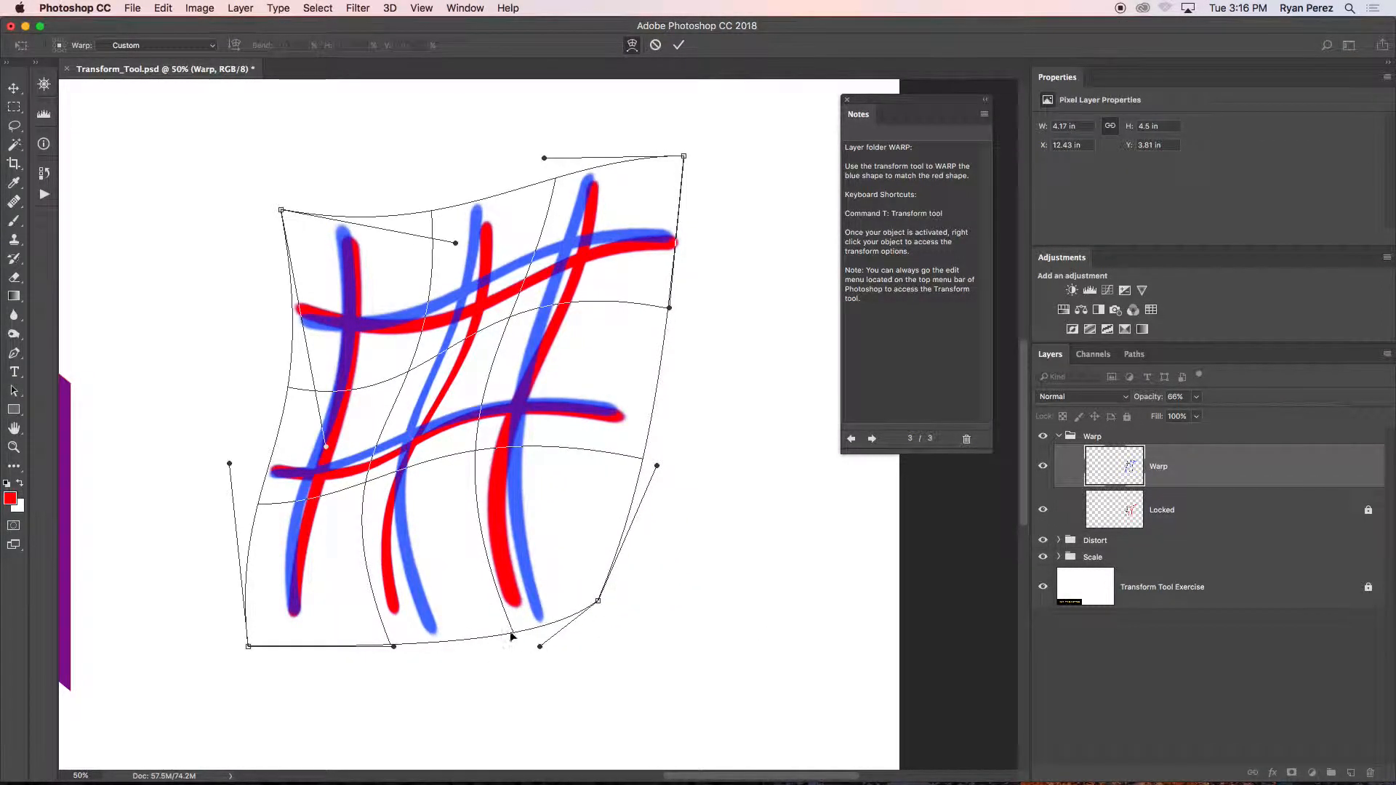
drag(512, 633, 477, 608)
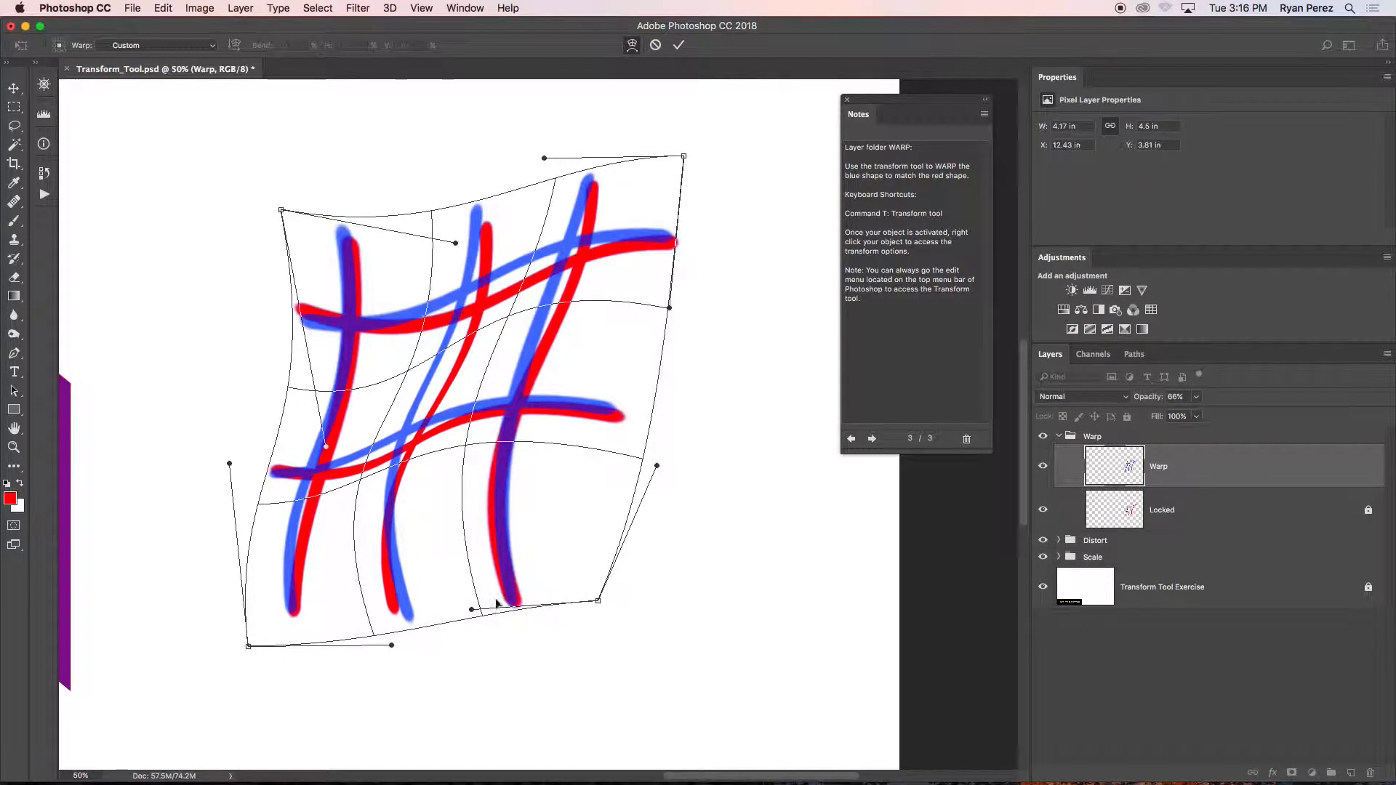
drag(511, 401, 515, 412)
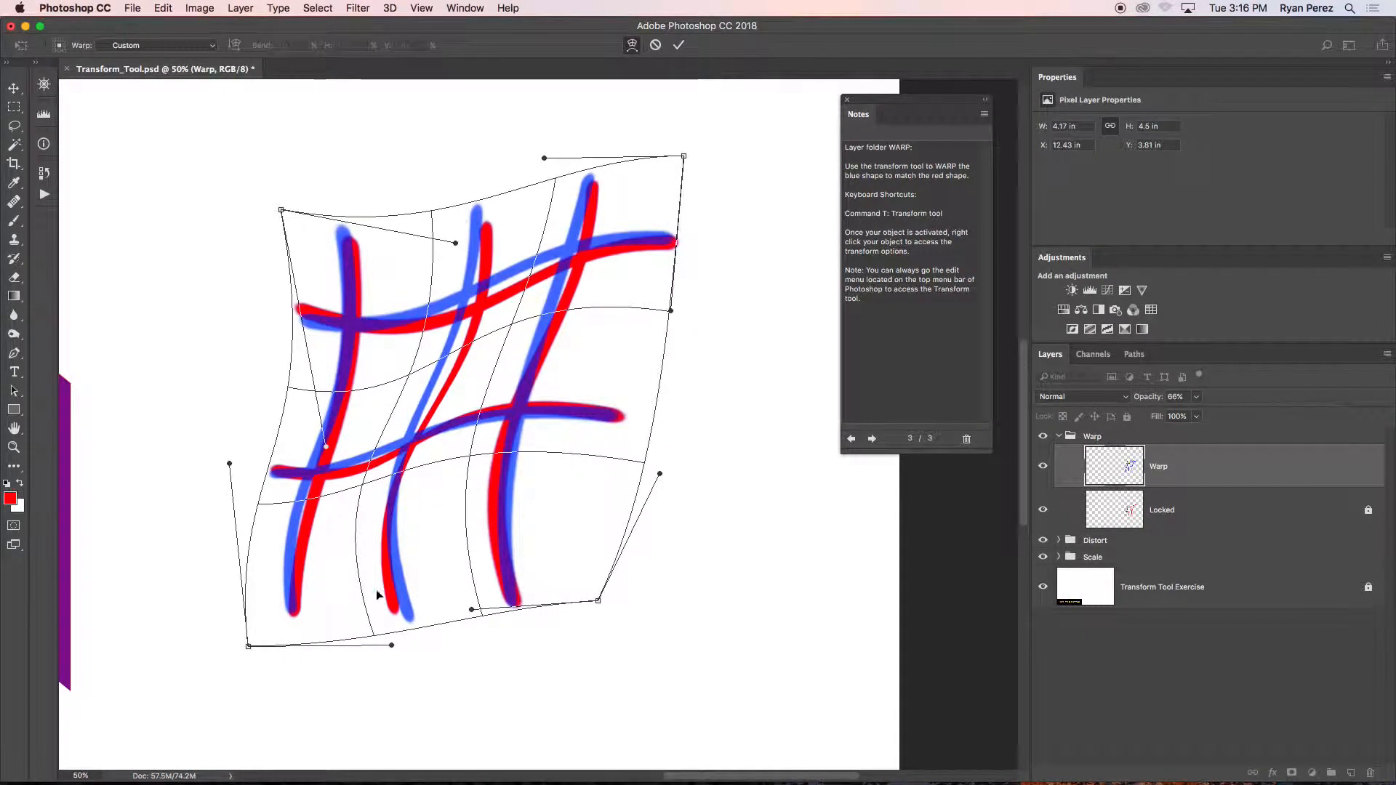
drag(394, 645, 357, 633)
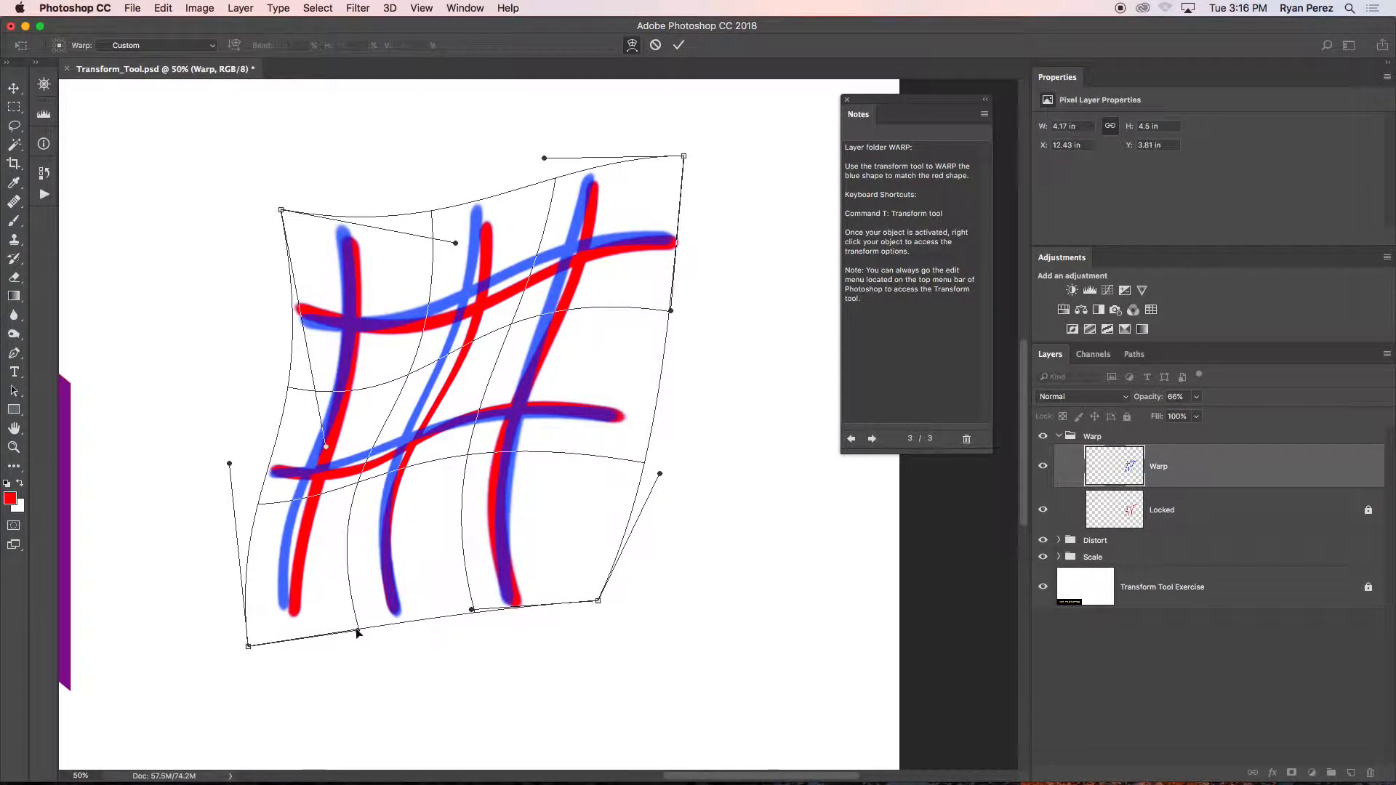
Adjust the warp mesh's lower-left corner and left side so the left vertical line follows the red one.
drag(247, 648, 266, 663)
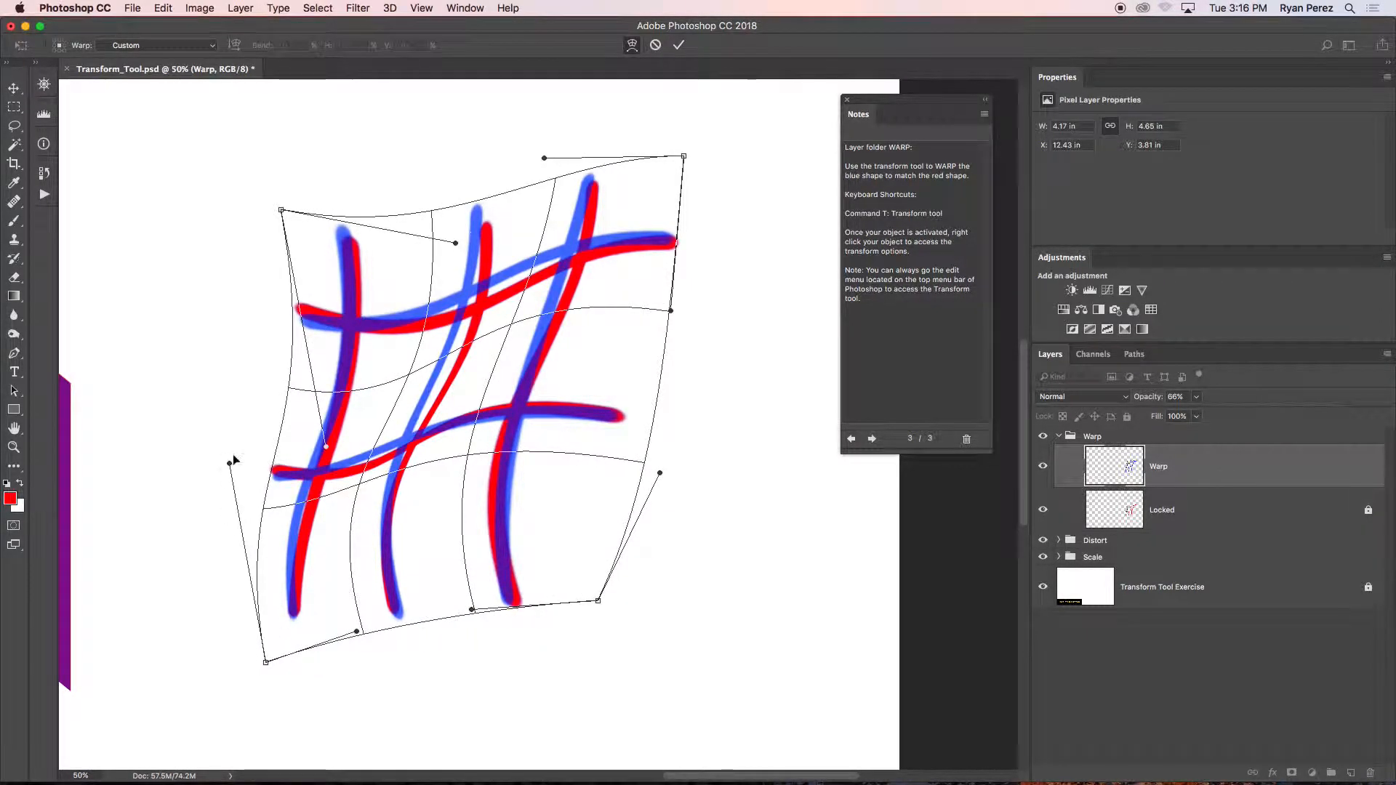
mouse_move(232, 463)
mouse_down()
mouse_move(323, 476)
mouse_move(326, 442)
mouse_move(381, 463)
mouse_up()
drag(391, 573, 385, 573)
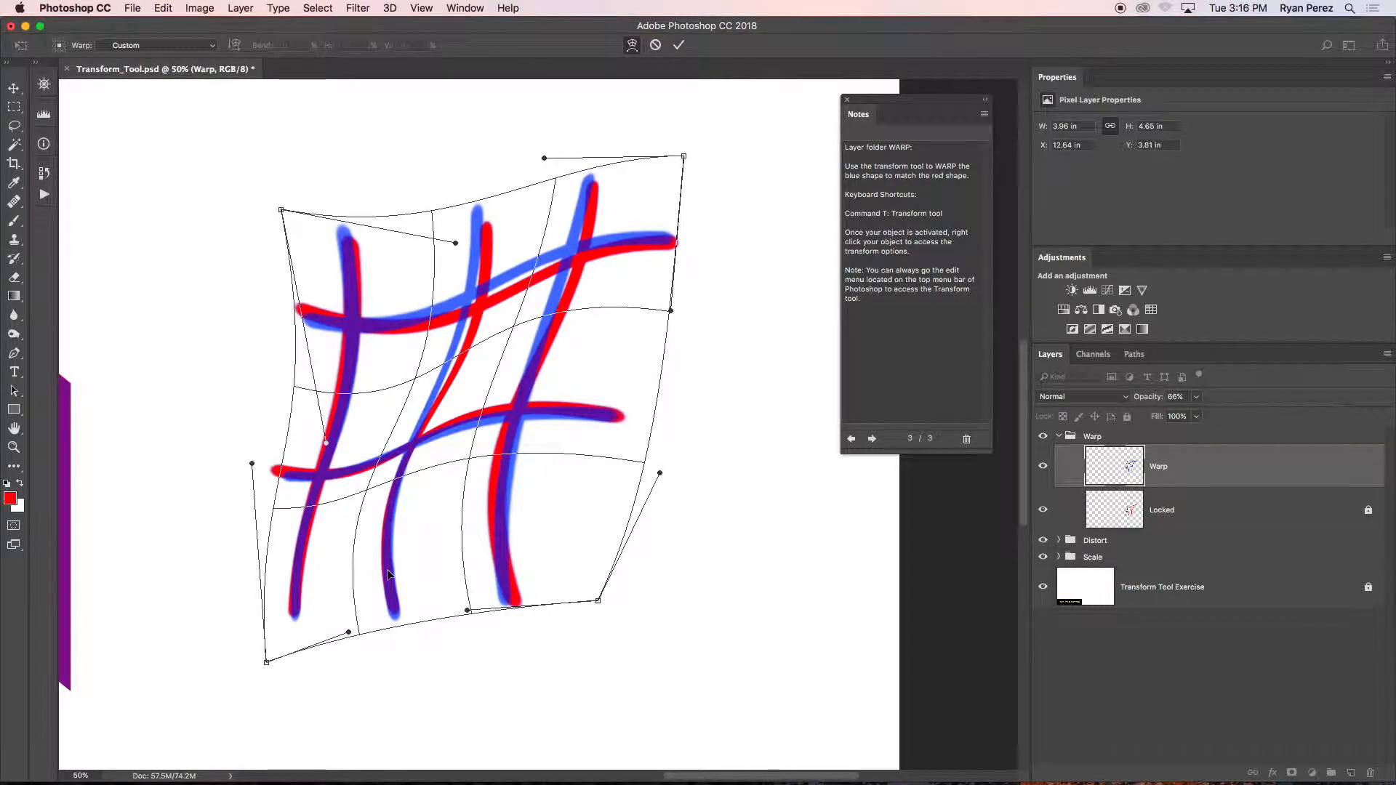
Refine the mesh's upper-left corner, left-side handles and middle so the left and middle lines follow the red curves.
drag(479, 289, 495, 299)
drag(282, 211, 283, 219)
mouse_move(324, 443)
mouse_down()
mouse_move(294, 380)
mouse_move(300, 396)
mouse_up()
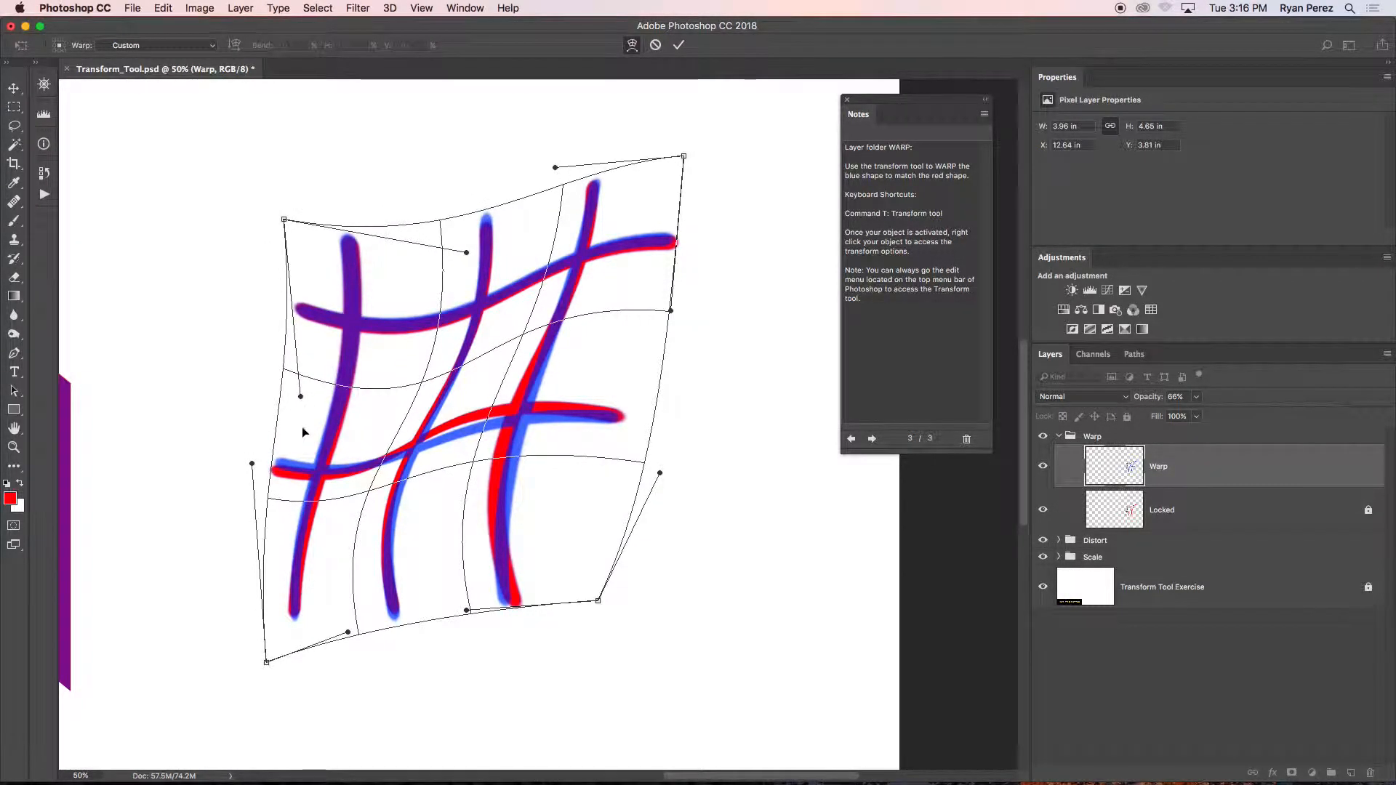
drag(246, 460, 247, 485)
drag(346, 632, 349, 624)
drag(369, 493, 468, 456)
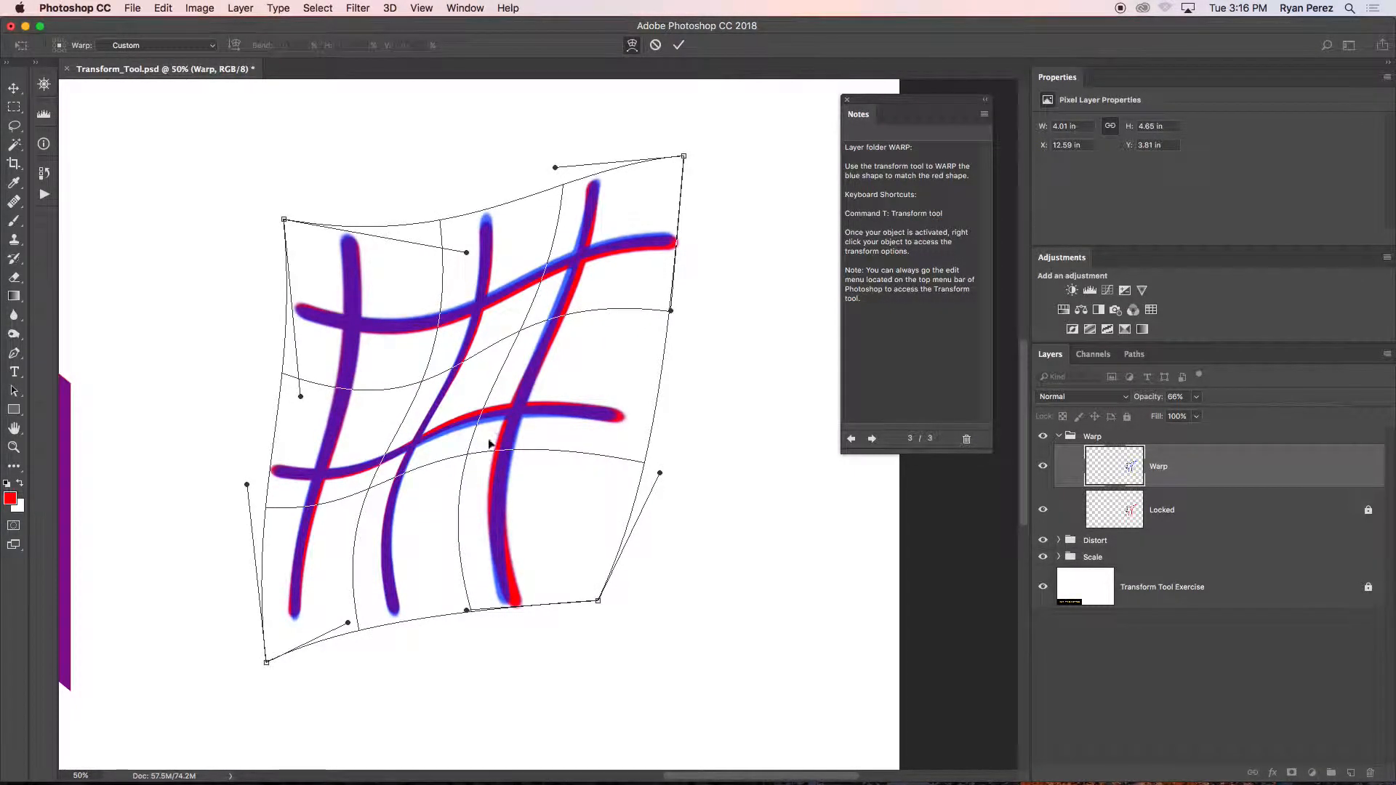
Adjust the mesh's upper-right corner and top-edge handles to align the right vertical line's upper end with the red line.
drag(556, 167, 559, 173)
drag(683, 163, 693, 168)
drag(465, 254, 462, 264)
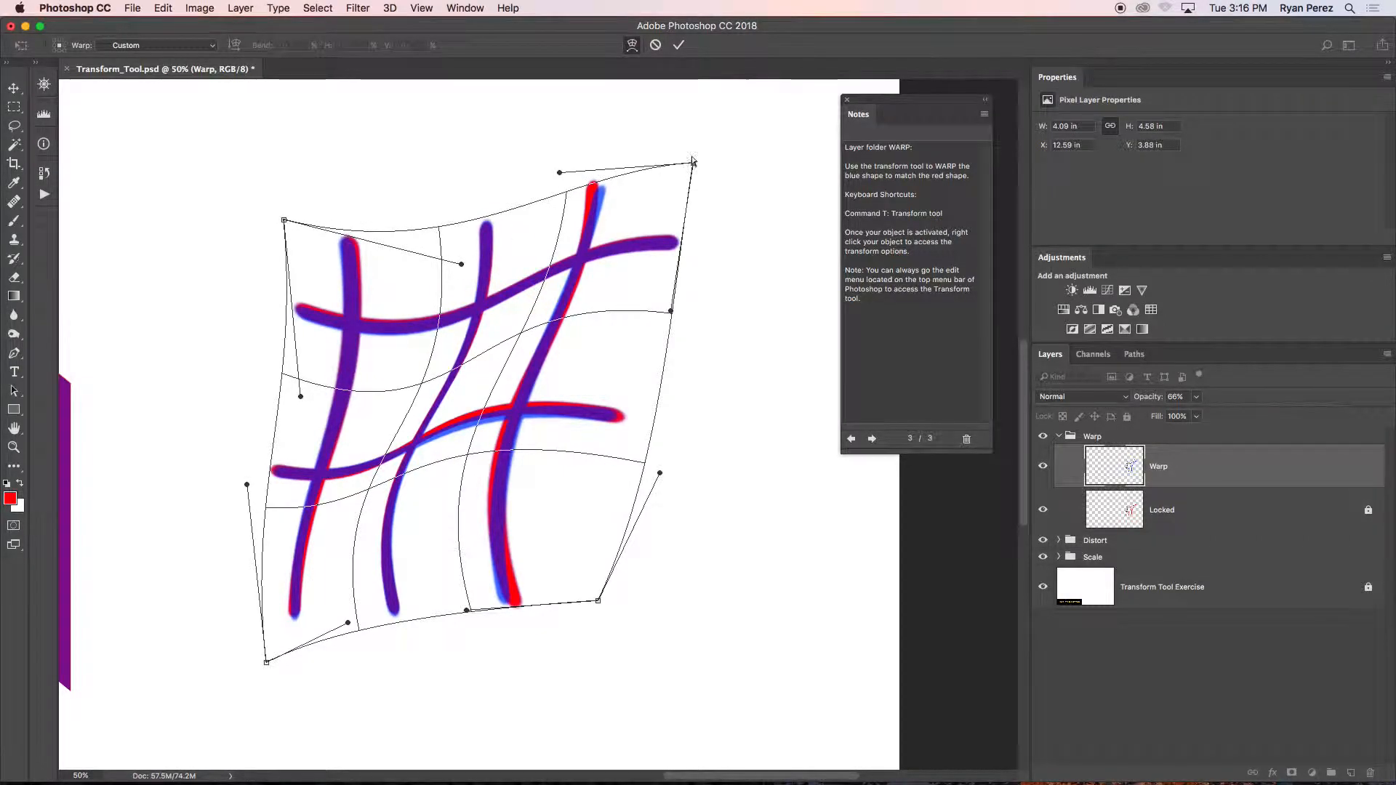
drag(558, 172, 546, 167)
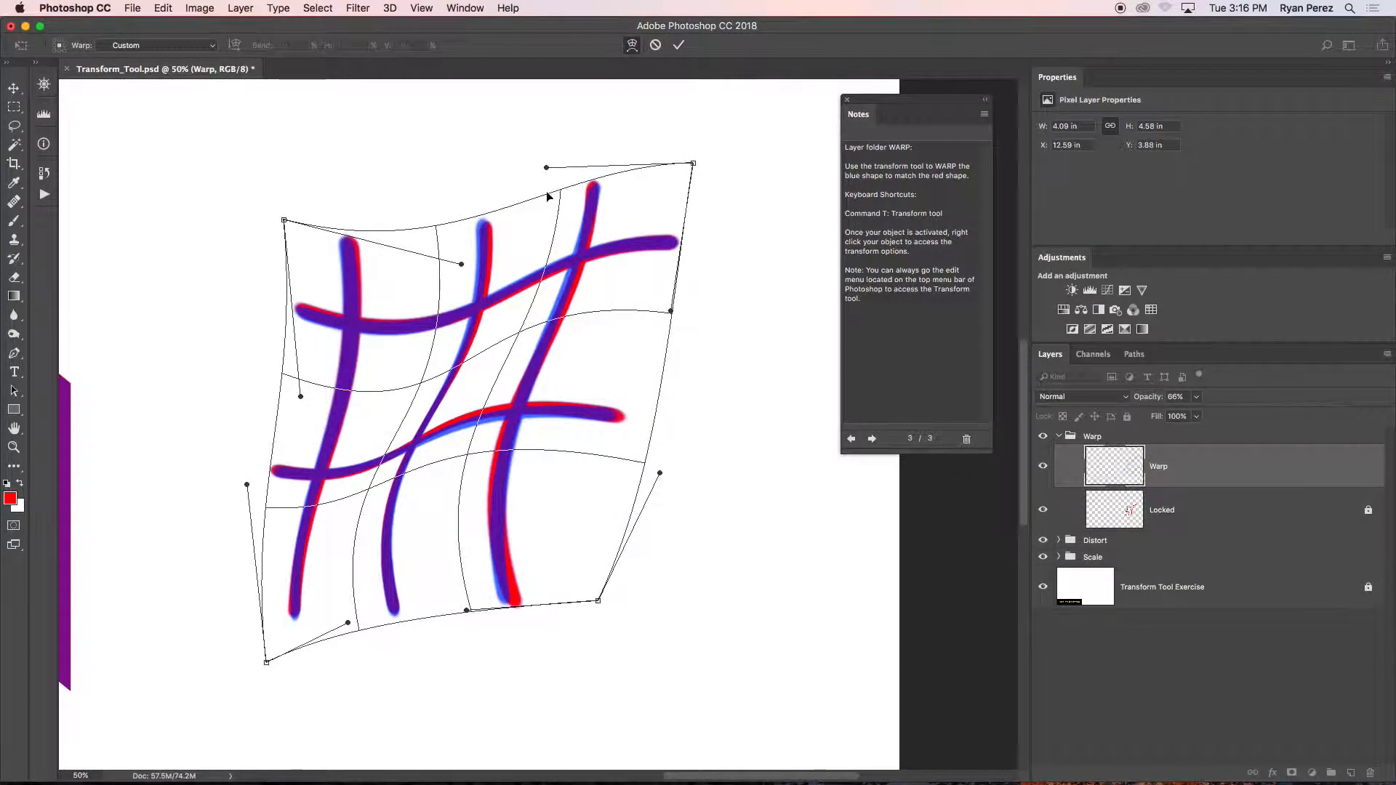
Fine-tune the mesh's center and top-edge handles to align the middle and right vertical lines with the red ones.
drag(515, 333, 523, 333)
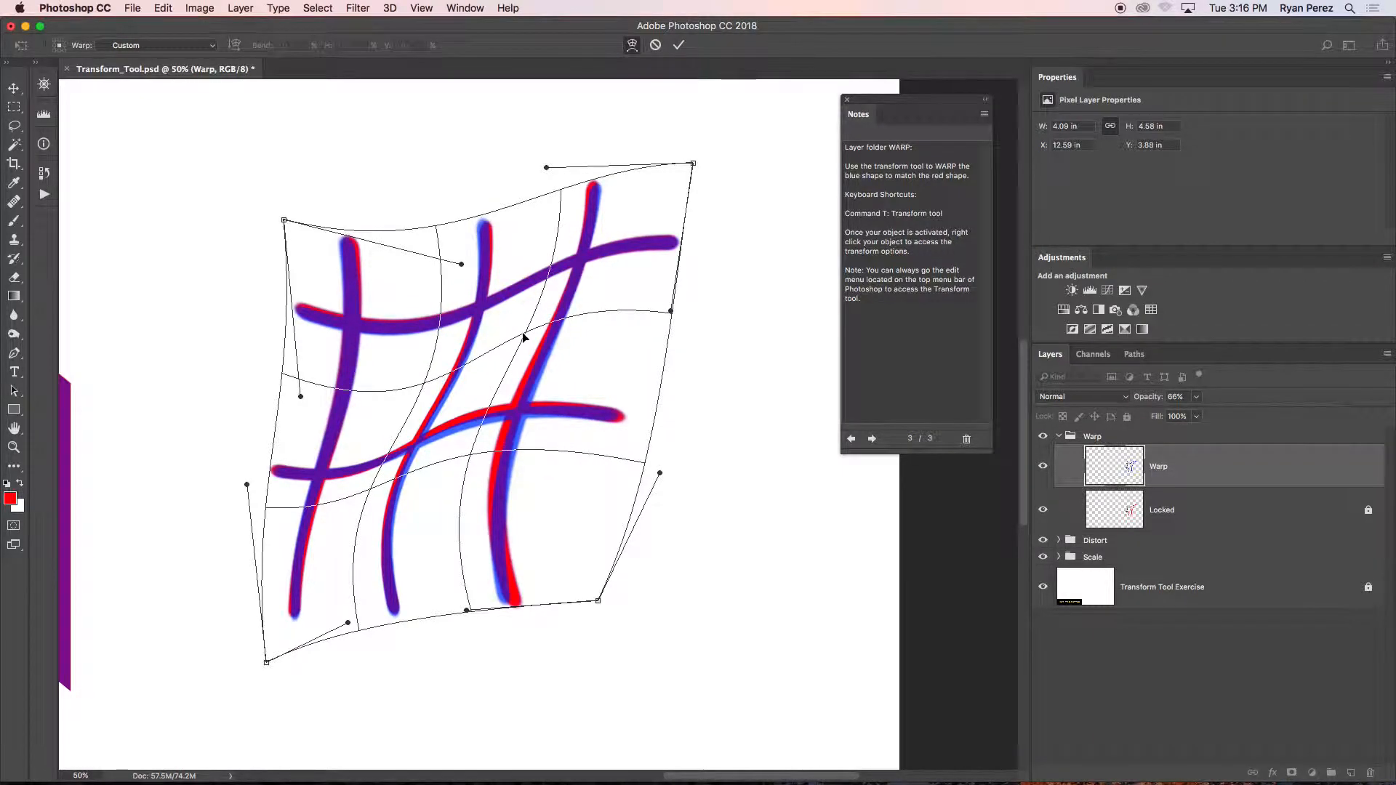
drag(546, 167, 538, 163)
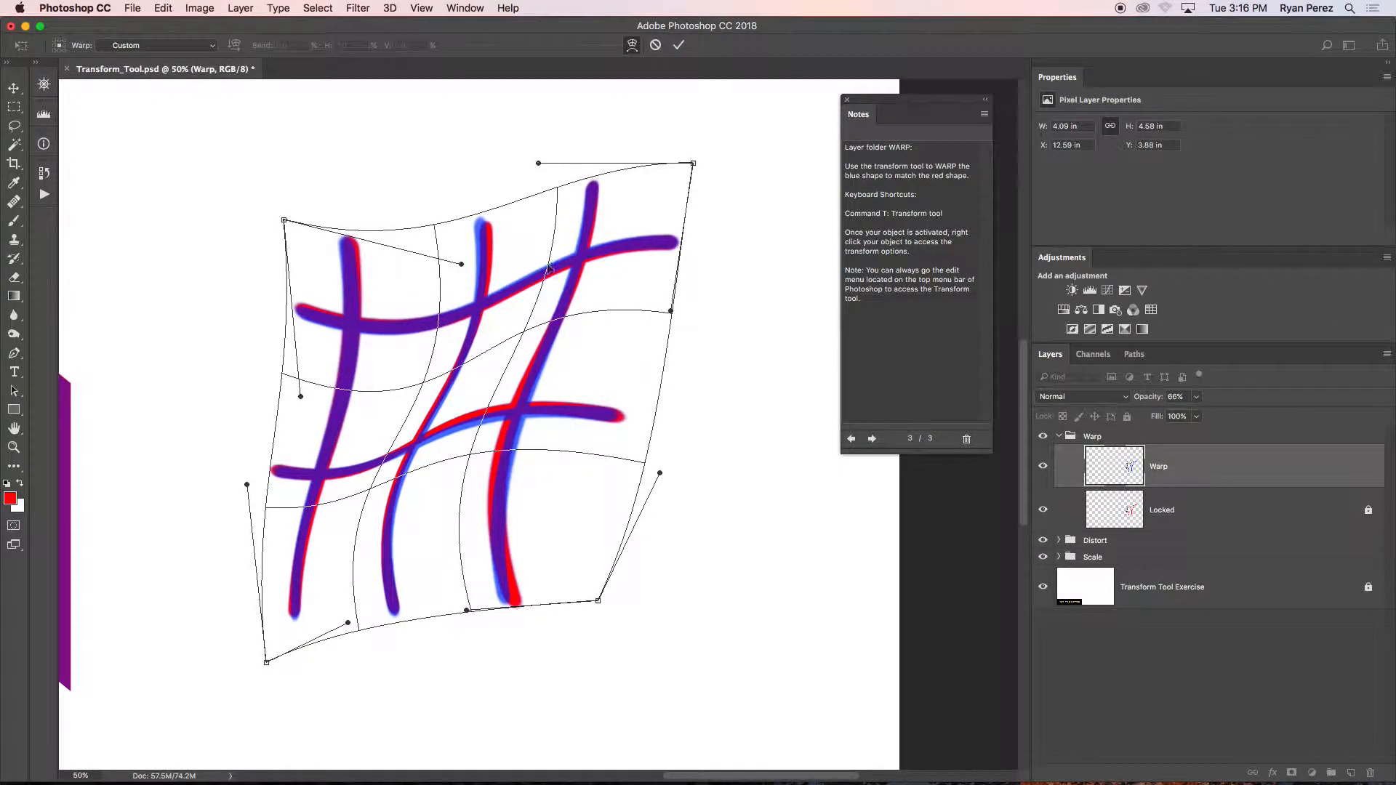
drag(519, 332, 522, 334)
drag(461, 263, 473, 273)
drag(469, 366, 461, 365)
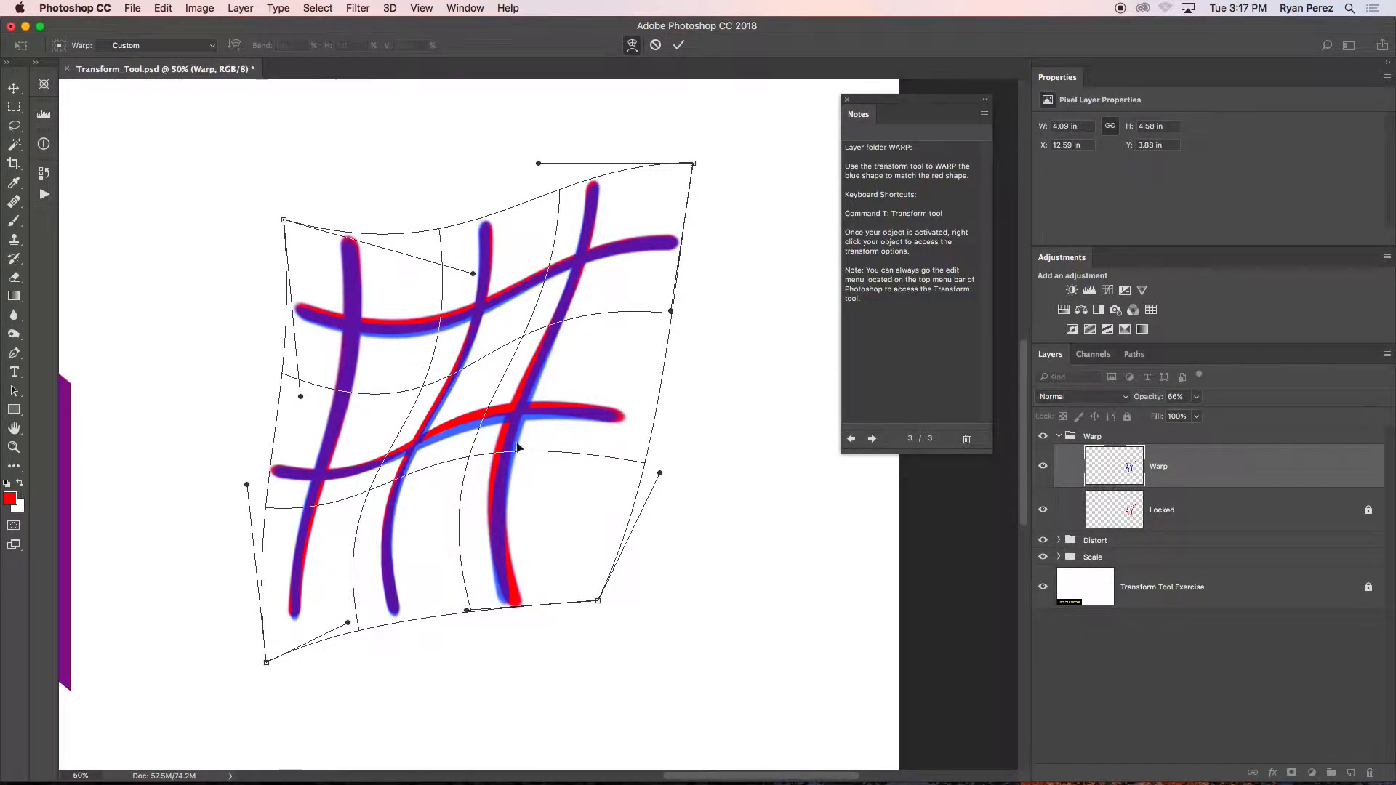
Adjust the mesh's lower-right handles and interior so the right vertical line's lower half follows the red line.
drag(513, 413, 512, 408)
drag(659, 469, 673, 478)
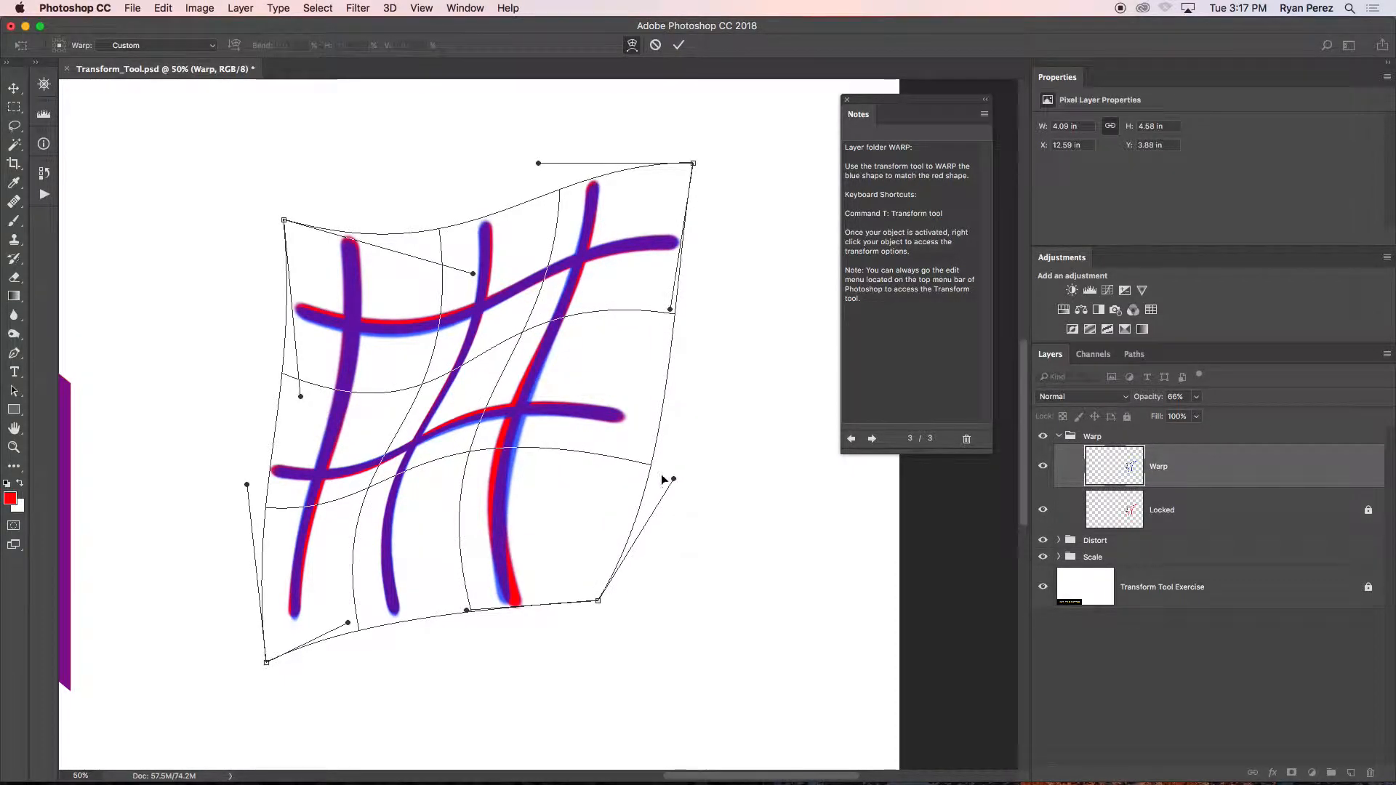
drag(481, 612, 486, 612)
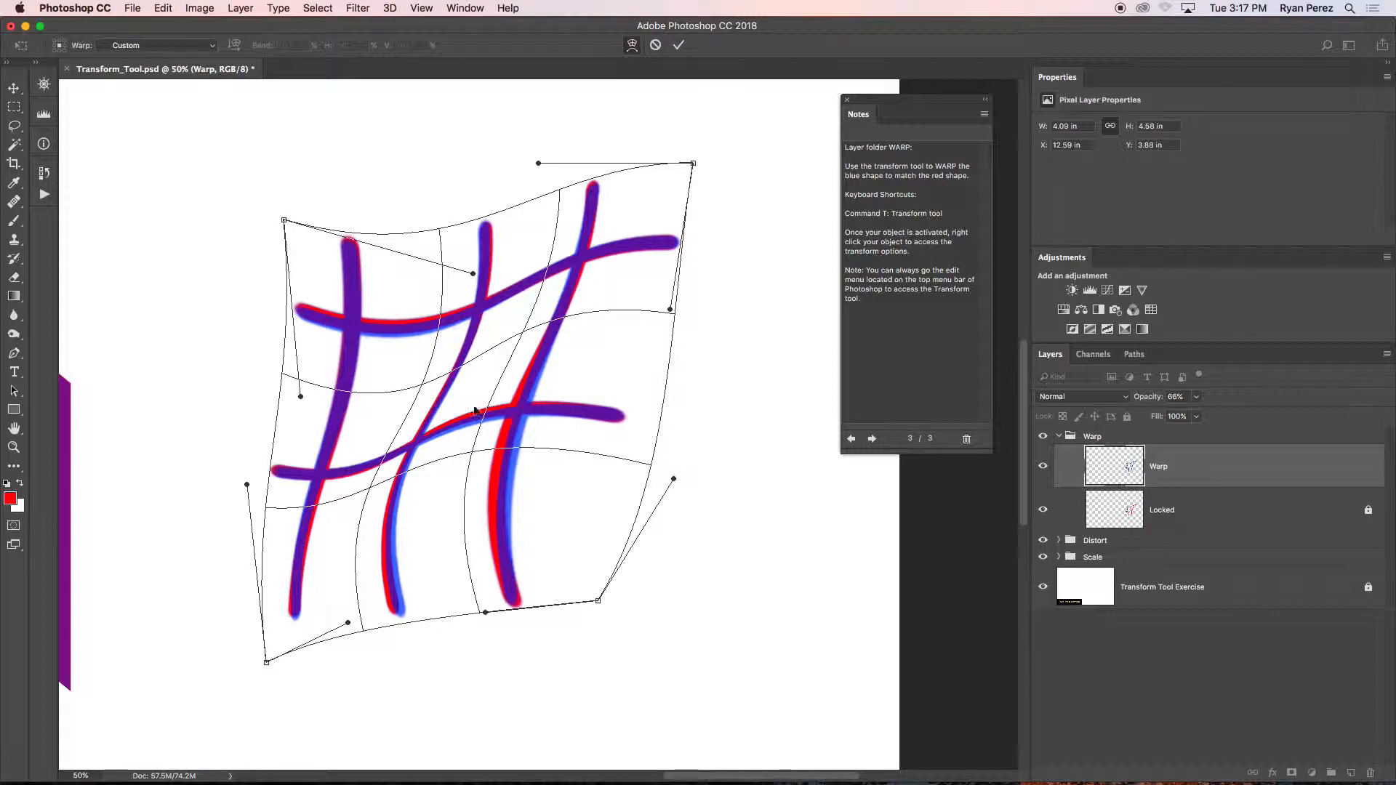
drag(472, 448, 464, 443)
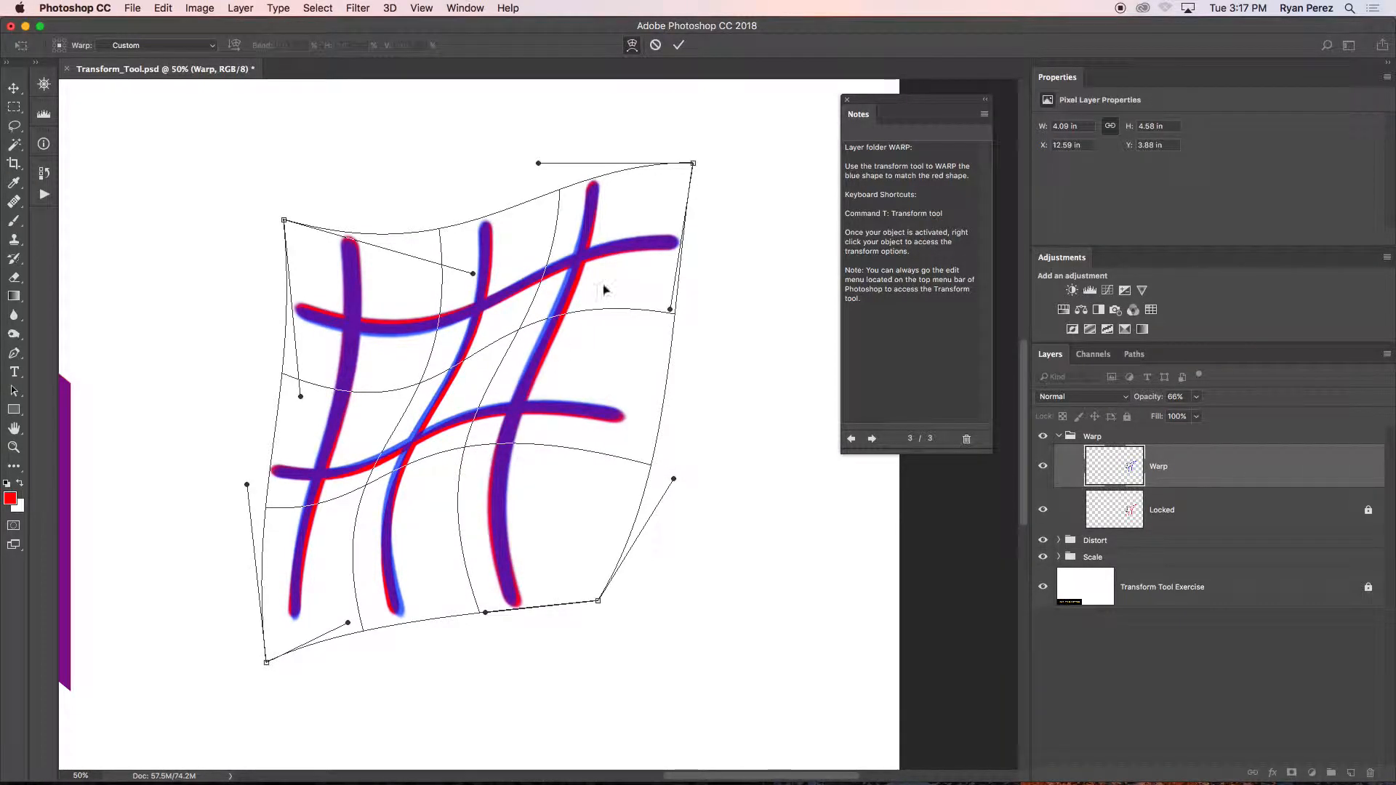
Nudge the mesh's top-edge handle and upper interior so the upper horizontal line and its crossings match the red lines.
drag(603, 254, 605, 257)
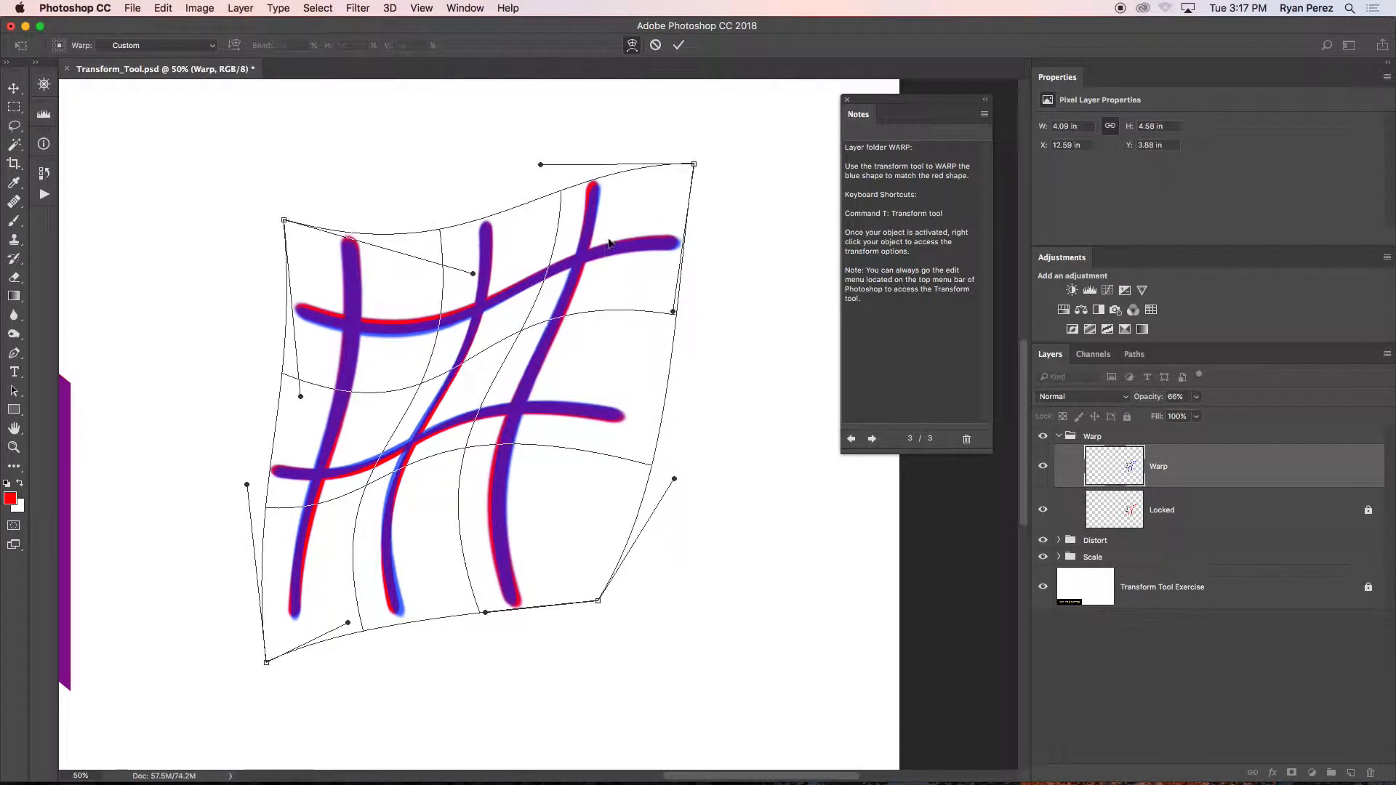
drag(538, 166, 537, 158)
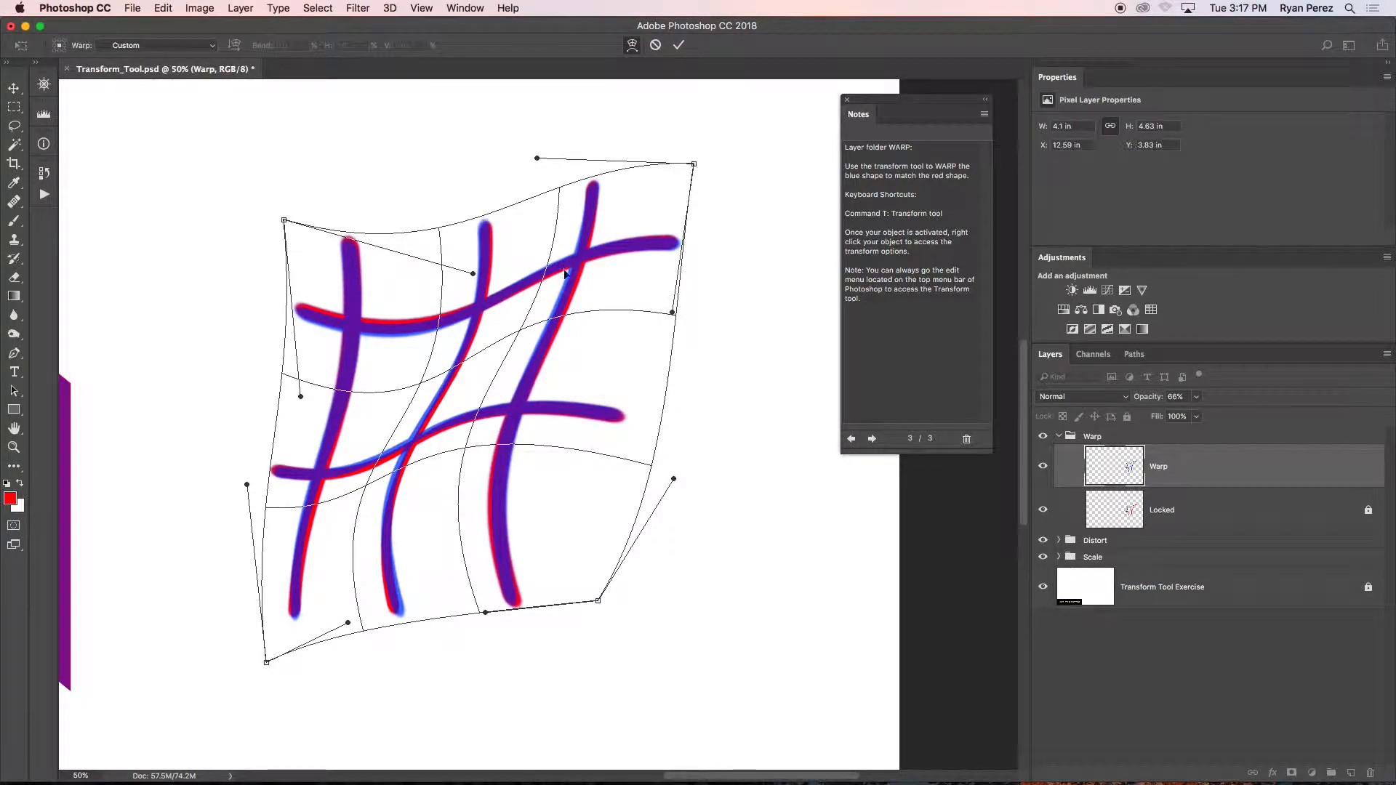
drag(516, 332, 520, 332)
drag(351, 325, 349, 321)
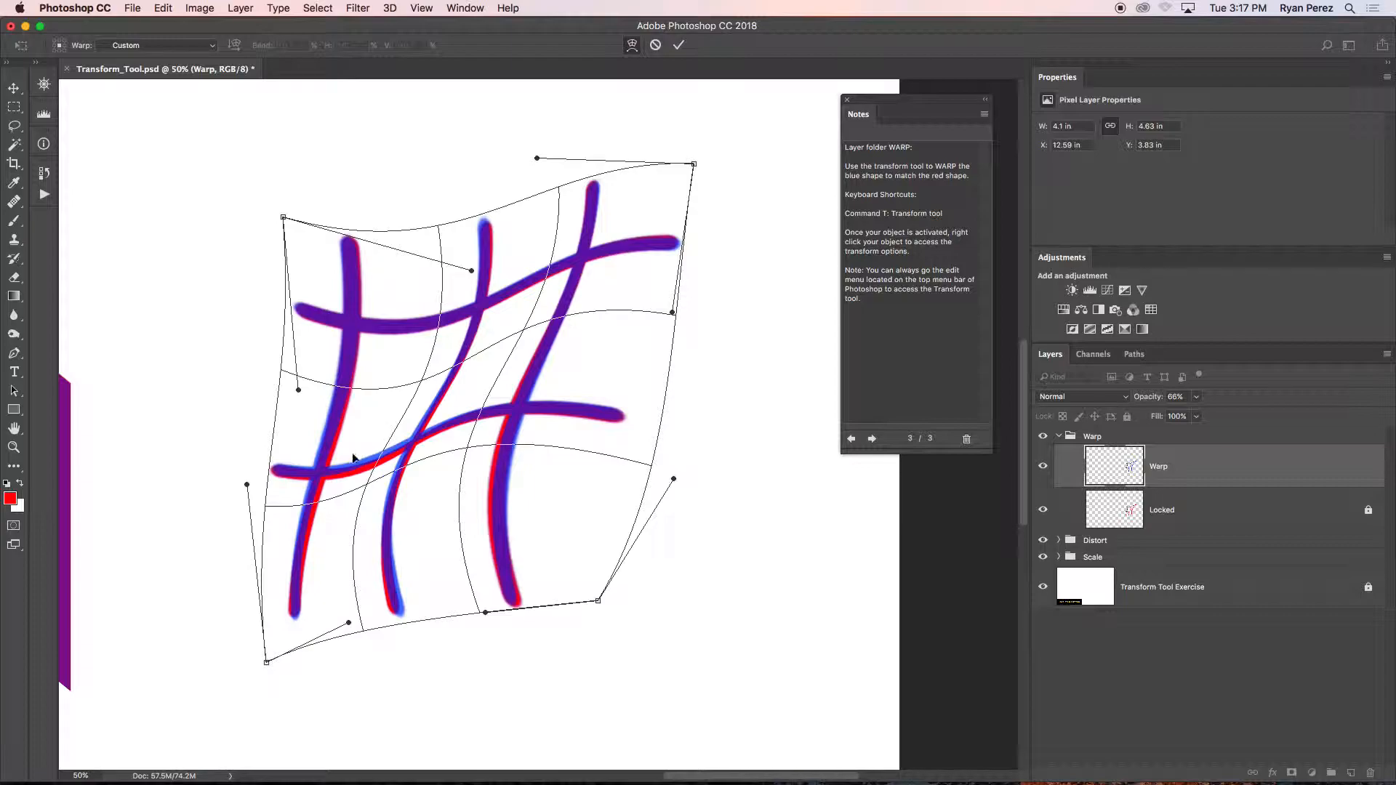
Fine-tune the mesh's bottom edge, lower-left corner, left interior and top edge to align the left and middle vertical lines with the red ones.
drag(364, 630, 356, 627)
drag(267, 661, 270, 659)
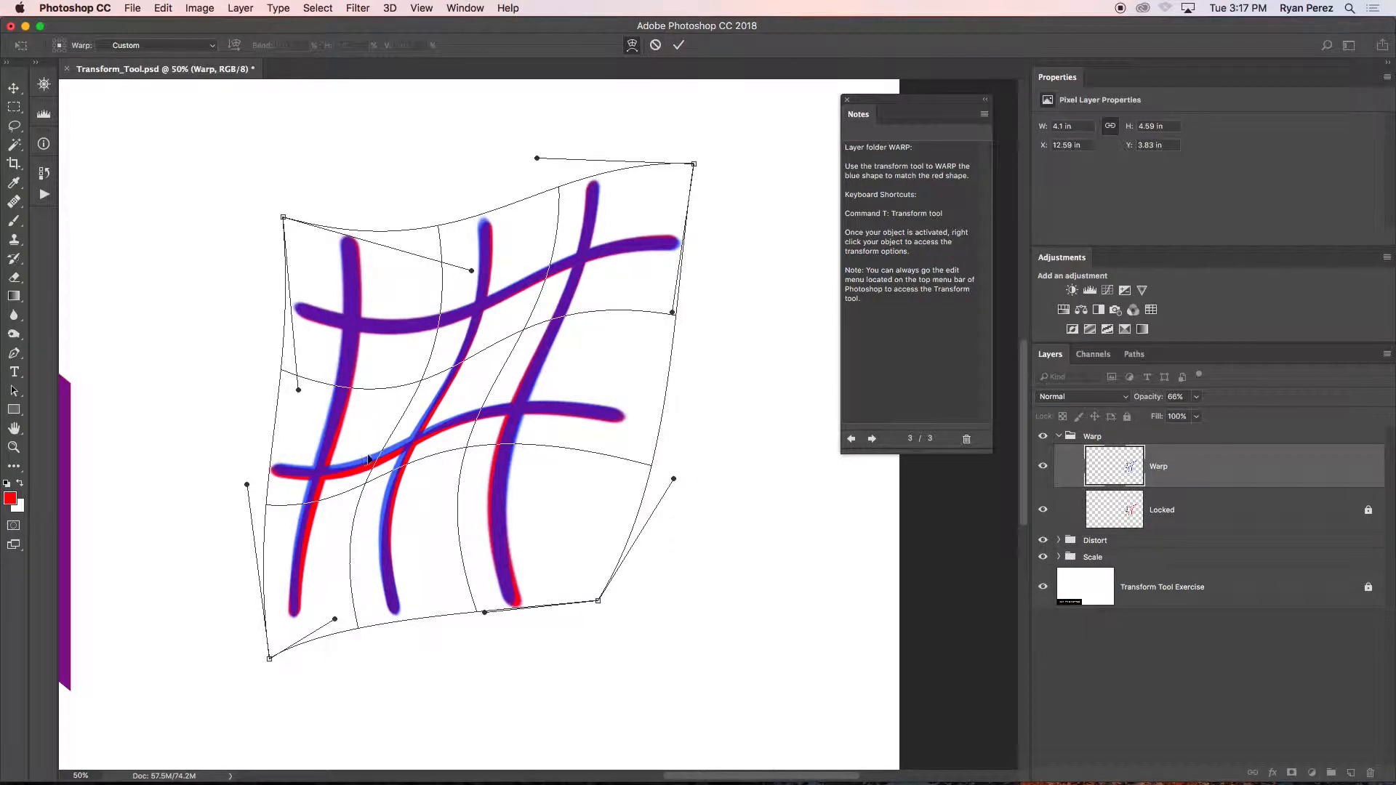
drag(372, 383, 374, 382)
drag(365, 485, 364, 485)
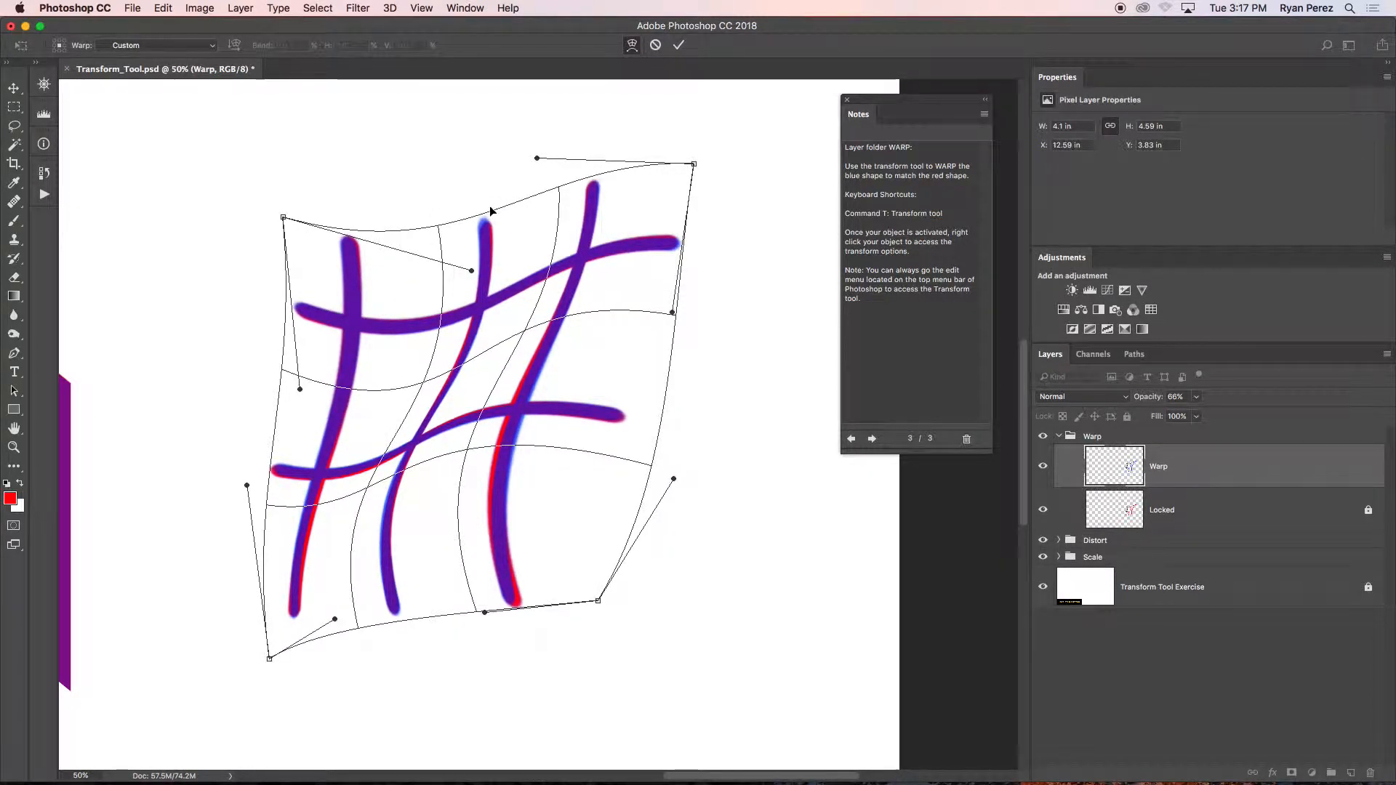
drag(484, 216, 485, 215)
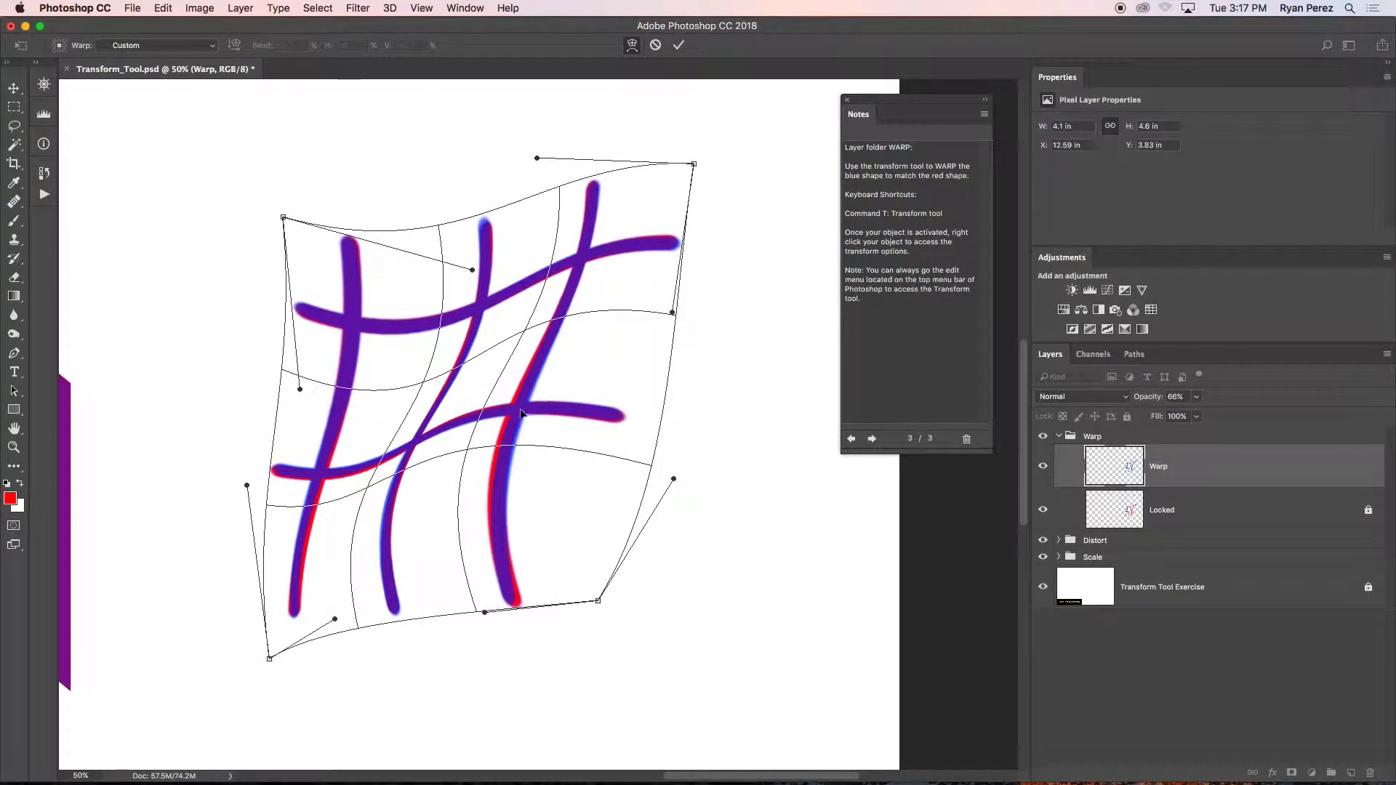
Refine the mesh's right side and bottom-edge handle to match the right vertical line's lower part, and apply the warp.
drag(658, 419, 651, 416)
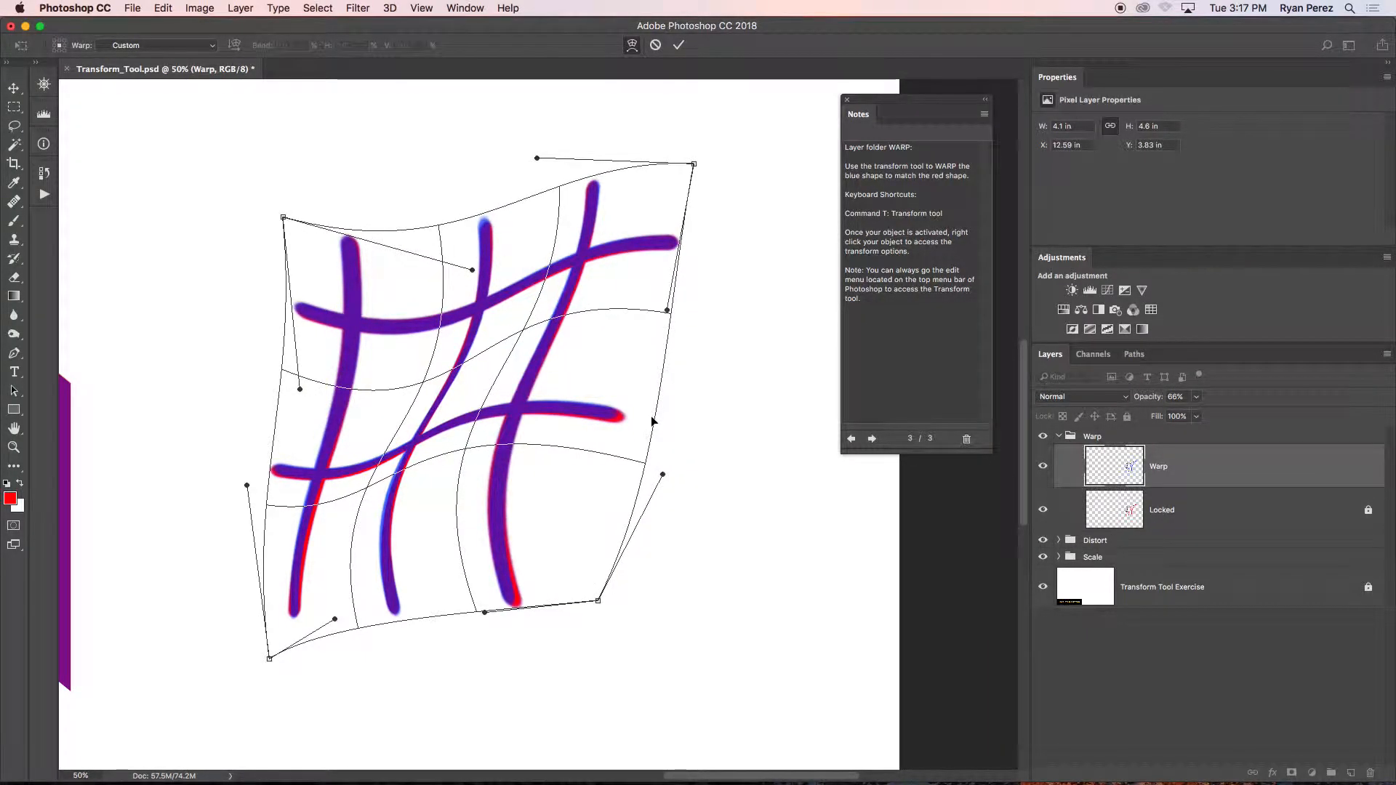
drag(664, 472, 677, 482)
drag(462, 446, 461, 445)
drag(484, 613, 494, 618)
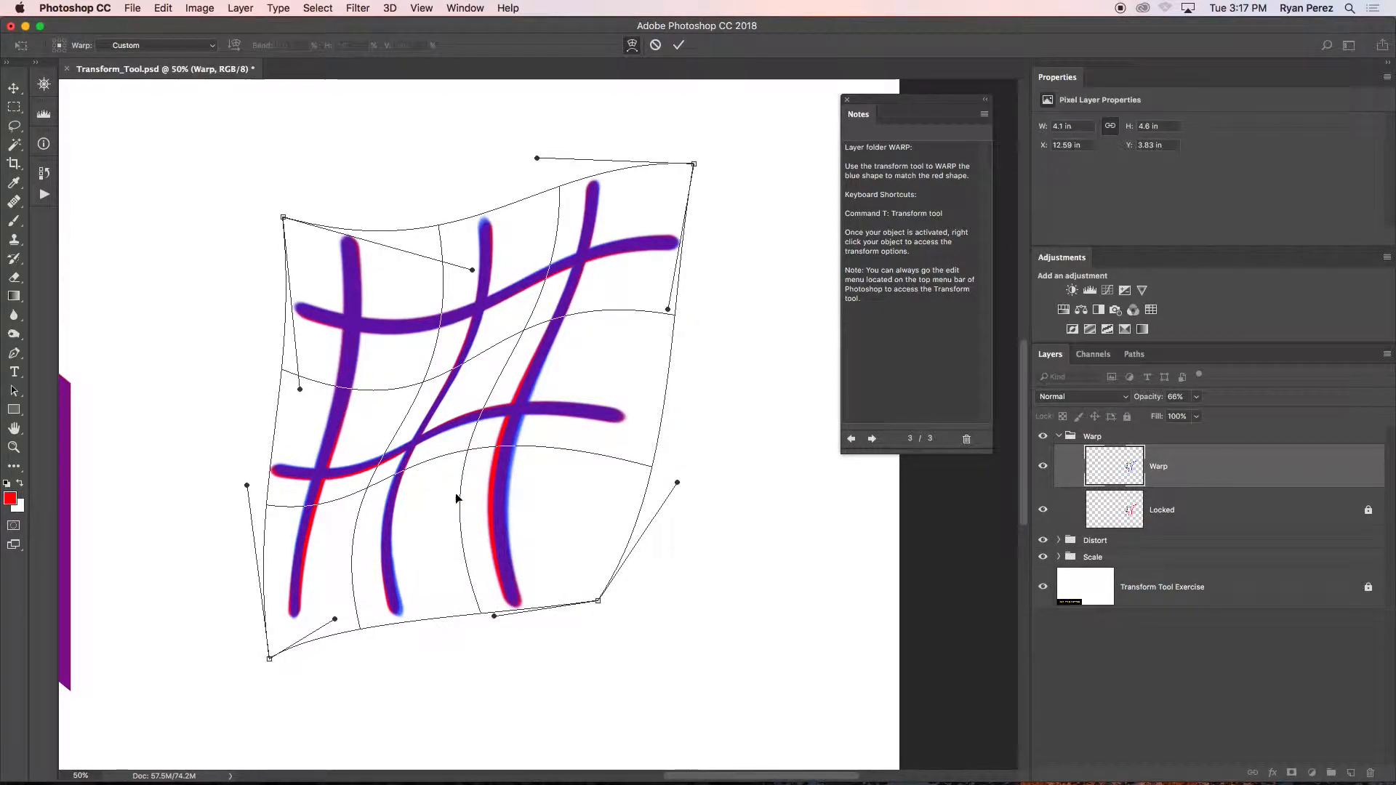
drag(456, 495, 453, 491)
drag(493, 616, 494, 618)
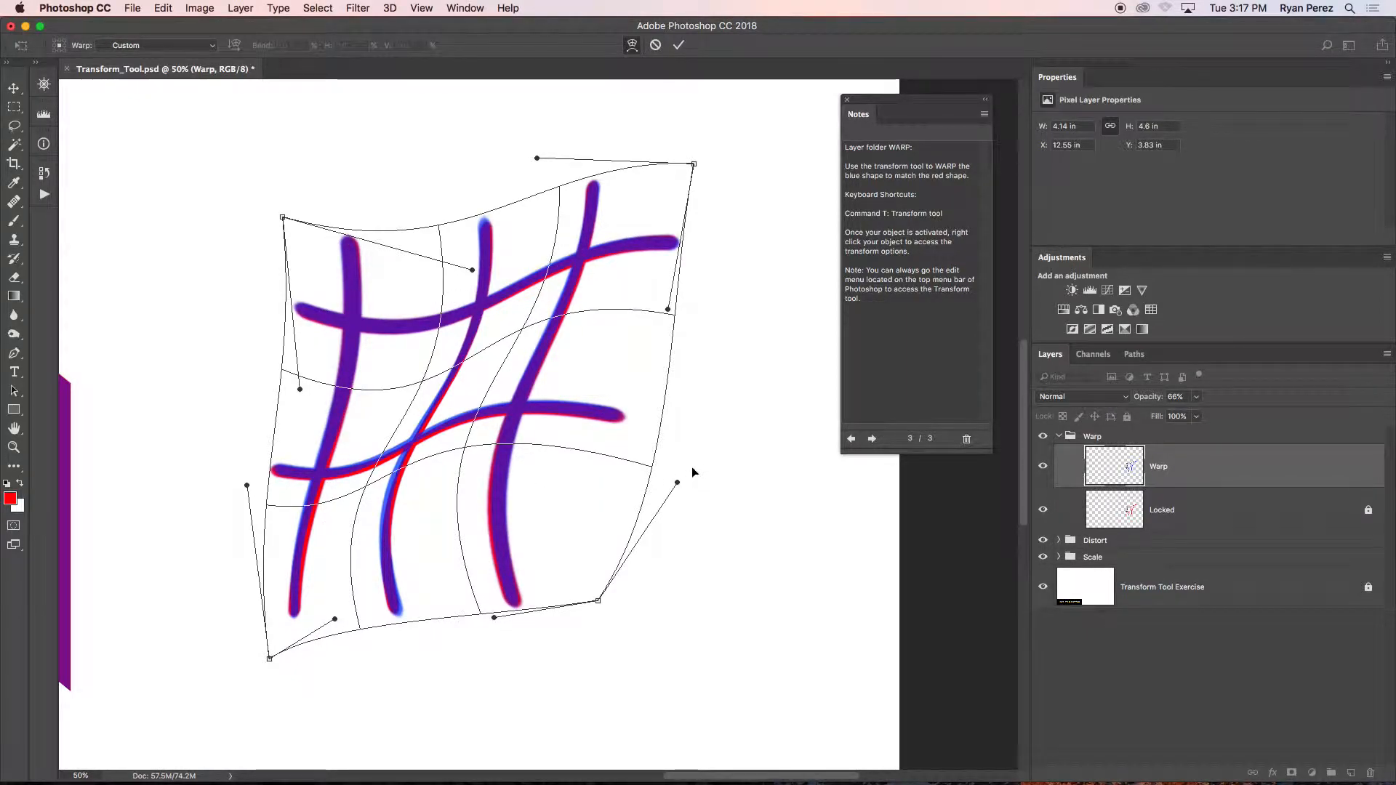
key(Return)
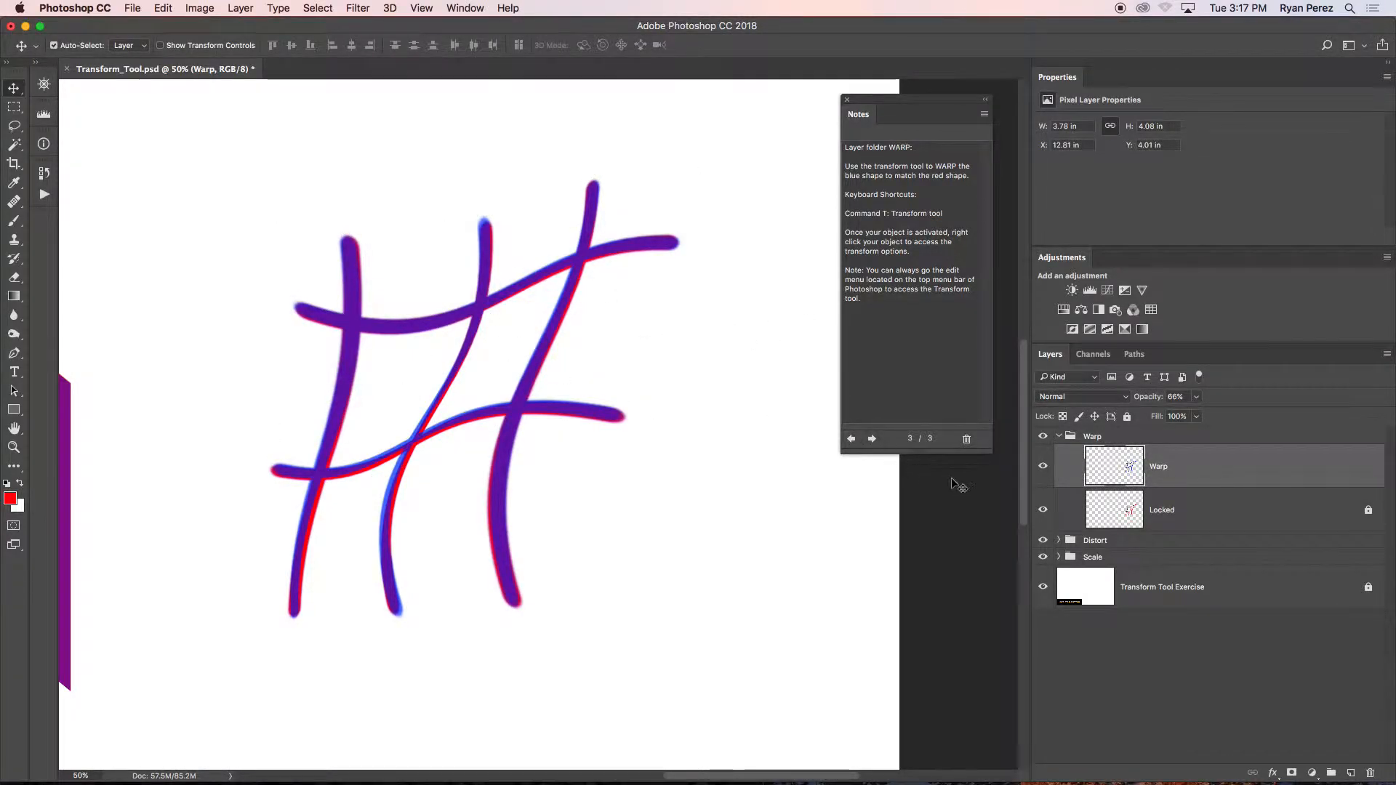
Collapse the Warp layer group and bring all three exercise shapes into view.
click(1055, 438)
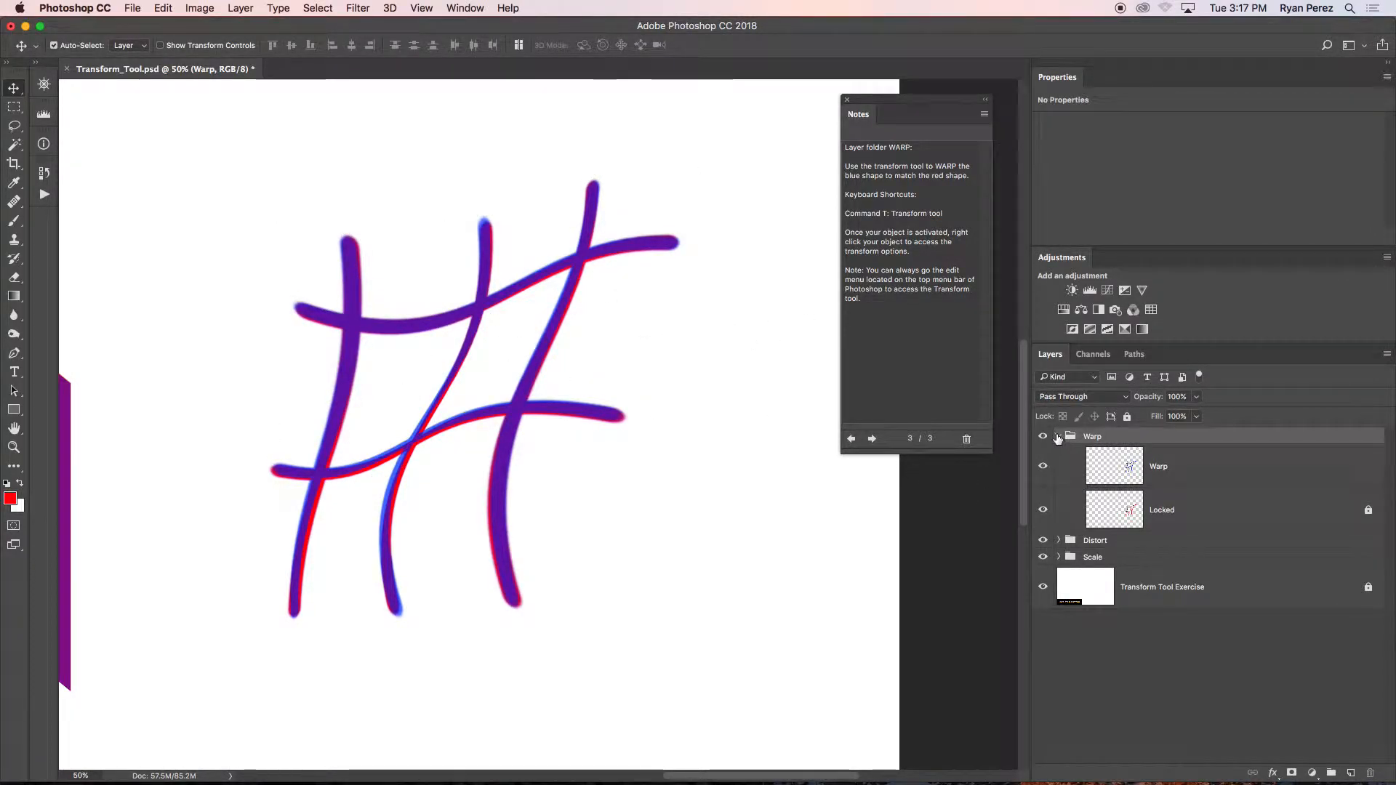
click(1057, 437)
key(super+minus)
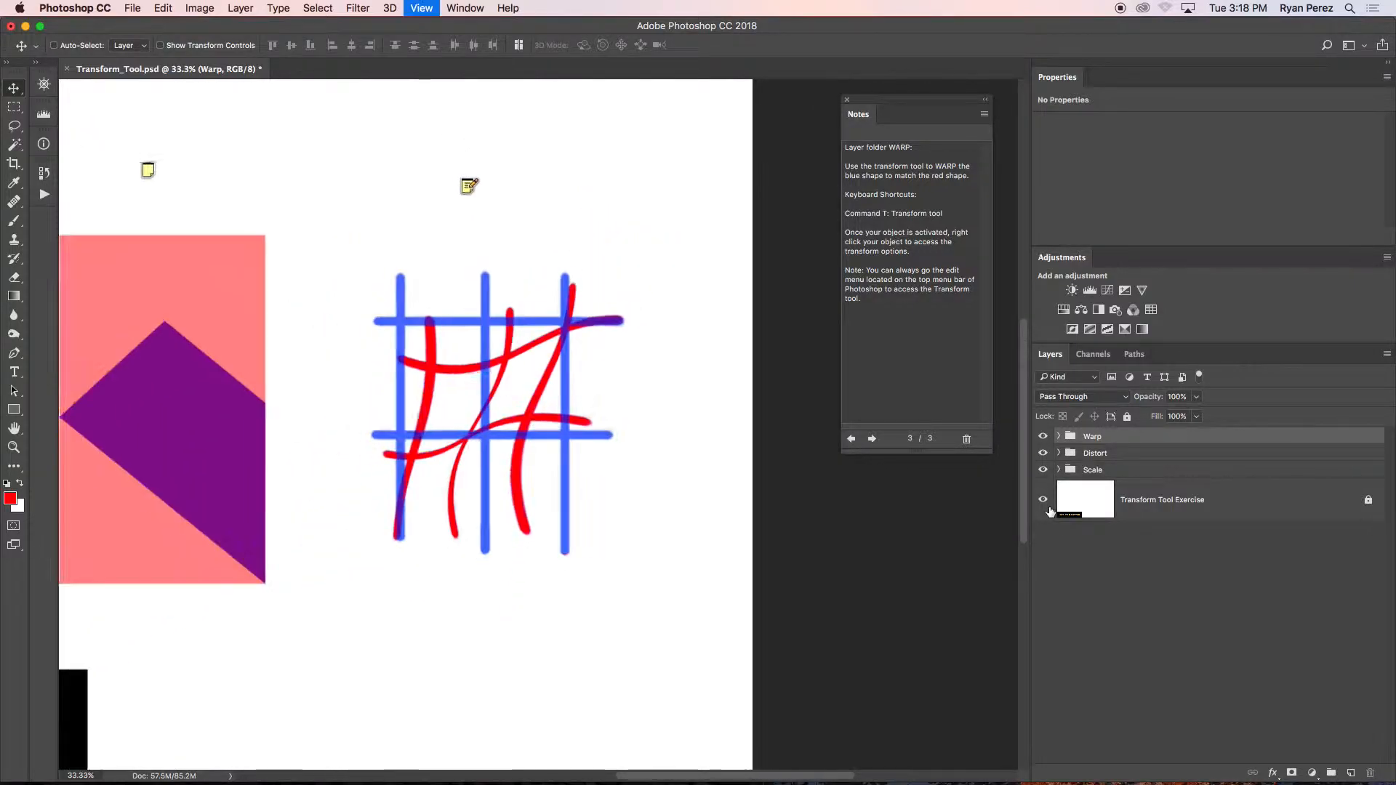
drag(298, 473, 550, 491)
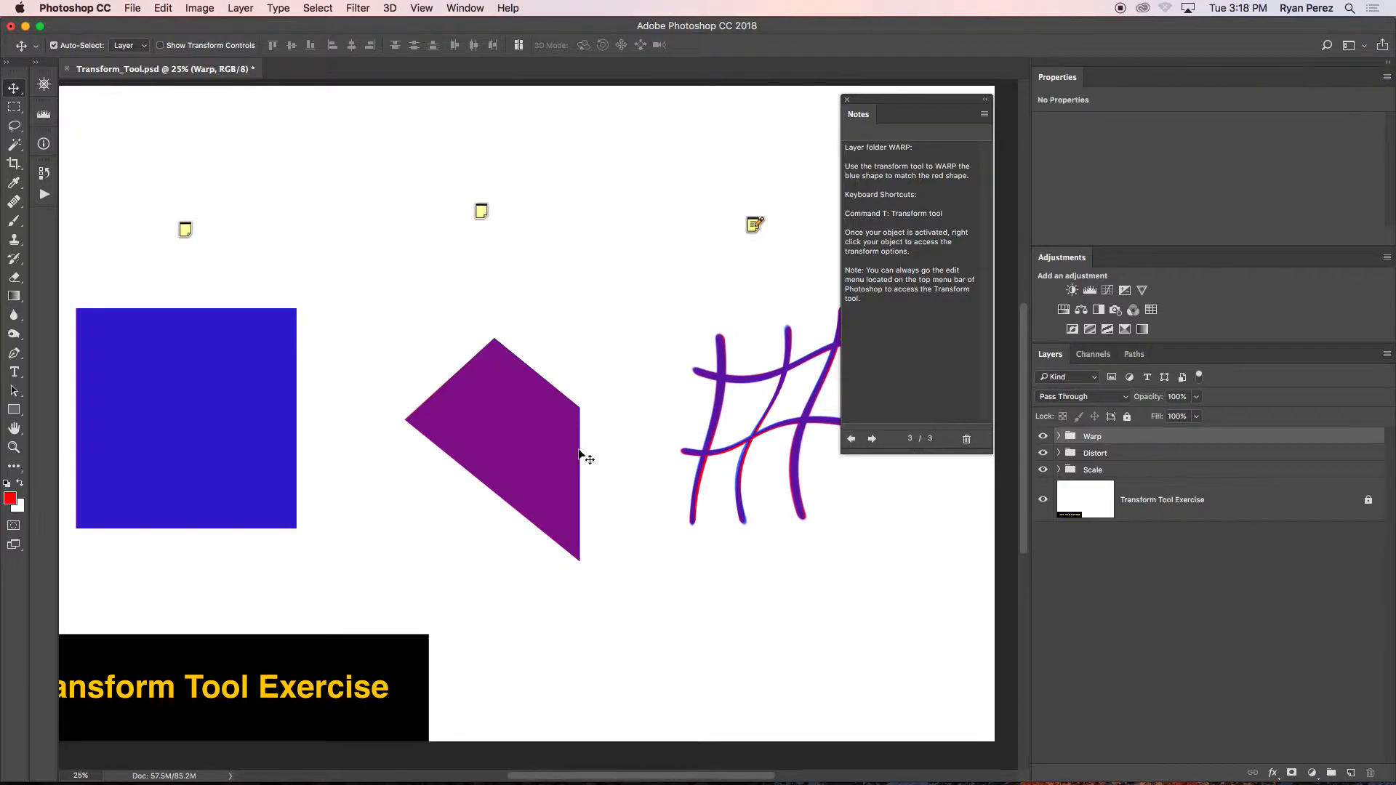
click(159, 8)
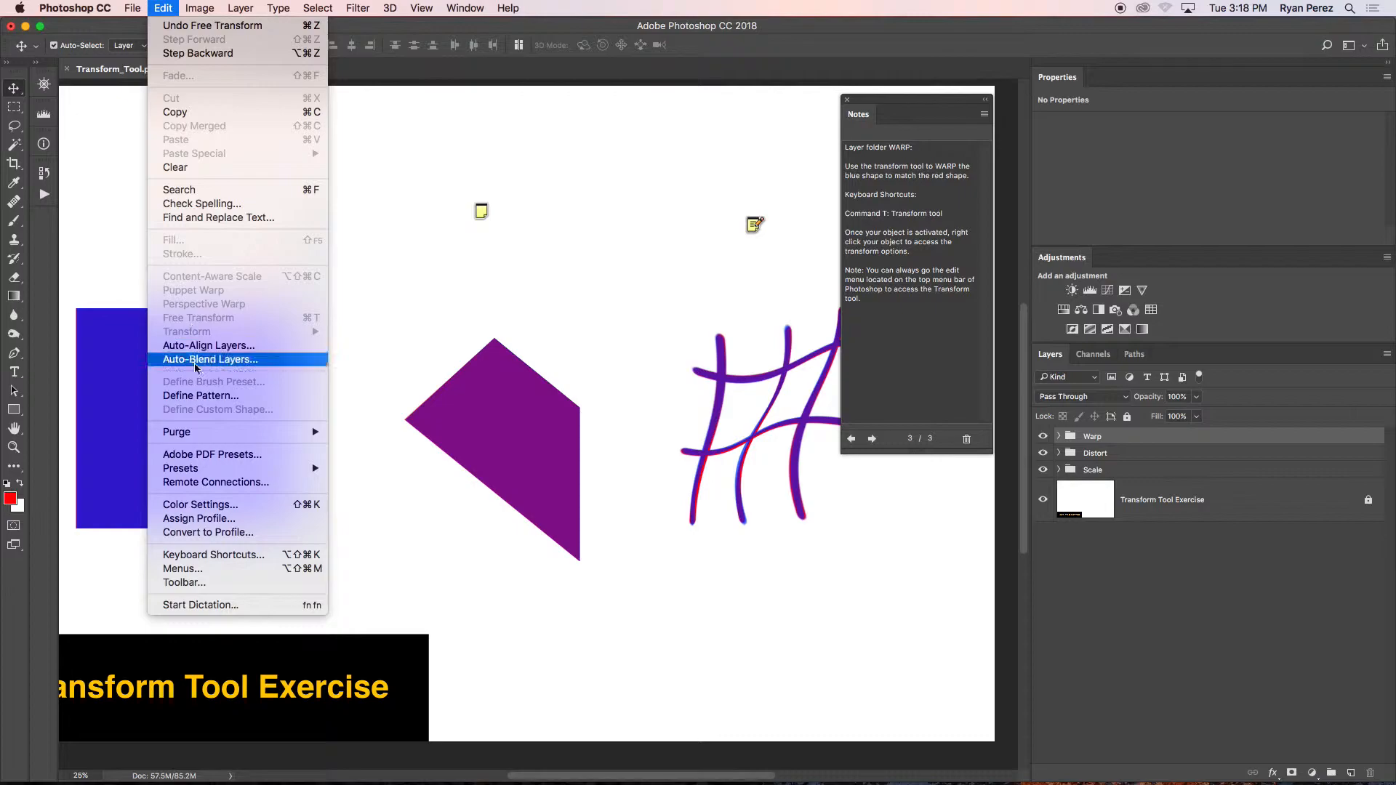
mouse_move(207, 466)
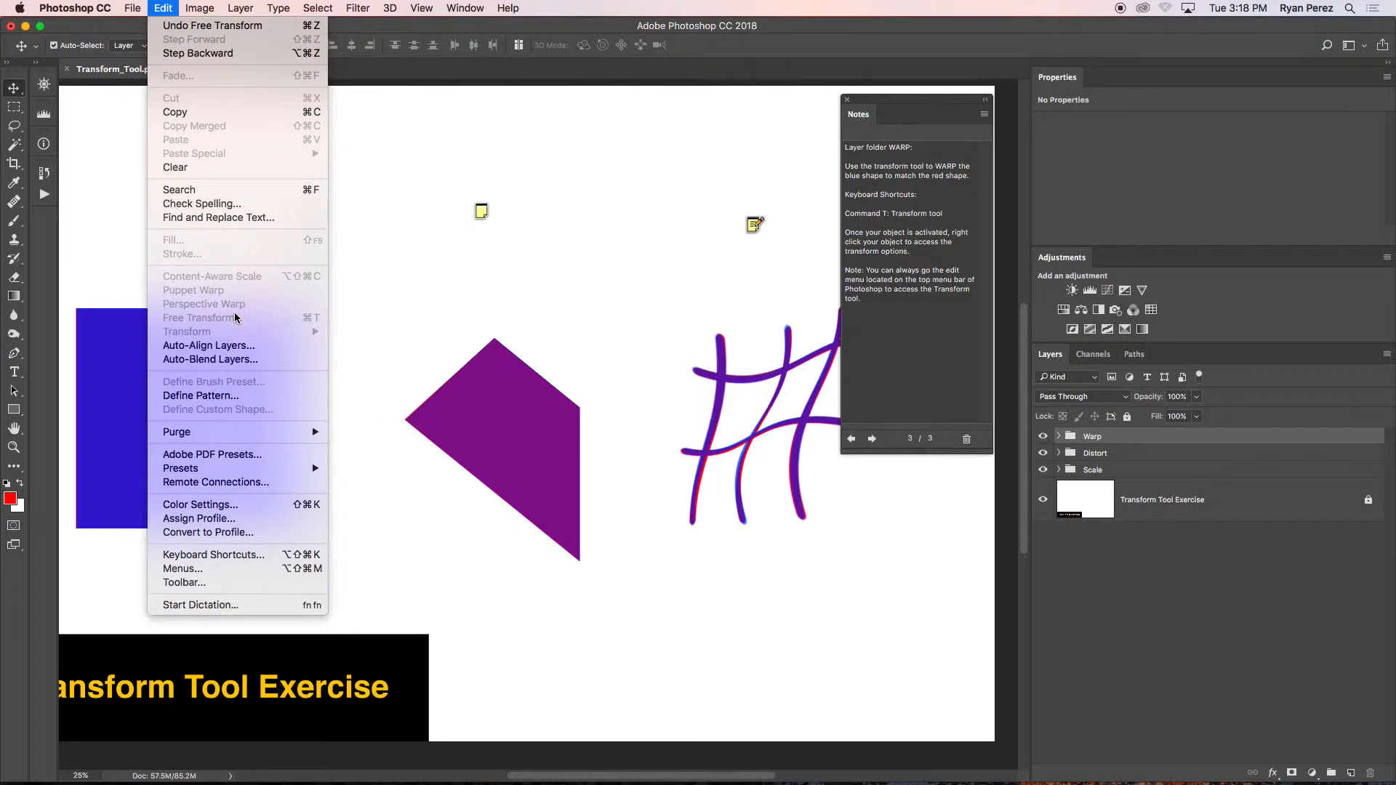
click(597, 436)
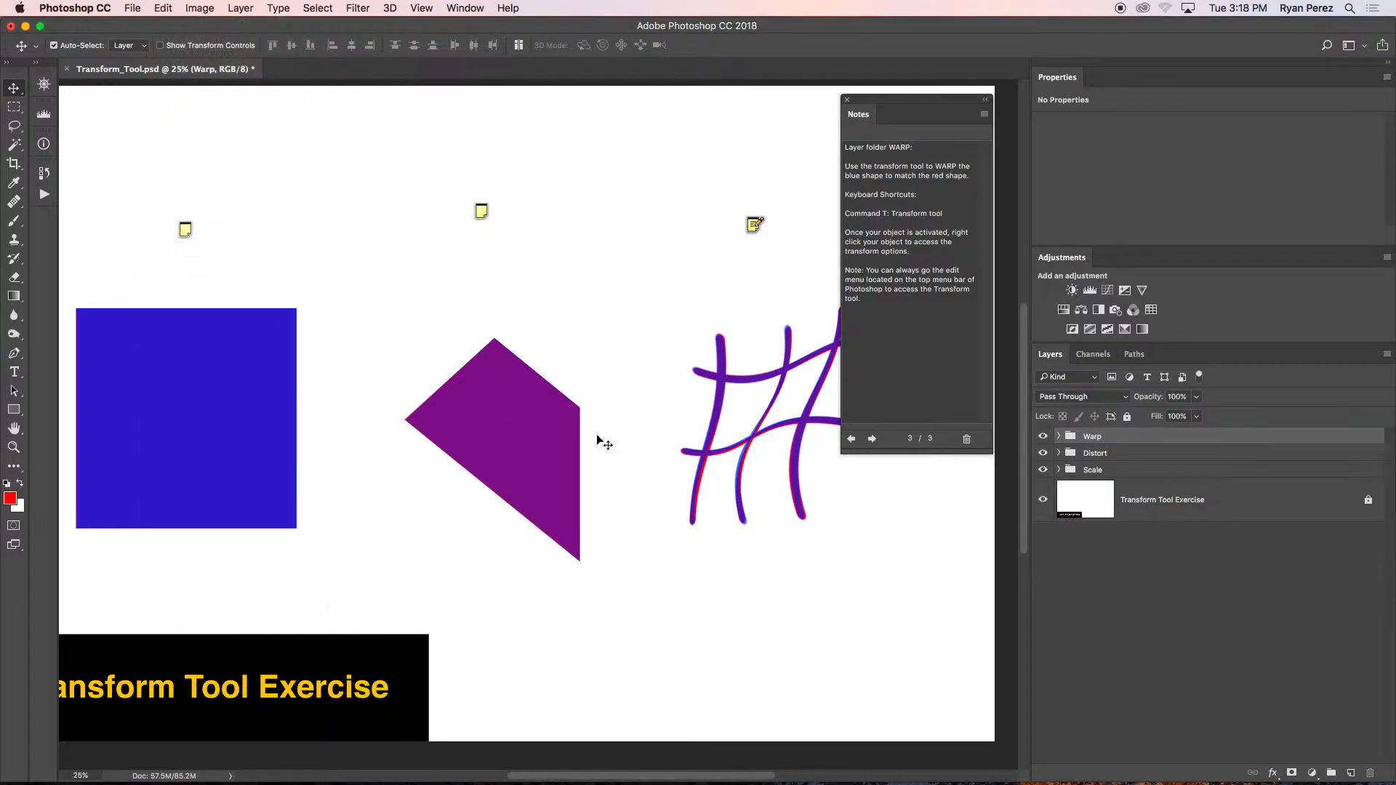
Try the Distort transform on the Distort group's DISTORT layer by shifting its top edge to the right, and undo the shift.
click(1058, 452)
click(1085, 489)
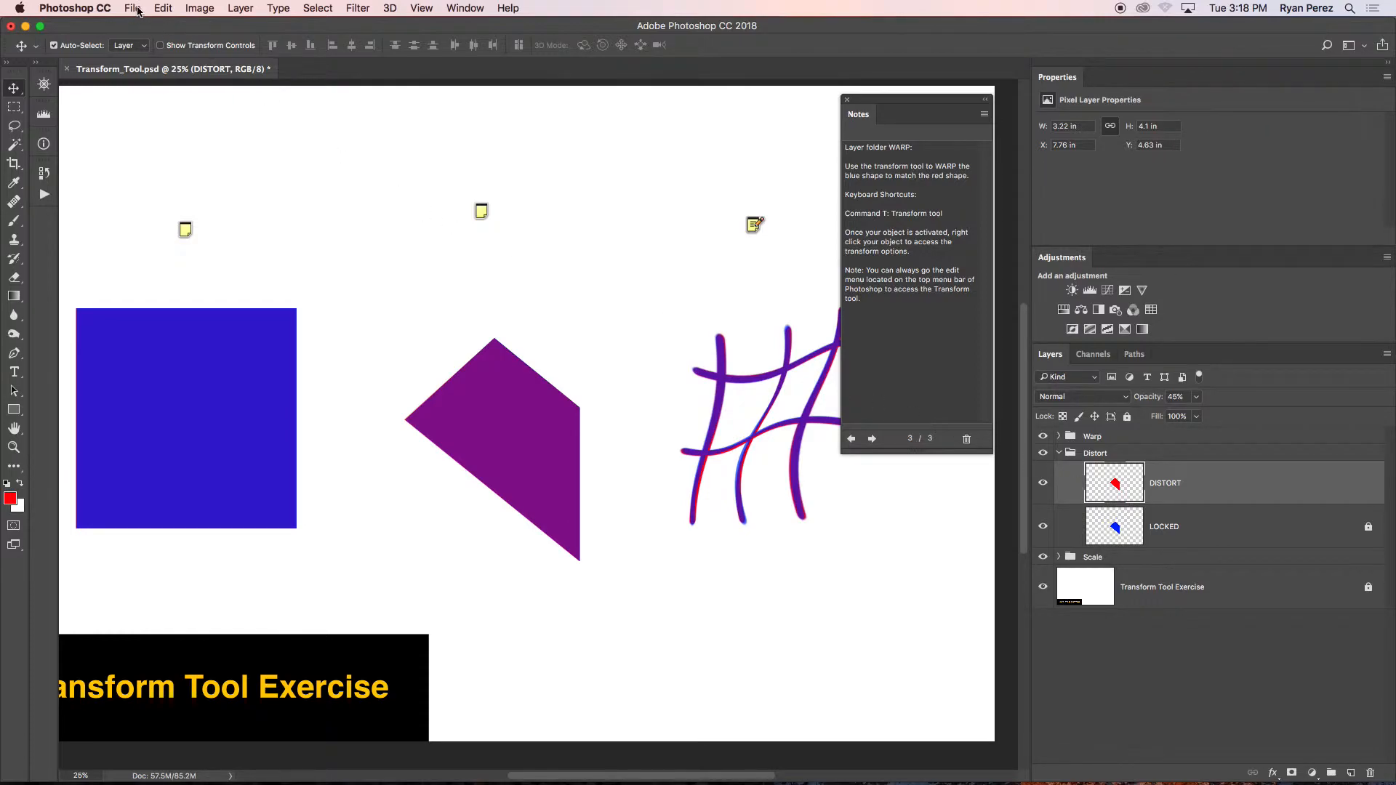
click(163, 8)
mouse_move(206, 338)
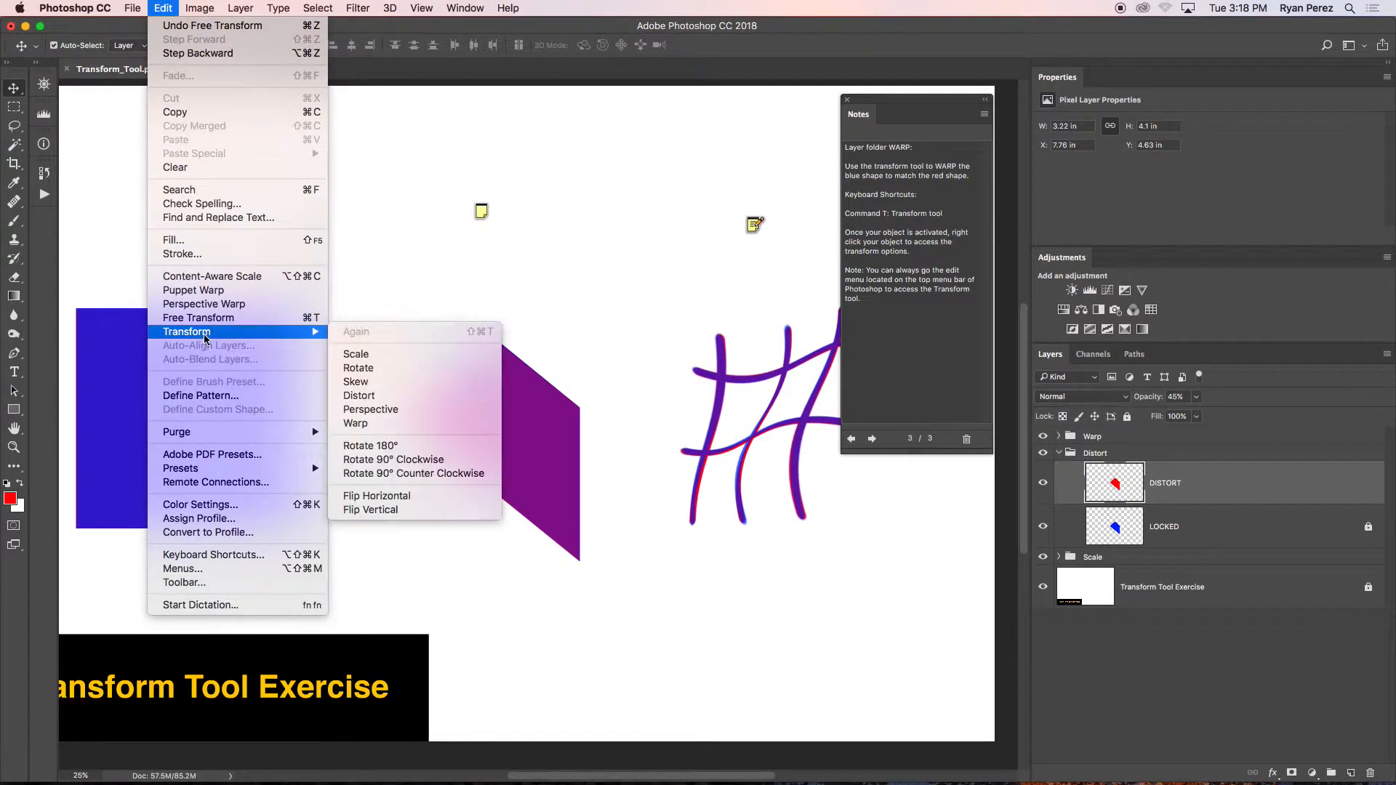
click(412, 396)
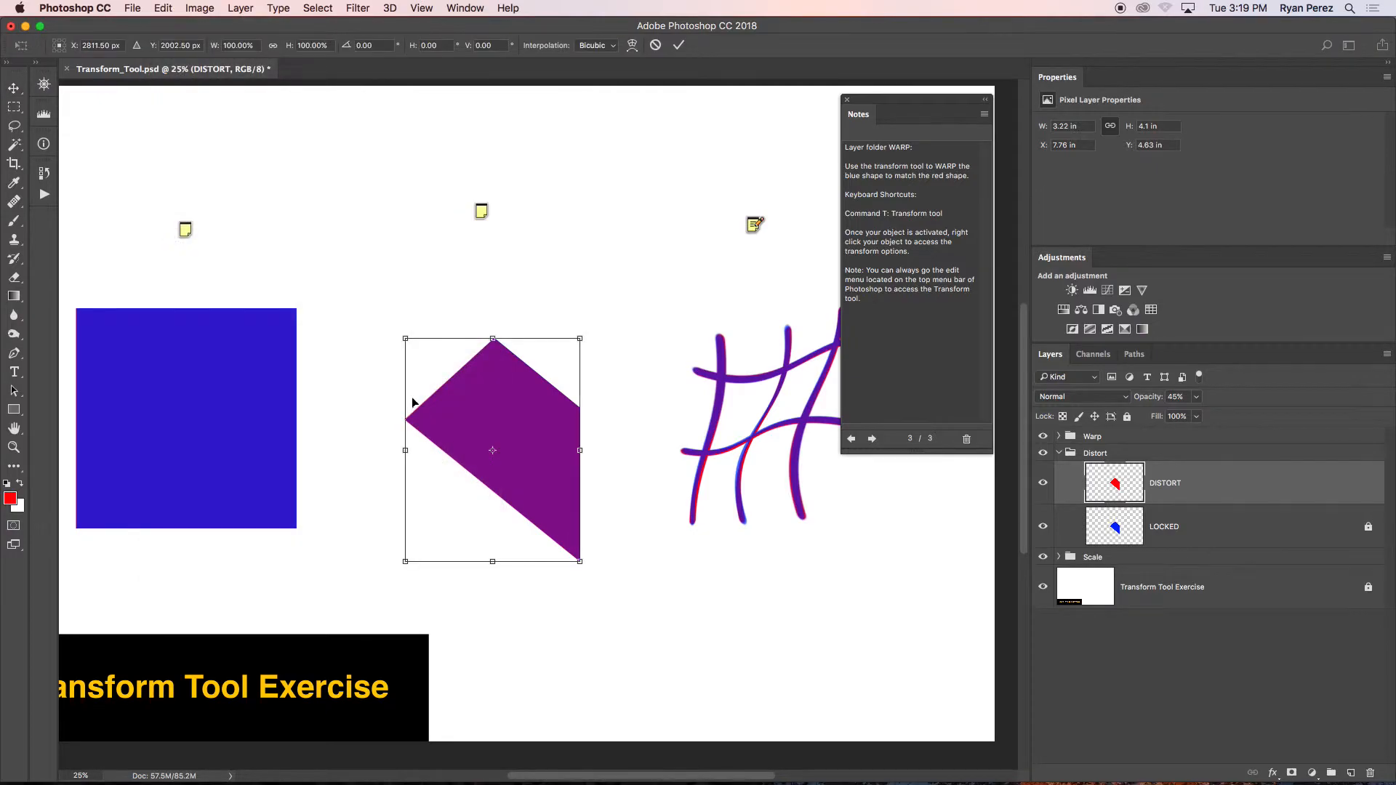
drag(493, 342, 538, 347)
key(super+z)
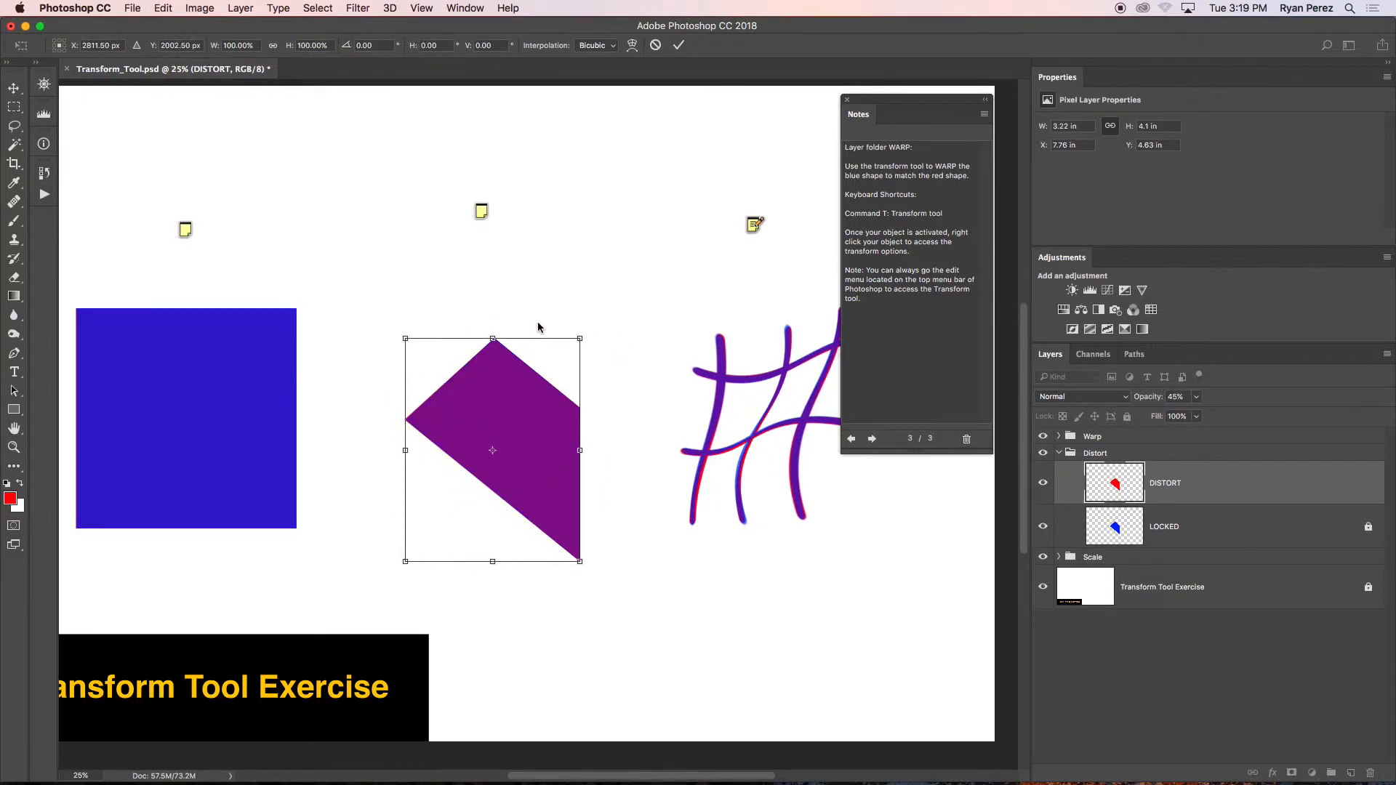
Try to skew the DISTORT layer's shape horizontally by about -12° by shifting its top edge, and cancel the transform.
right_click(506, 391)
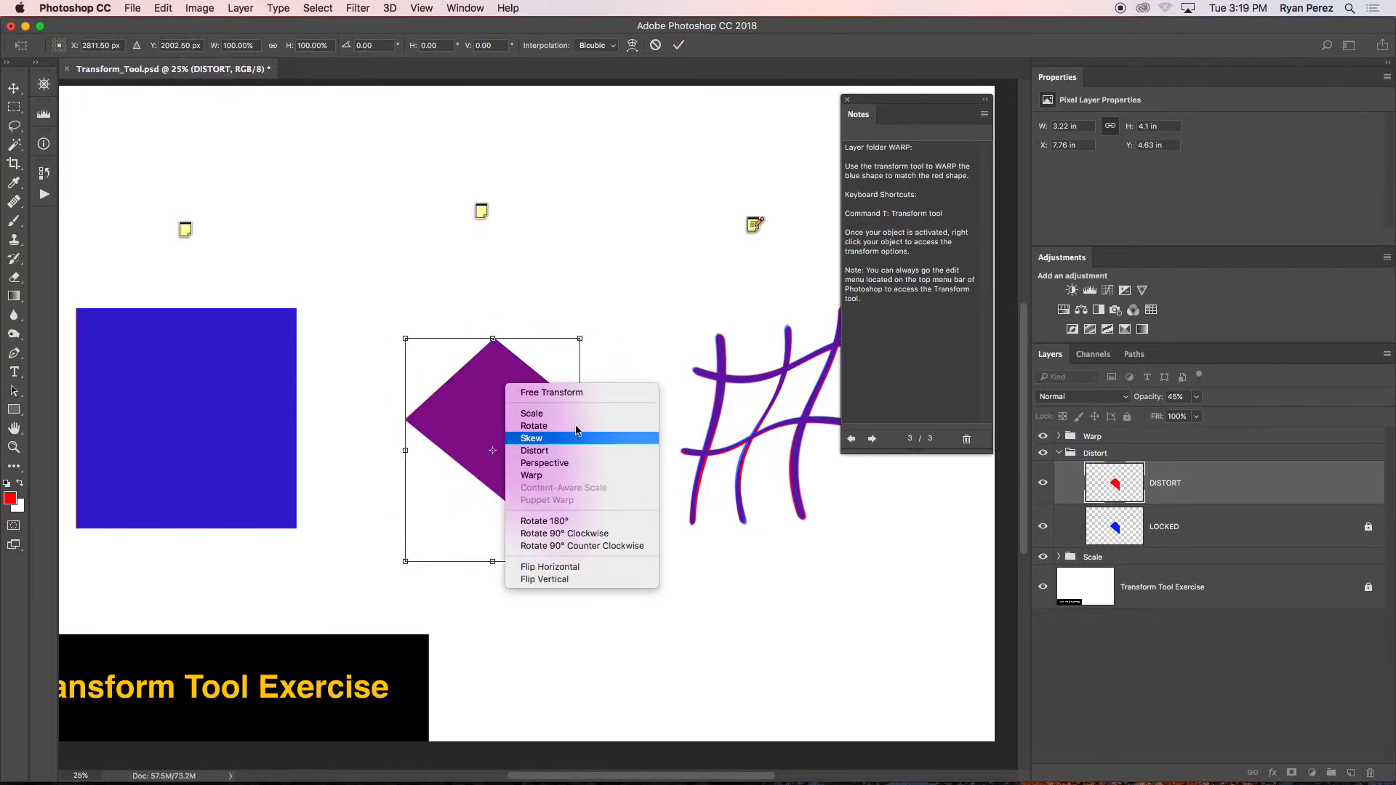
click(575, 438)
drag(495, 344, 536, 338)
mouse_move(603, 452)
mouse_down()
mouse_move(639, 321)
mouse_move(600, 471)
mouse_move(632, 305)
mouse_move(602, 448)
mouse_up()
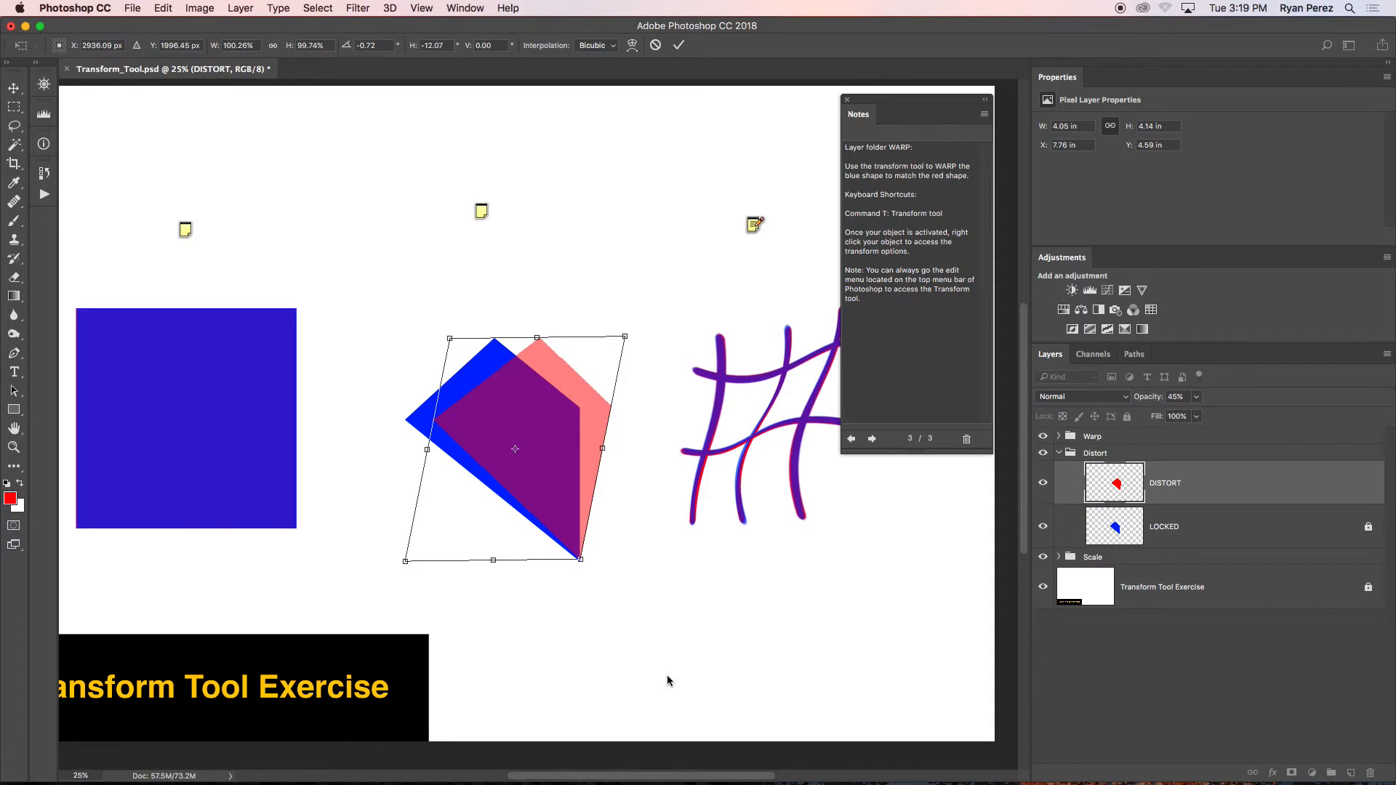
key(Return)
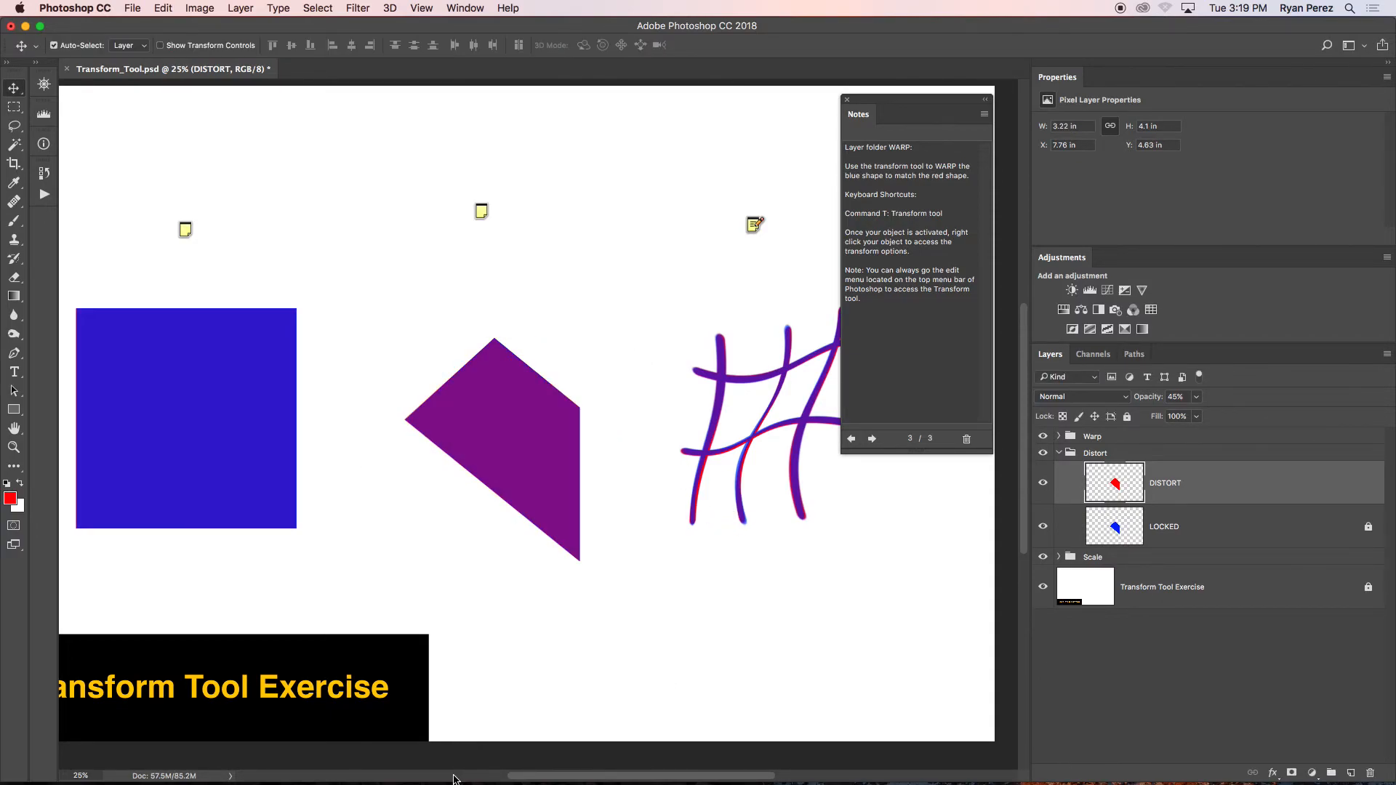
mouse_move(447, 781)
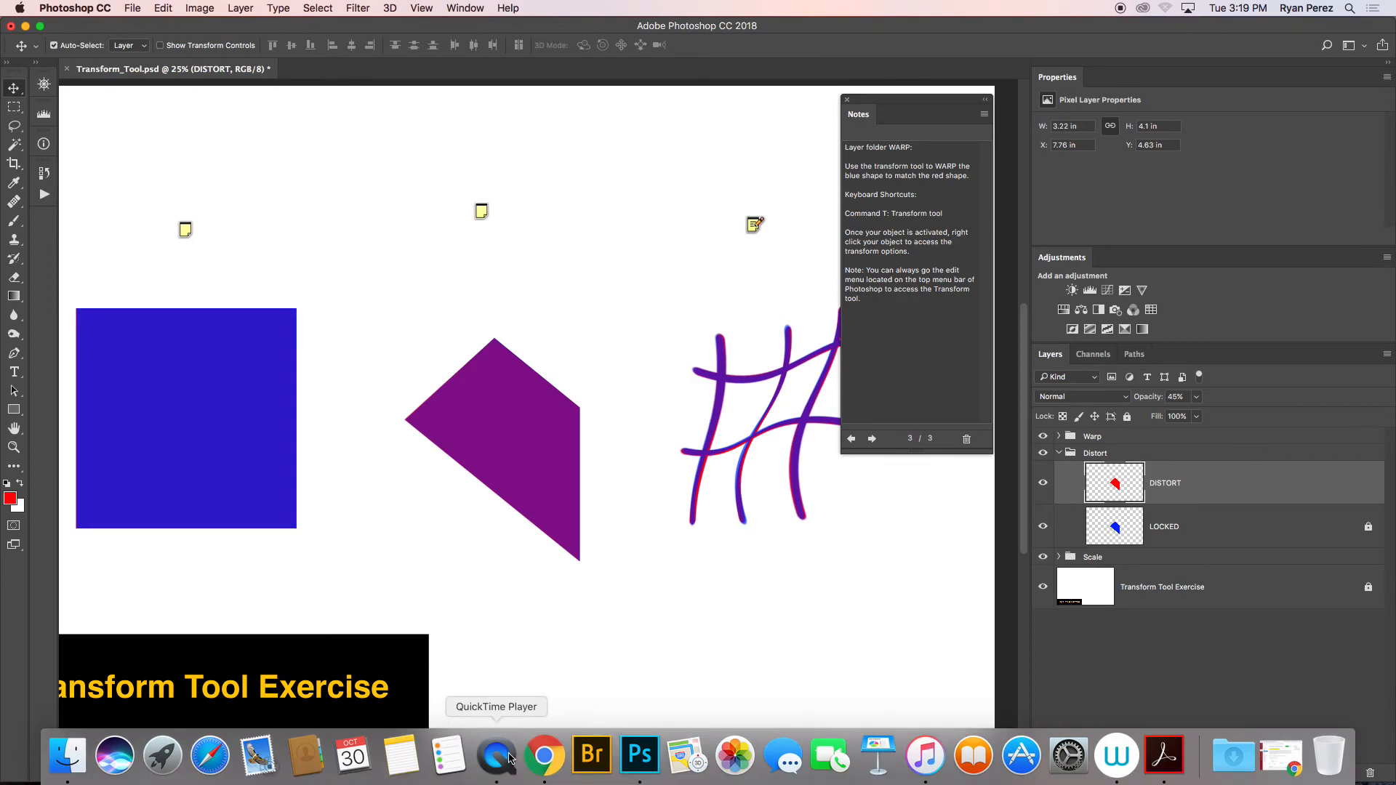